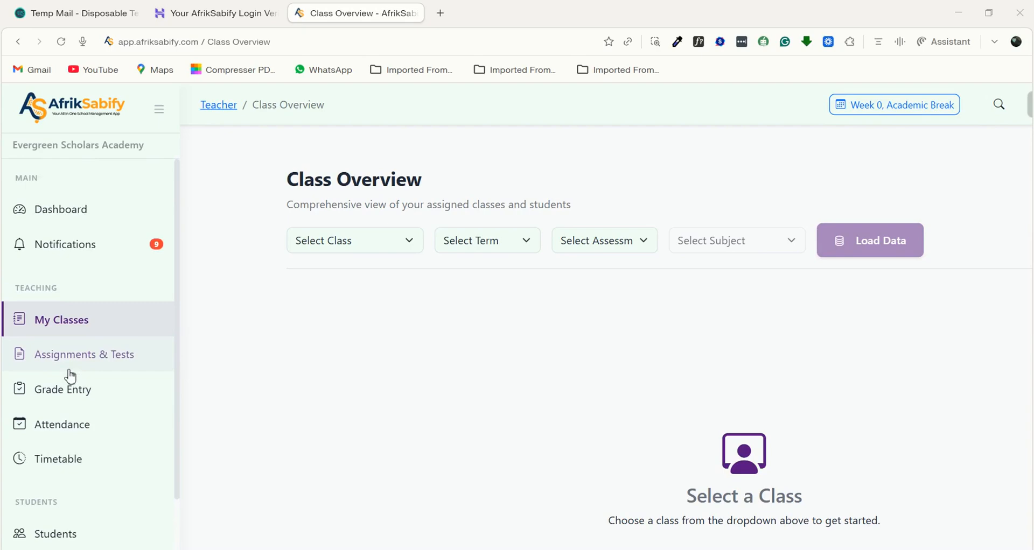
- Look through the teacher navigation sections, from teaching and students to resources and the school store
{"action": "scroll", "coordinate": [71, 376], "scroll_direction": "down", "scroll_amount": 1}
{"action": "scroll", "coordinate": [70, 377], "scroll_direction": "up", "scroll_amount": 1}
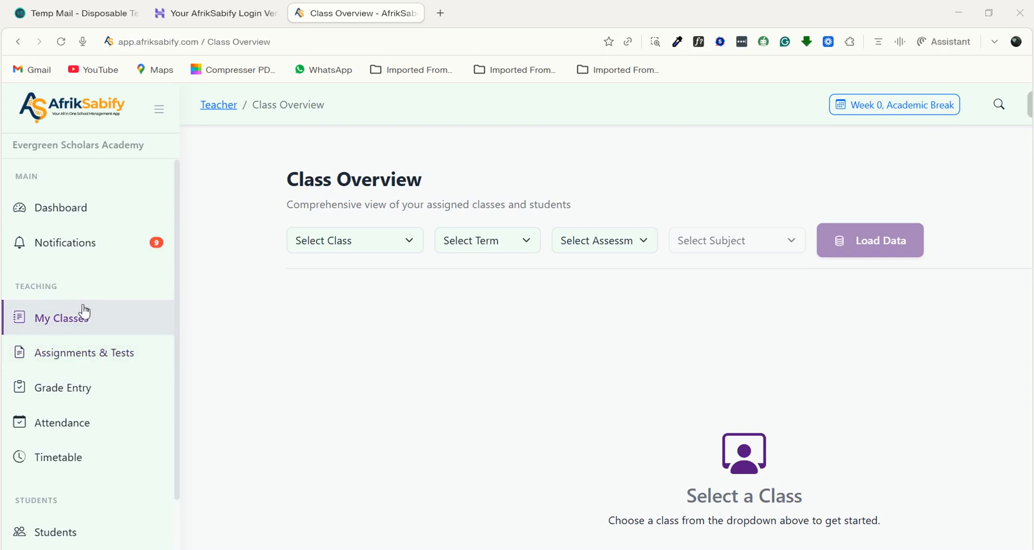
{"action": "scroll", "coordinate": [85, 312], "scroll_direction": "down", "scroll_amount": 1}
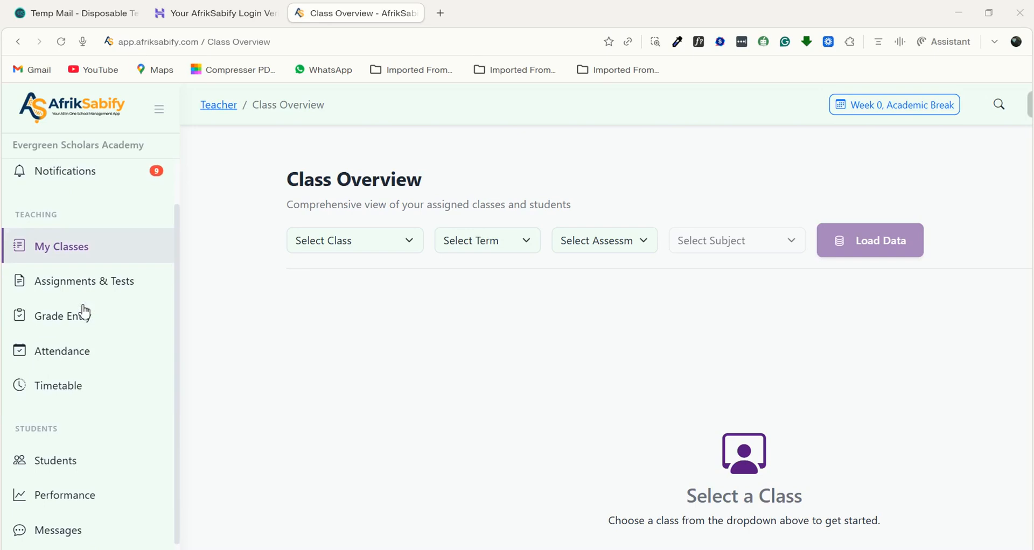
{"action": "scroll", "coordinate": [85, 312], "scroll_direction": "down", "scroll_amount": 1}
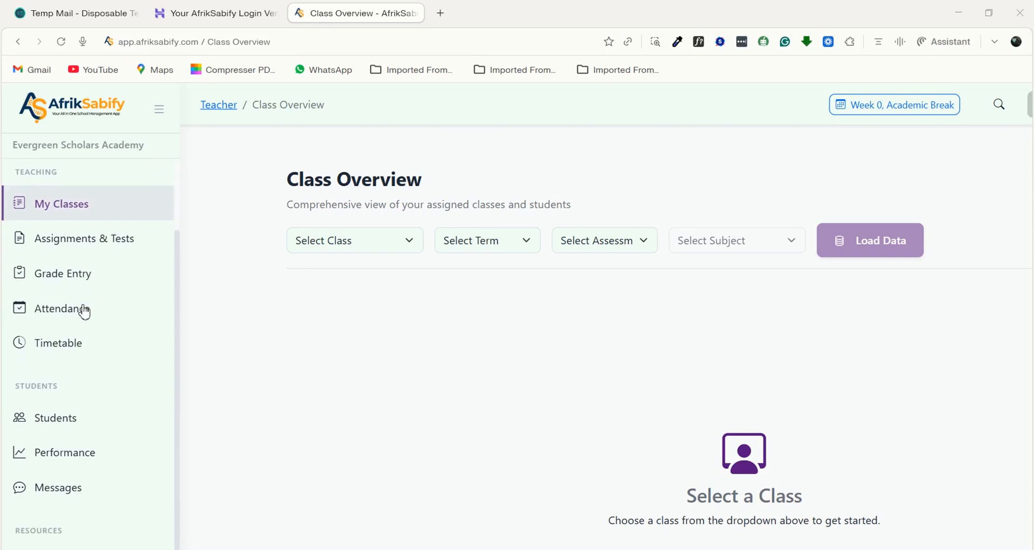
{"action": "scroll", "coordinate": [85, 313], "scroll_direction": "down", "scroll_amount": 1}
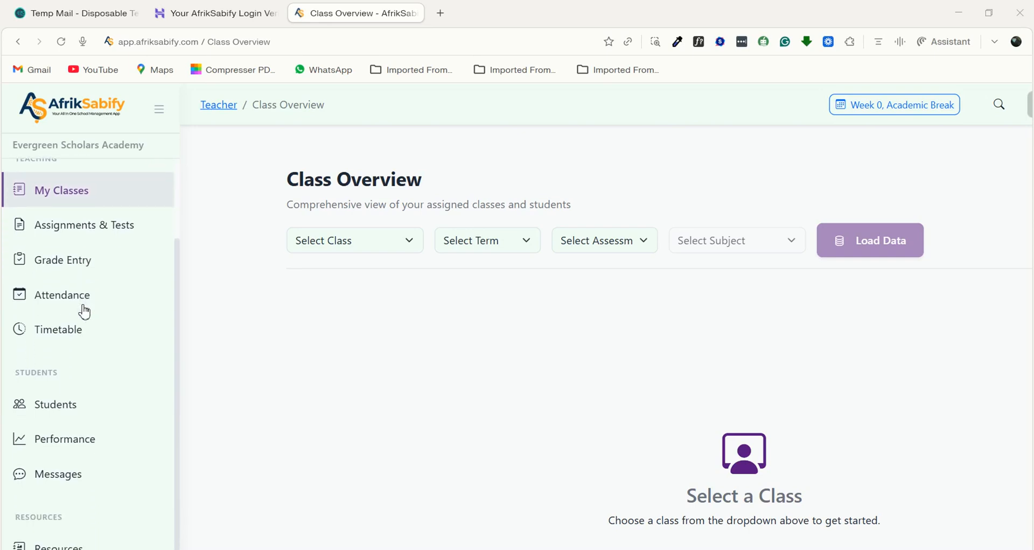
{"action": "scroll", "coordinate": [85, 312], "scroll_direction": "down", "scroll_amount": 1}
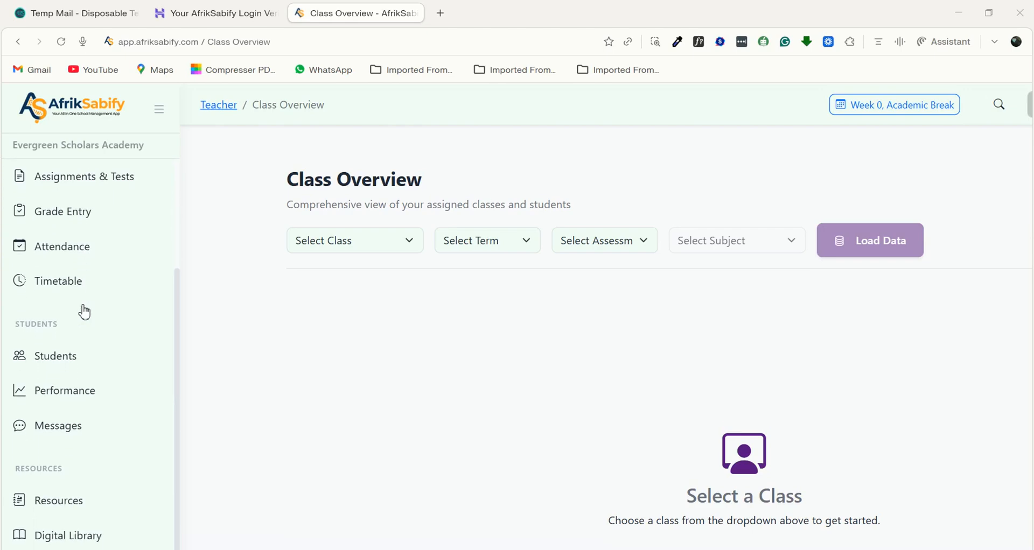
{"action": "scroll", "coordinate": [85, 313], "scroll_direction": "down", "scroll_amount": 1}
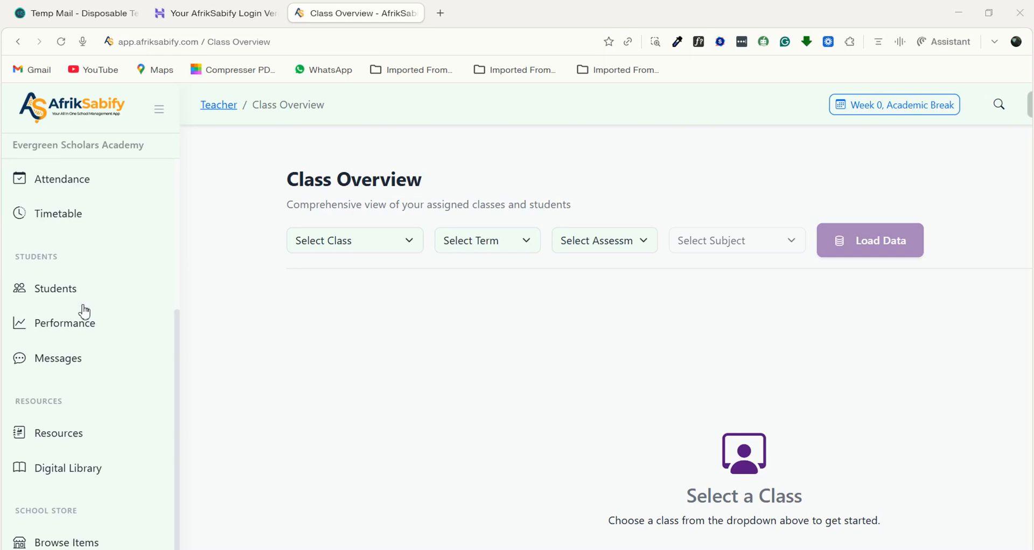
{"action": "scroll", "coordinate": [84, 312], "scroll_direction": "down", "scroll_amount": 1}
{"action": "scroll", "coordinate": [85, 313], "scroll_direction": "up", "scroll_amount": 2}
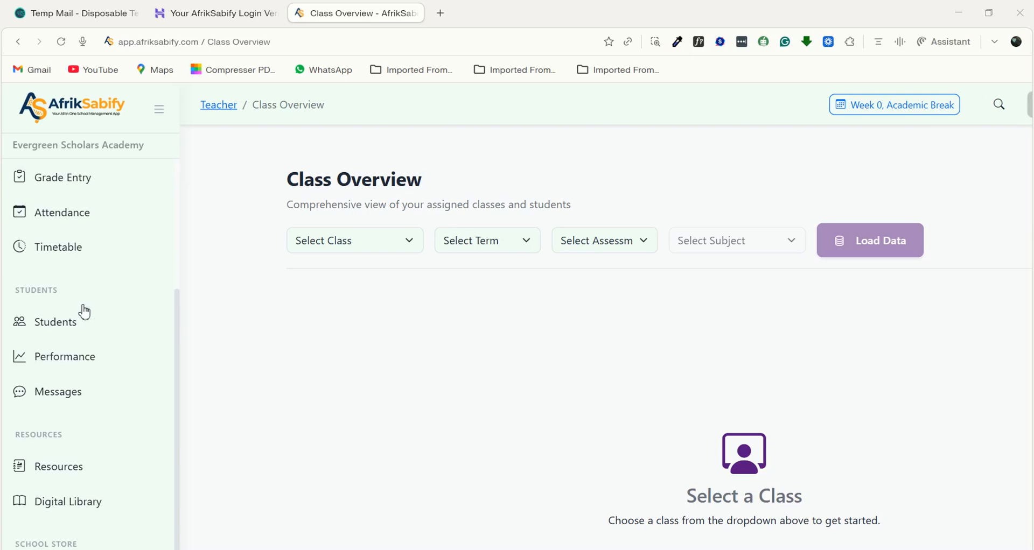
{"action": "scroll", "coordinate": [63, 323], "scroll_direction": "up", "scroll_amount": 3}
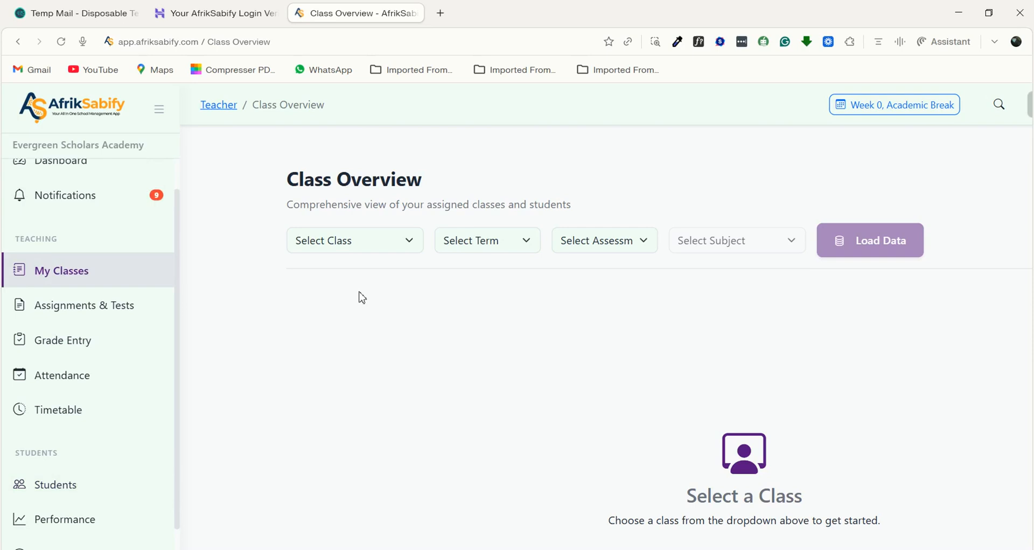
- Load the class overview data for Form 1, First Term, the Coursework assessment and the Drama subject
{"action": "left_click", "coordinate": [405, 252]}
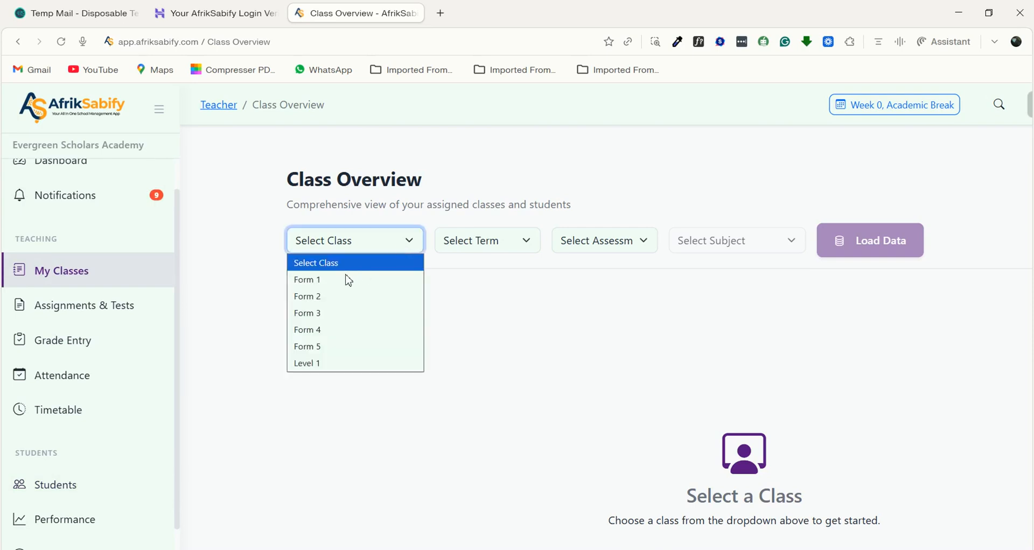
{"action": "left_click", "coordinate": [318, 281]}
{"action": "left_click", "coordinate": [484, 241]}
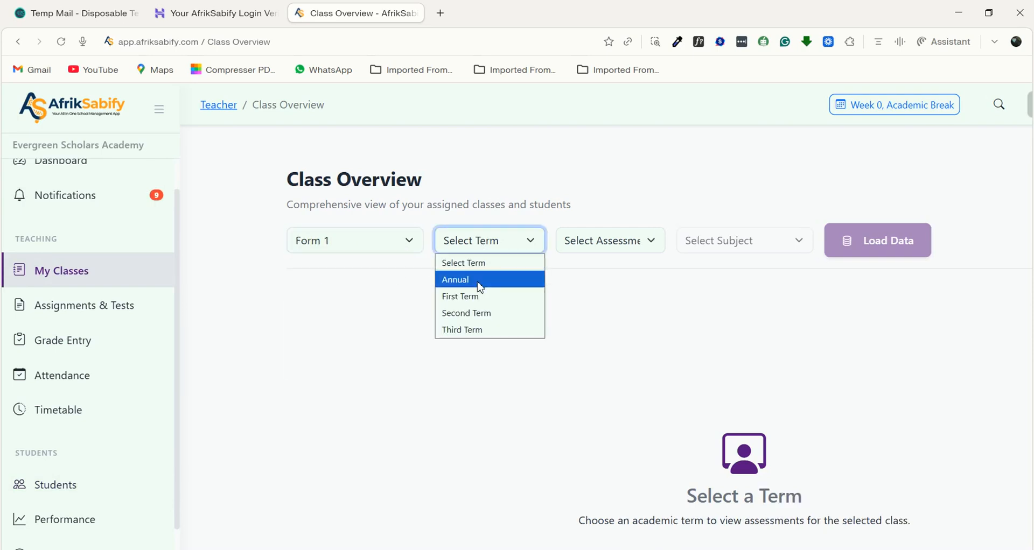
{"action": "left_click", "coordinate": [469, 297]}
{"action": "left_click", "coordinate": [614, 246]}
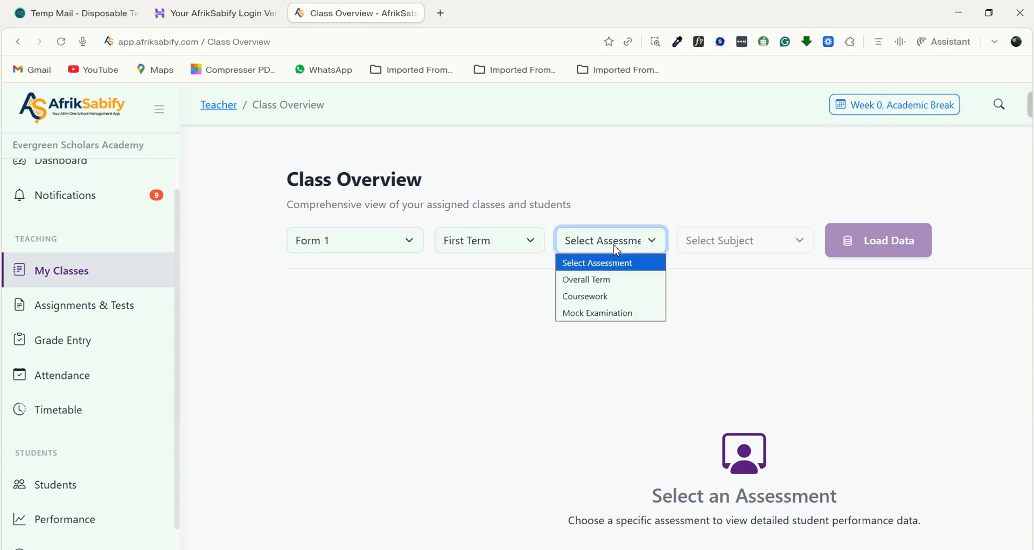
{"action": "left_click", "coordinate": [584, 297]}
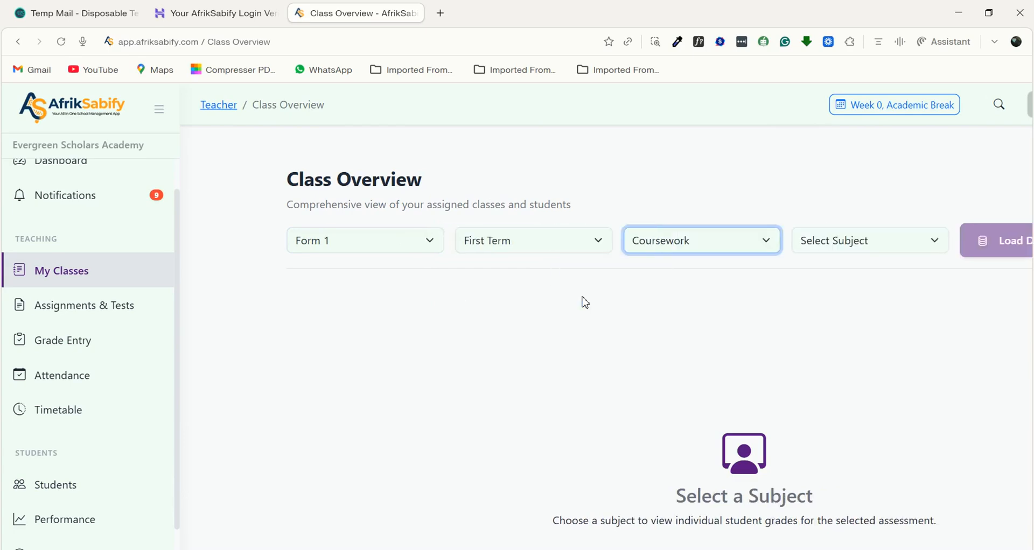
{"action": "left_click", "coordinate": [806, 245]}
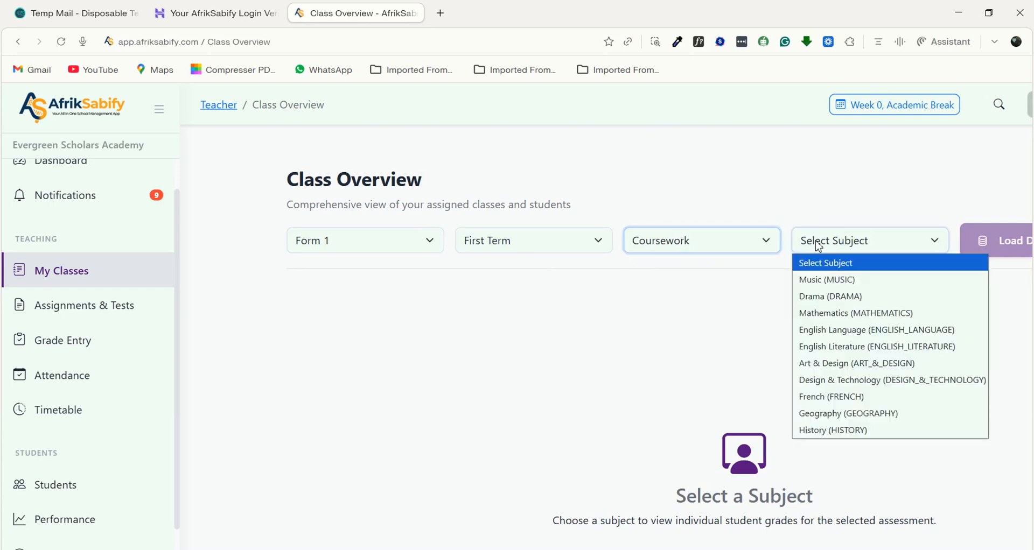
{"action": "left_click", "coordinate": [821, 298]}
{"action": "scroll", "coordinate": [754, 300], "scroll_direction": "right", "scroll_amount": 3}
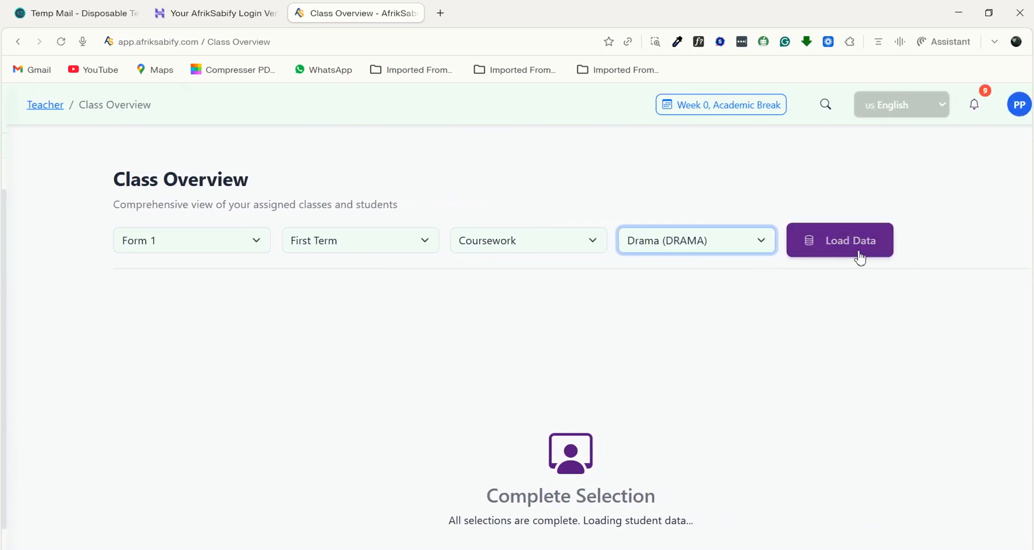
{"action": "scroll", "coordinate": [862, 270], "scroll_direction": "left", "scroll_amount": 3}
{"action": "left_click", "coordinate": [910, 241]}
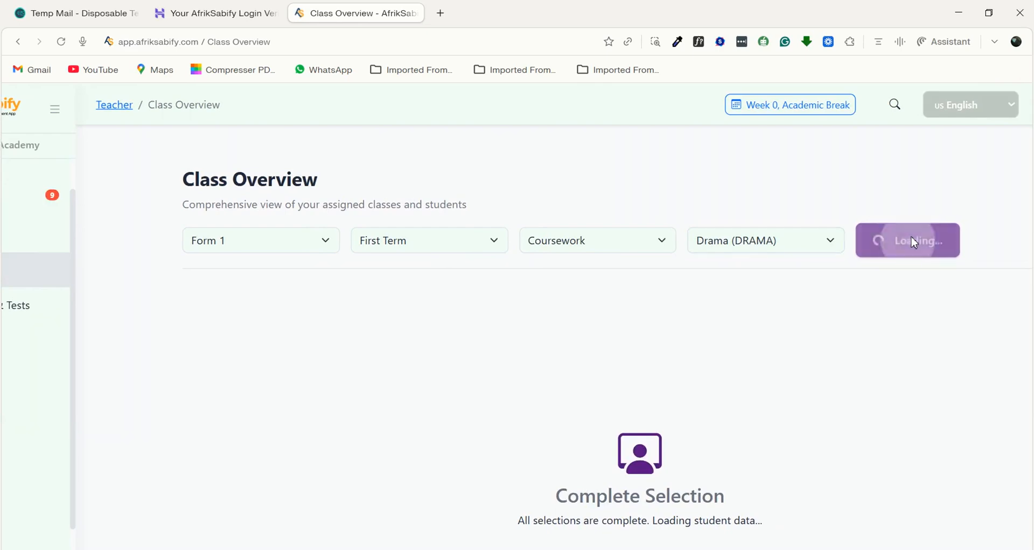
- Examine the class overview's summary statistics, grade distribution chart and student performance table
{"action": "scroll", "coordinate": [568, 433], "scroll_direction": "down", "scroll_amount": 2}
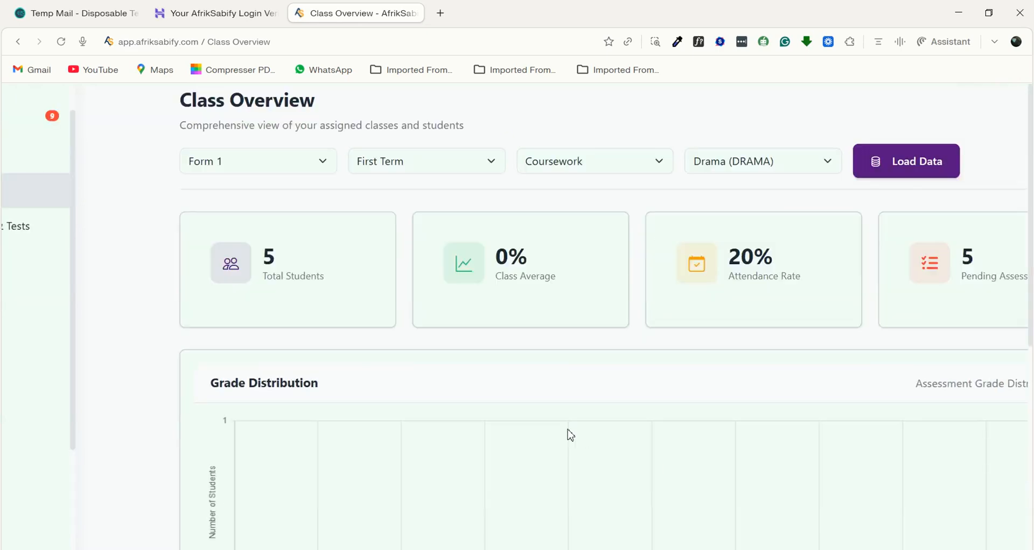
{"action": "scroll", "coordinate": [563, 432], "scroll_direction": "up", "scroll_amount": 2}
{"action": "scroll", "coordinate": [479, 382], "scroll_direction": "right", "scroll_amount": 3}
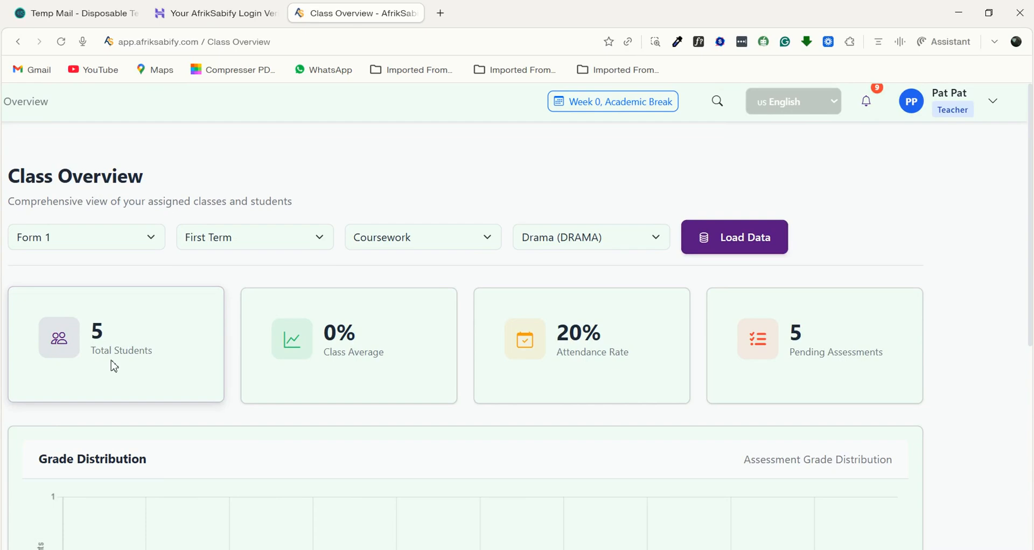
{"action": "scroll", "coordinate": [355, 388], "scroll_direction": "down", "scroll_amount": 1}
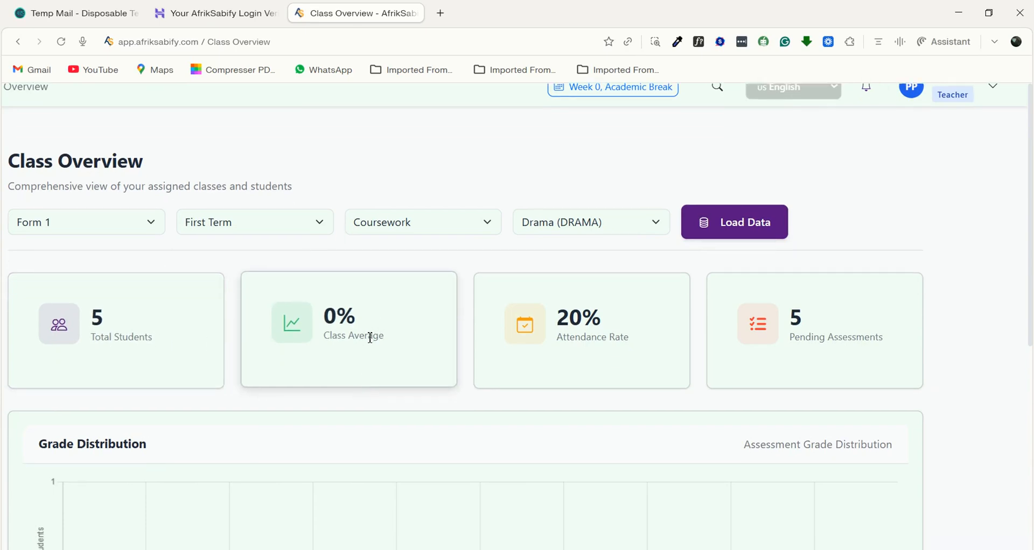
{"action": "scroll", "coordinate": [377, 338], "scroll_direction": "down", "scroll_amount": 1}
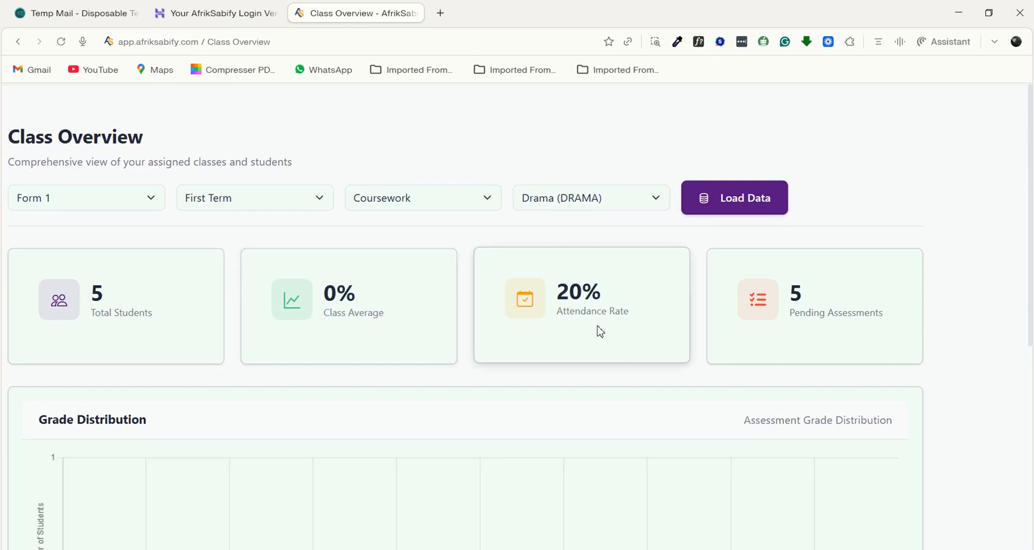
{"action": "scroll", "coordinate": [601, 332], "scroll_direction": "down", "scroll_amount": 1}
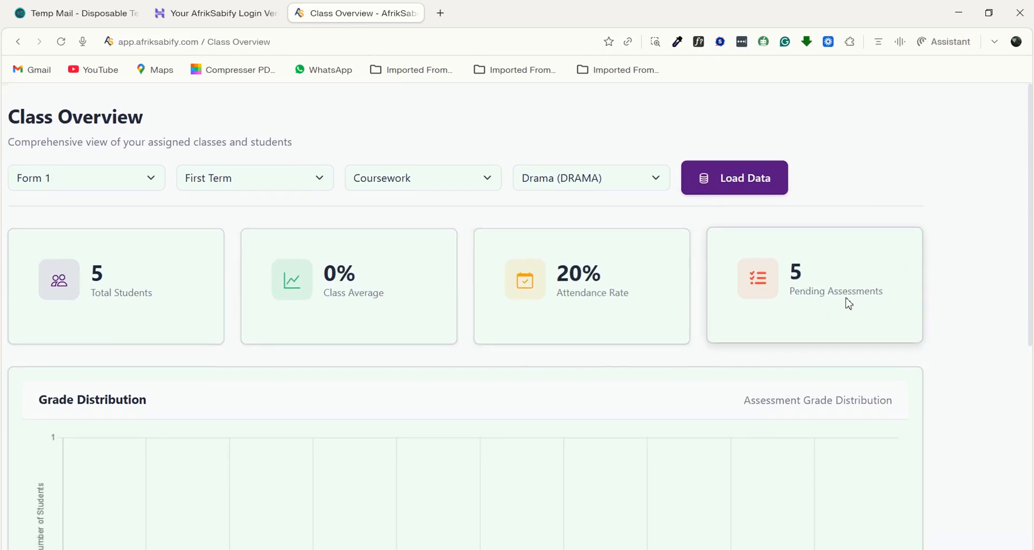
{"action": "scroll", "coordinate": [849, 304], "scroll_direction": "down", "scroll_amount": 10}
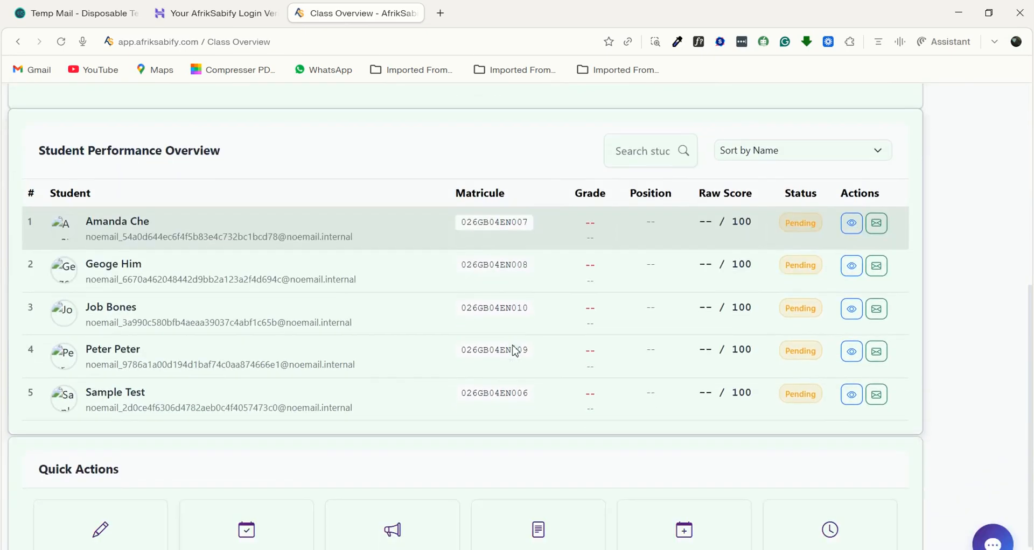
- Search the Student Performance Overview for a student by first name and check the table's sorting options
{"action": "scroll", "coordinate": [712, 330], "scroll_direction": "up", "scroll_amount": 2}
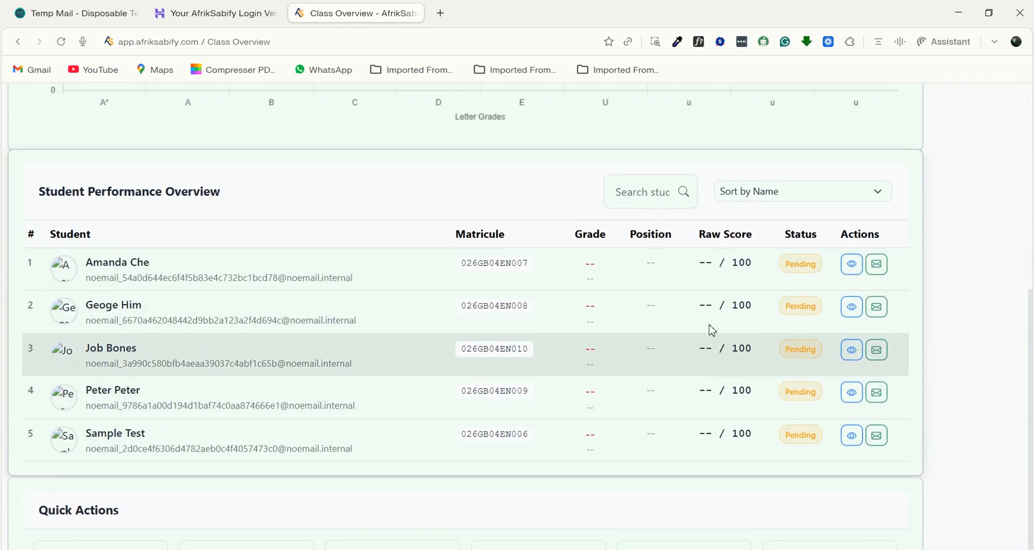
{"action": "scroll", "coordinate": [712, 330], "scroll_direction": "up", "scroll_amount": 1}
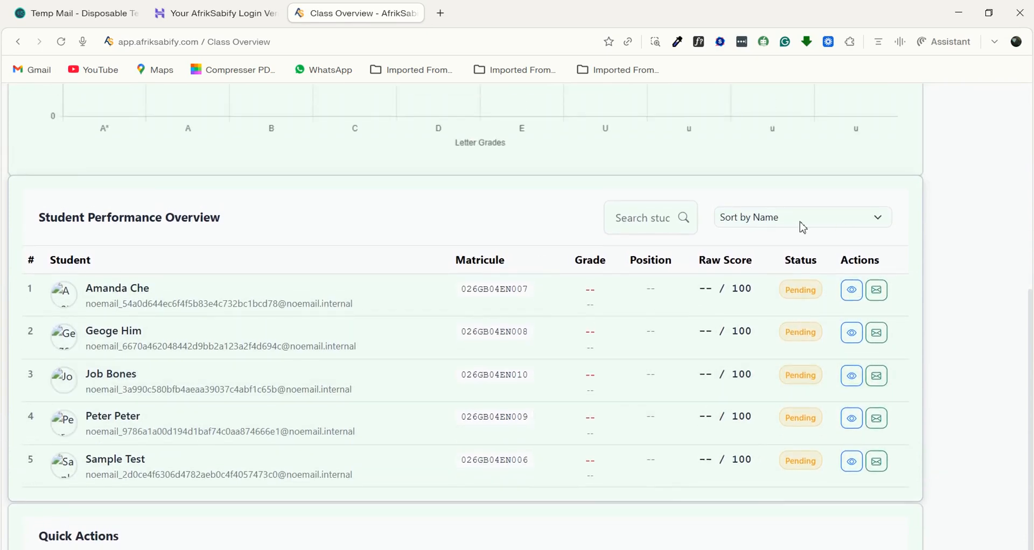
{"action": "left_click", "coordinate": [630, 222]}
{"action": "type", "text": "peter"}
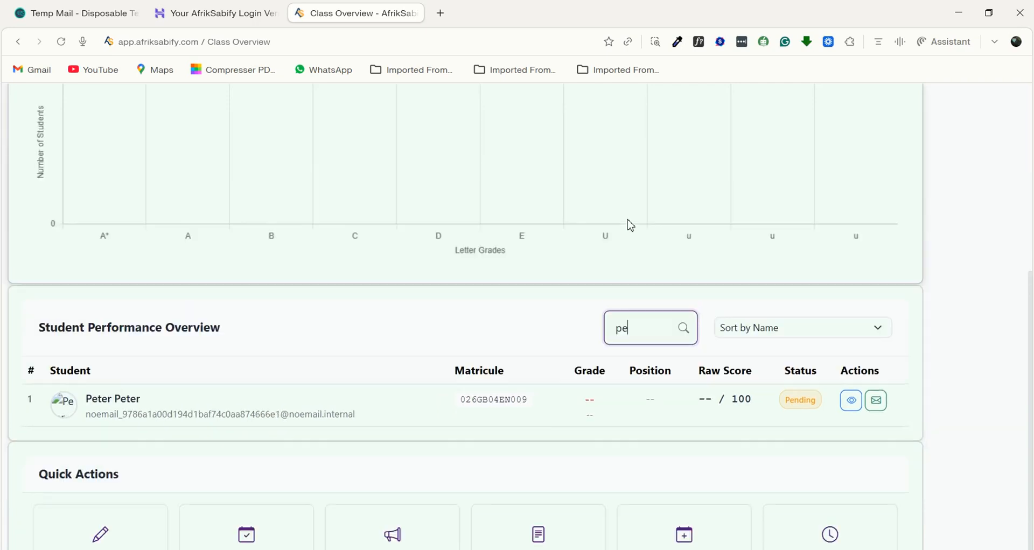
{"action": "left_click", "coordinate": [798, 328]}
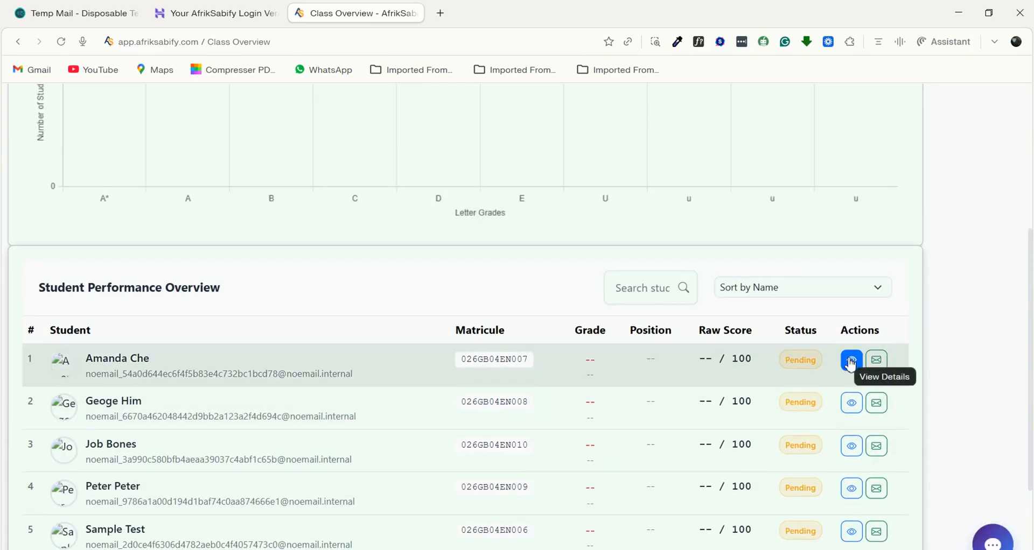
- View the first student's Drama performance details, including profile, assessment performance, analysis and attendance summary, and close them
{"action": "left_click", "coordinate": [851, 362]}
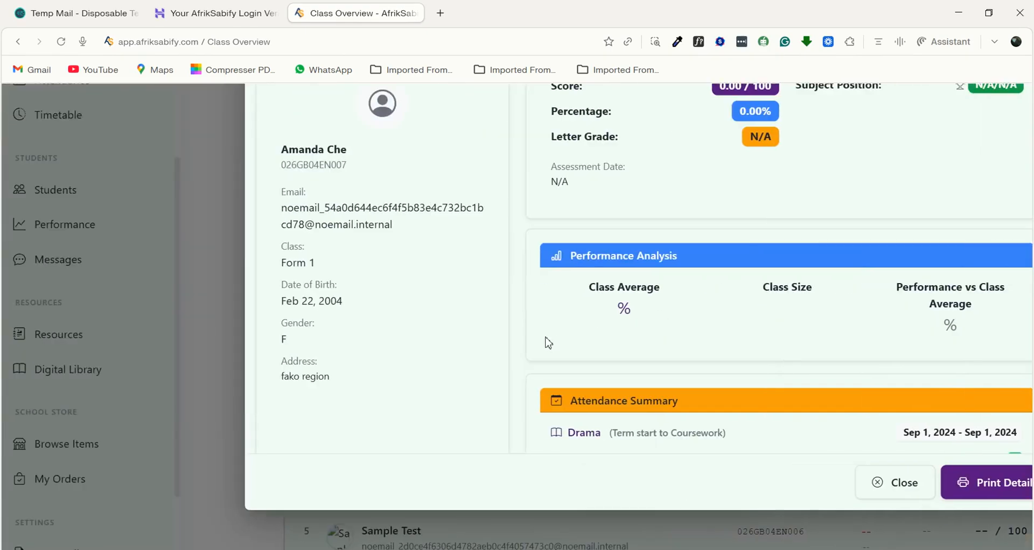
{"action": "scroll", "coordinate": [597, 298], "scroll_direction": "down", "scroll_amount": 1}
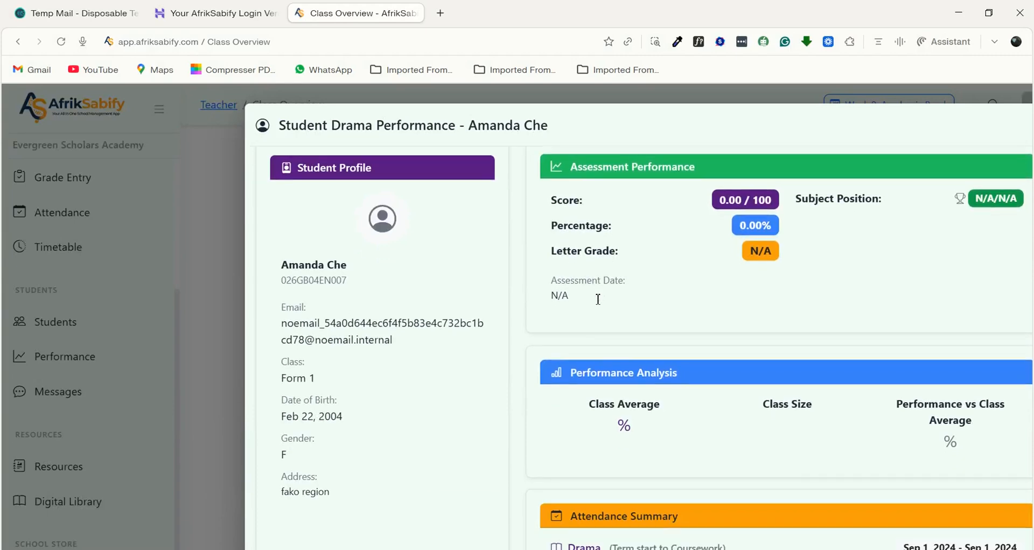
{"action": "scroll", "coordinate": [673, 229], "scroll_direction": "up", "scroll_amount": 1}
{"action": "scroll", "coordinate": [723, 221], "scroll_direction": "right", "scroll_amount": 4}
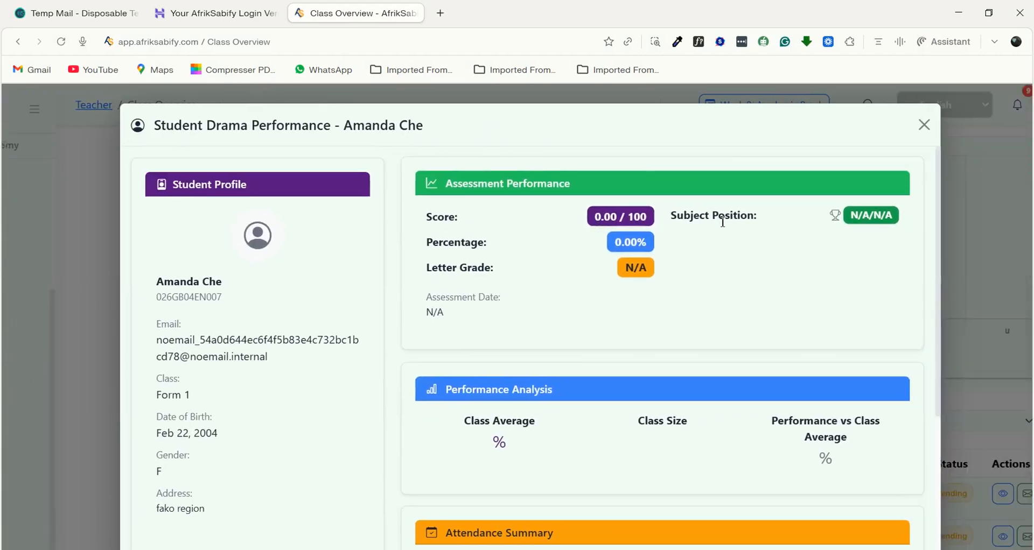
{"action": "scroll", "coordinate": [605, 314], "scroll_direction": "down", "scroll_amount": 3}
{"action": "scroll", "coordinate": [517, 253], "scroll_direction": "down", "scroll_amount": 2}
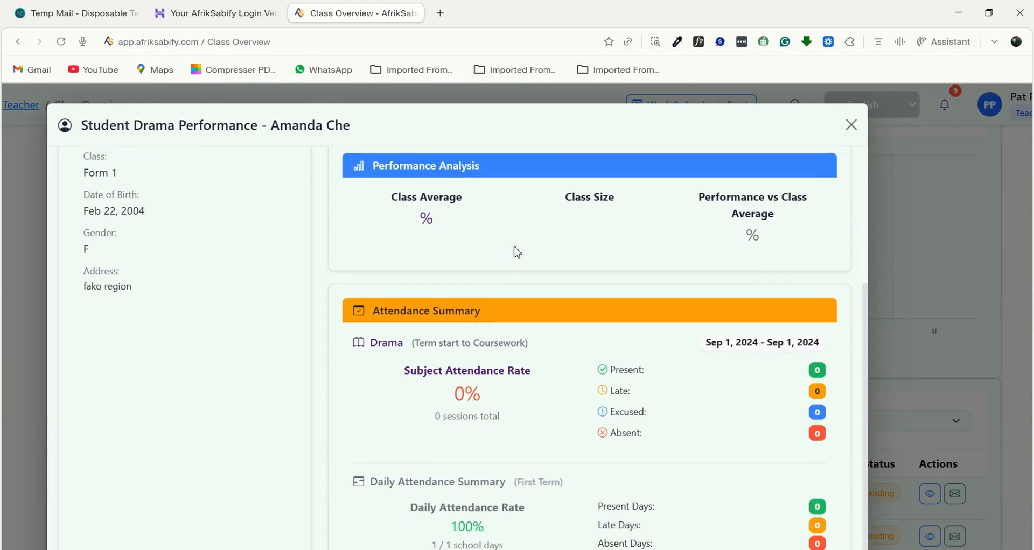
{"action": "scroll", "coordinate": [485, 253], "scroll_direction": "down", "scroll_amount": 3}
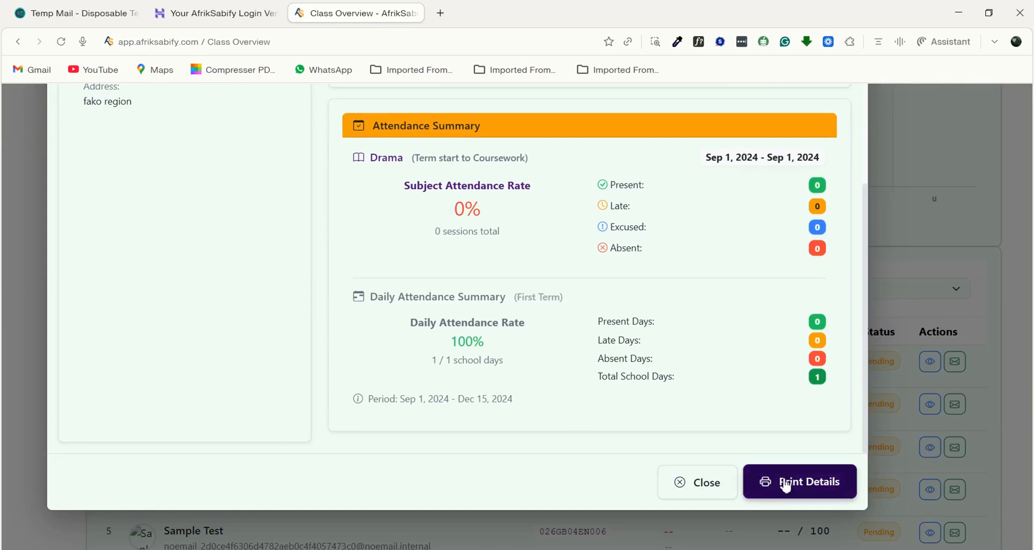
{"action": "left_click", "coordinate": [701, 492]}
- Open the message form for the first student and review its communication channels, templates, recipients and compose fields
{"action": "scroll", "coordinate": [862, 377], "scroll_direction": "down", "scroll_amount": 1}
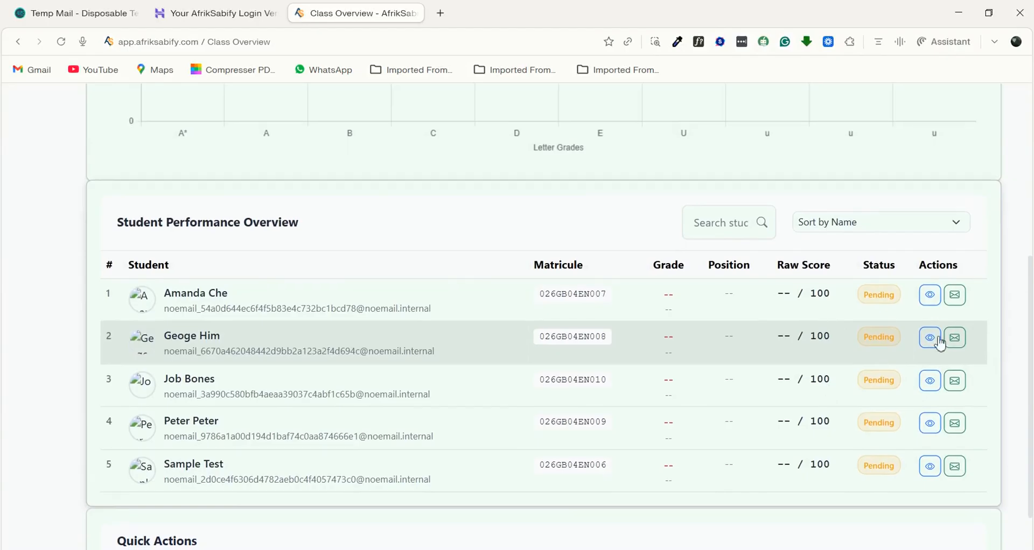
{"action": "left_click", "coordinate": [955, 295]}
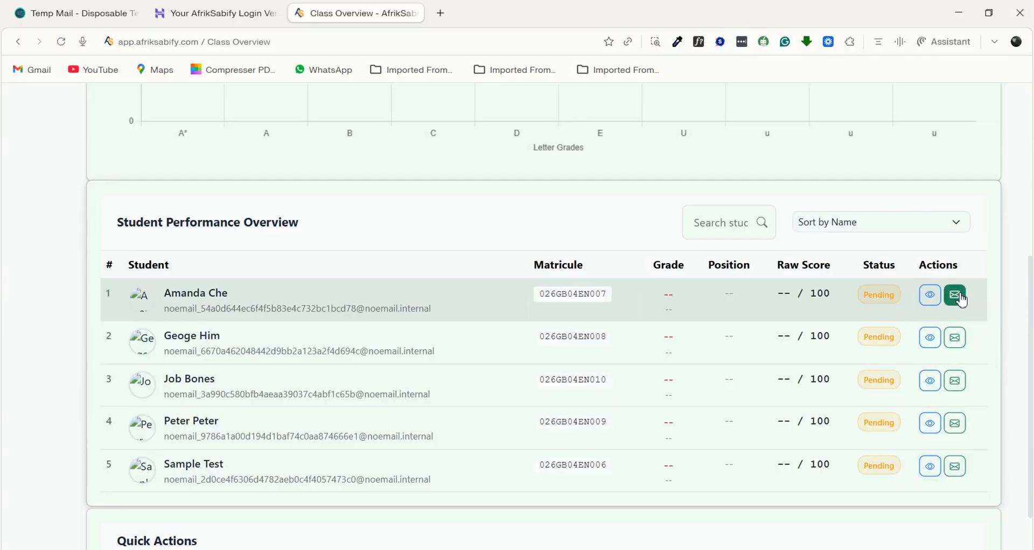
{"action": "scroll", "coordinate": [528, 291], "scroll_direction": "up", "scroll_amount": 3}
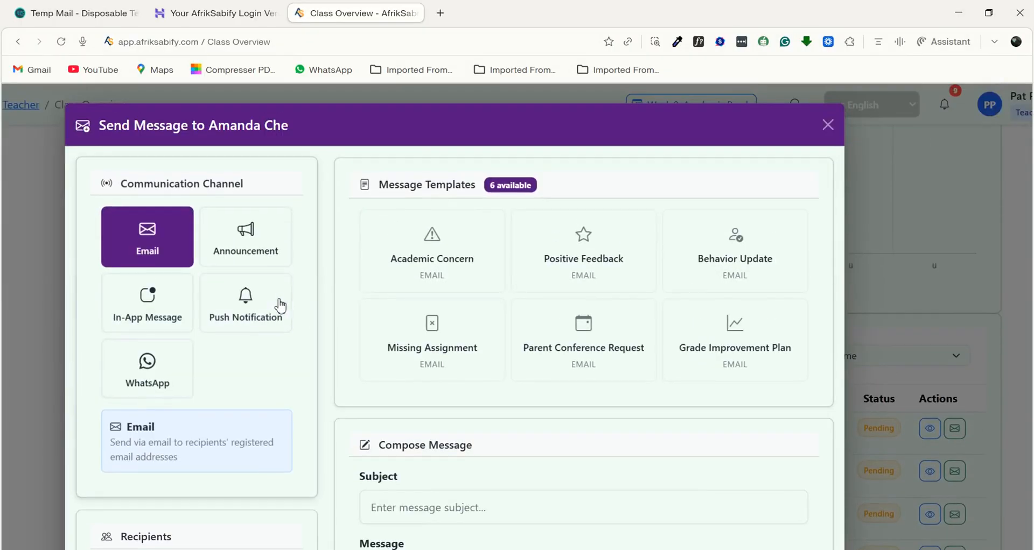
{"action": "scroll", "coordinate": [388, 264], "scroll_direction": "down", "scroll_amount": 2}
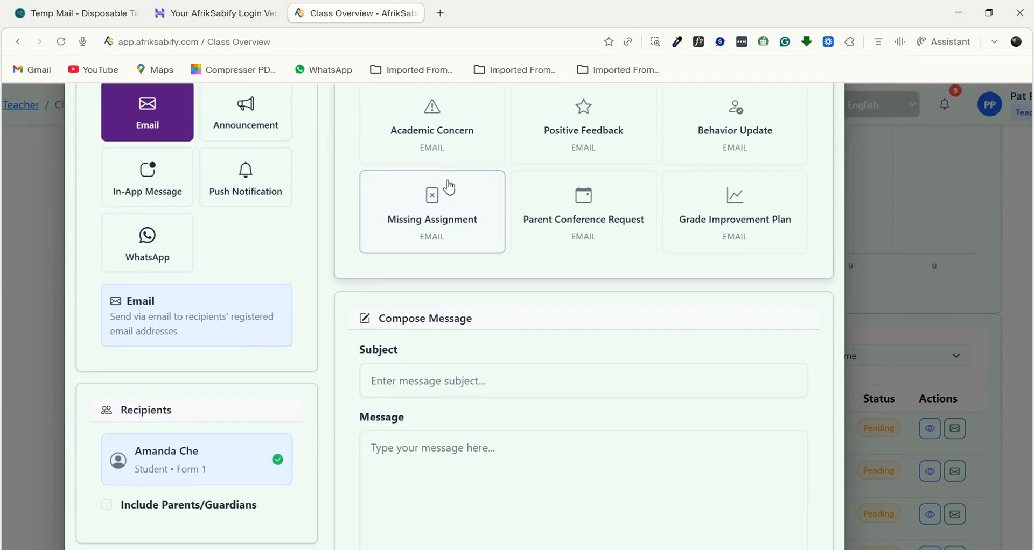
{"action": "scroll", "coordinate": [447, 189], "scroll_direction": "up", "scroll_amount": 2}
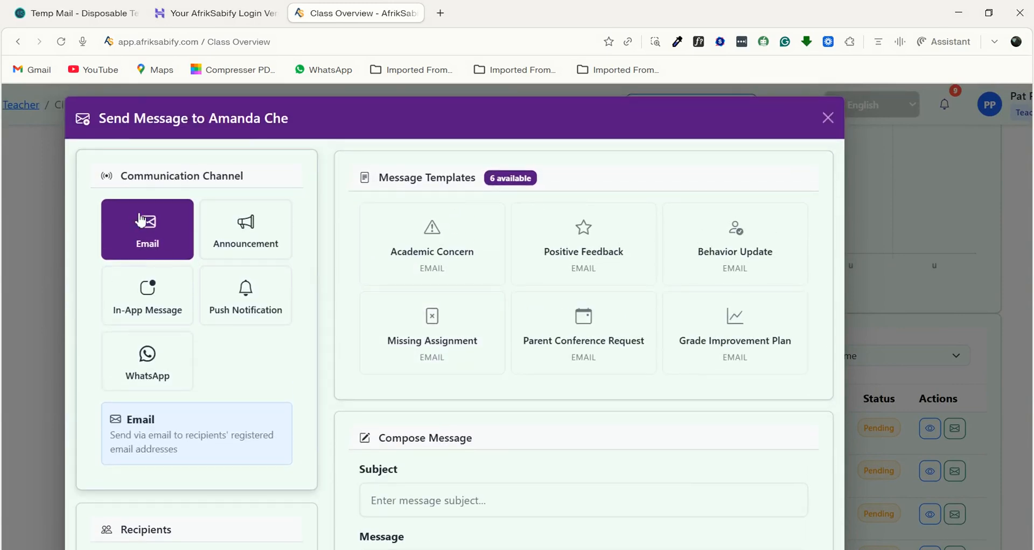
- Set the communication channel to Push Notification, apply the Achievement Alert template and review the filled-in subject and message
{"action": "scroll", "coordinate": [201, 295], "scroll_direction": "down", "scroll_amount": 1}
{"action": "left_click", "coordinate": [226, 269]}
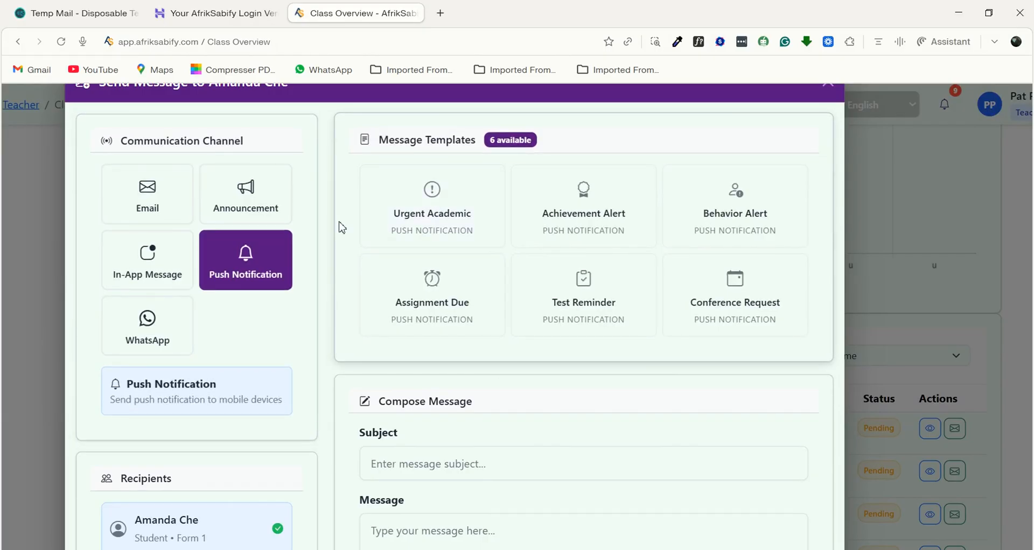
{"action": "left_click", "coordinate": [577, 216]}
{"action": "scroll", "coordinate": [393, 231], "scroll_direction": "down", "scroll_amount": 1}
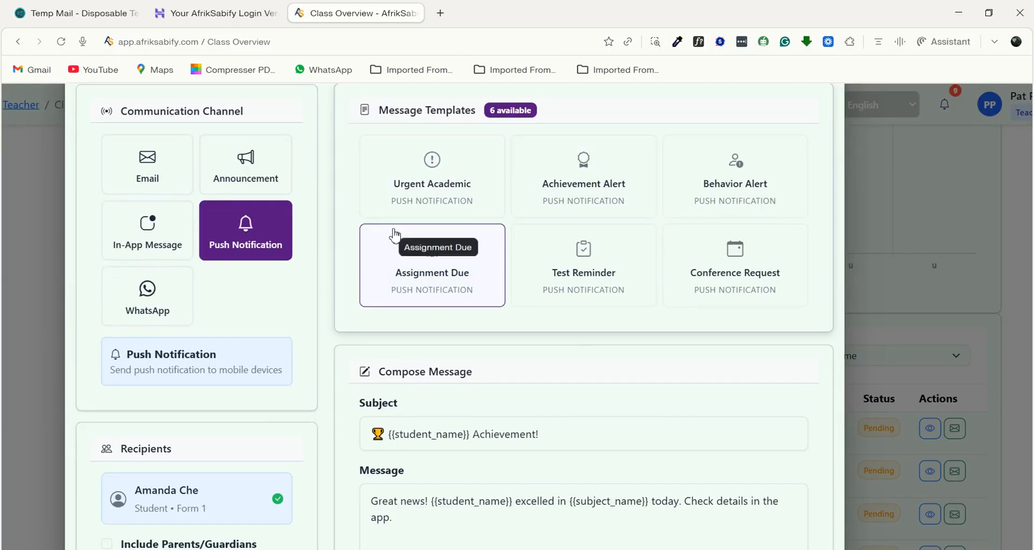
{"action": "scroll", "coordinate": [496, 227], "scroll_direction": "down", "scroll_amount": 3}
{"action": "scroll", "coordinate": [496, 226], "scroll_direction": "up", "scroll_amount": 3}
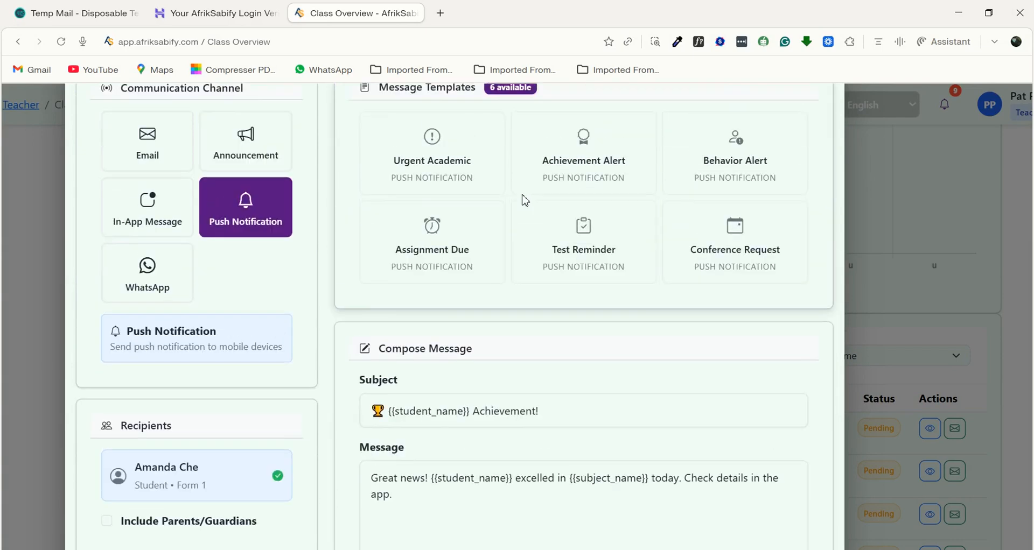
{"action": "scroll", "coordinate": [405, 419], "scroll_direction": "down", "scroll_amount": 3}
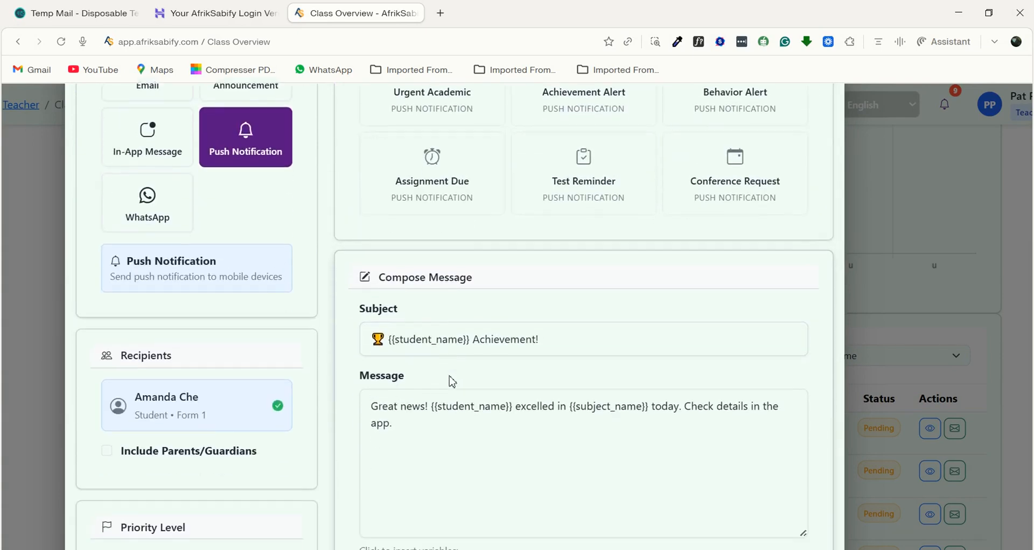
{"action": "scroll", "coordinate": [496, 228], "scroll_direction": "up", "scroll_amount": 3}
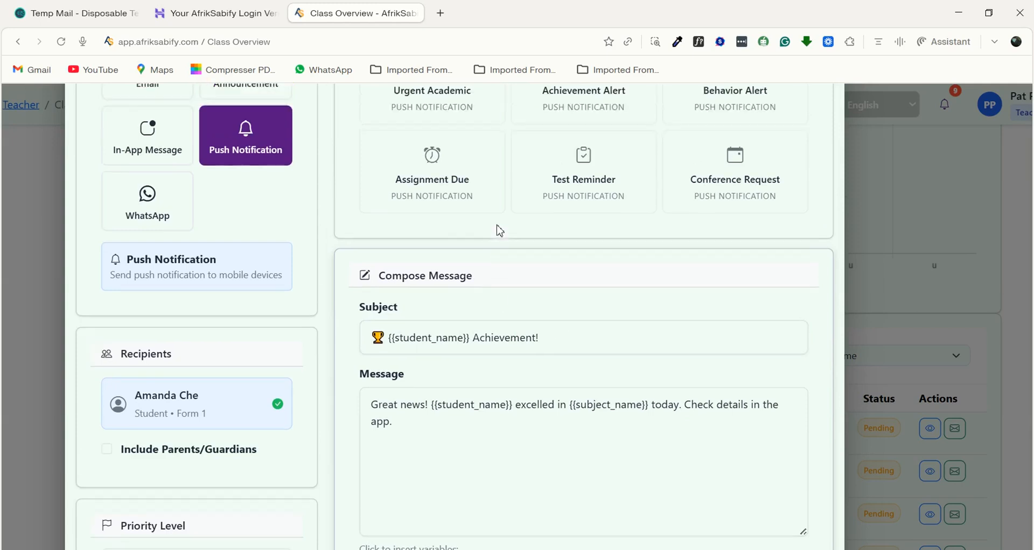
{"action": "scroll", "coordinate": [503, 343], "scroll_direction": "down", "scroll_amount": 3}
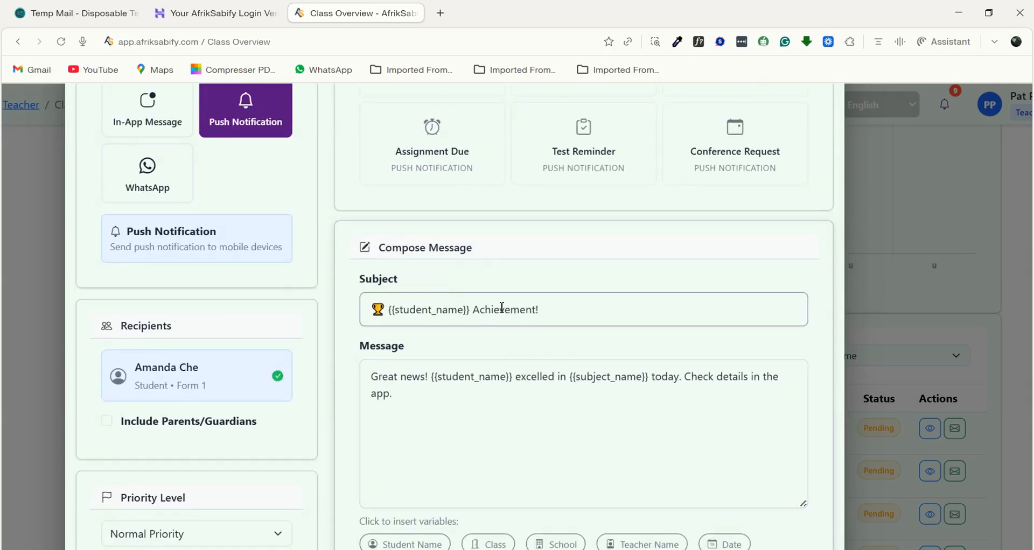
{"action": "scroll", "coordinate": [432, 370], "scroll_direction": "up", "scroll_amount": 5}
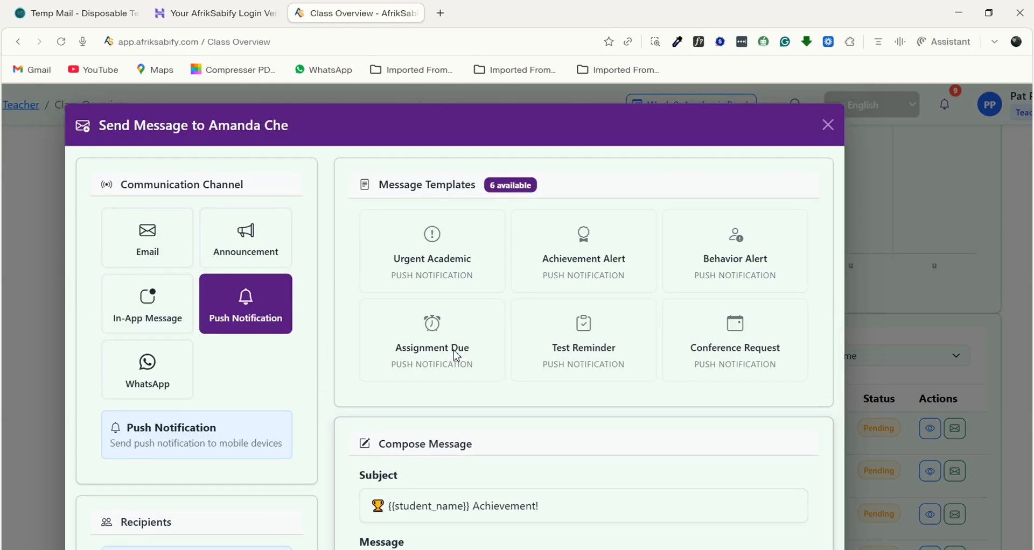
- Try the Urgent Academic template, replace it with the Test Reminder template and review the composed text and insertable variables
{"action": "left_click", "coordinate": [432, 263]}
{"action": "scroll", "coordinate": [431, 263], "scroll_direction": "down", "scroll_amount": 4}
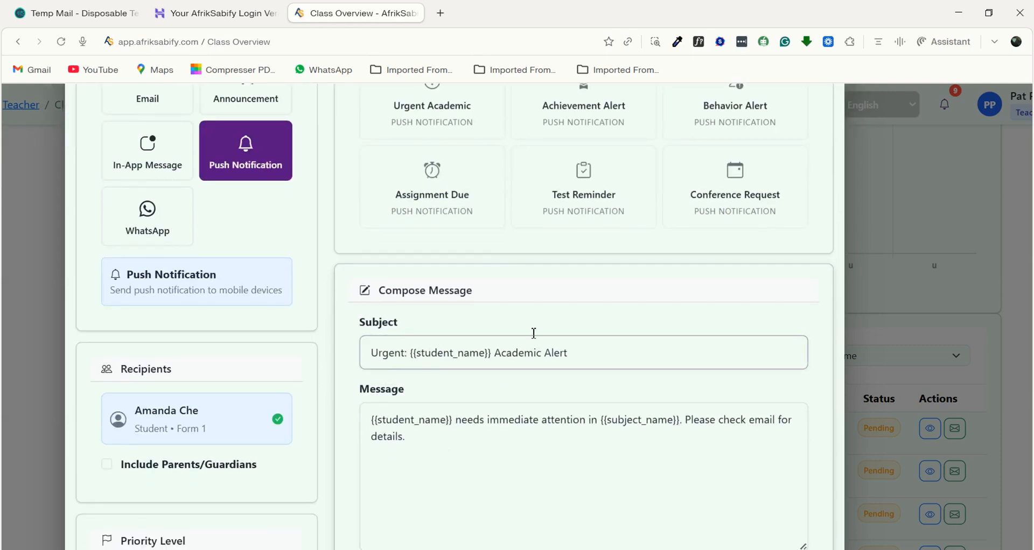
{"action": "left_click", "coordinate": [619, 186]}
{"action": "scroll", "coordinate": [434, 395], "scroll_direction": "down", "scroll_amount": 1}
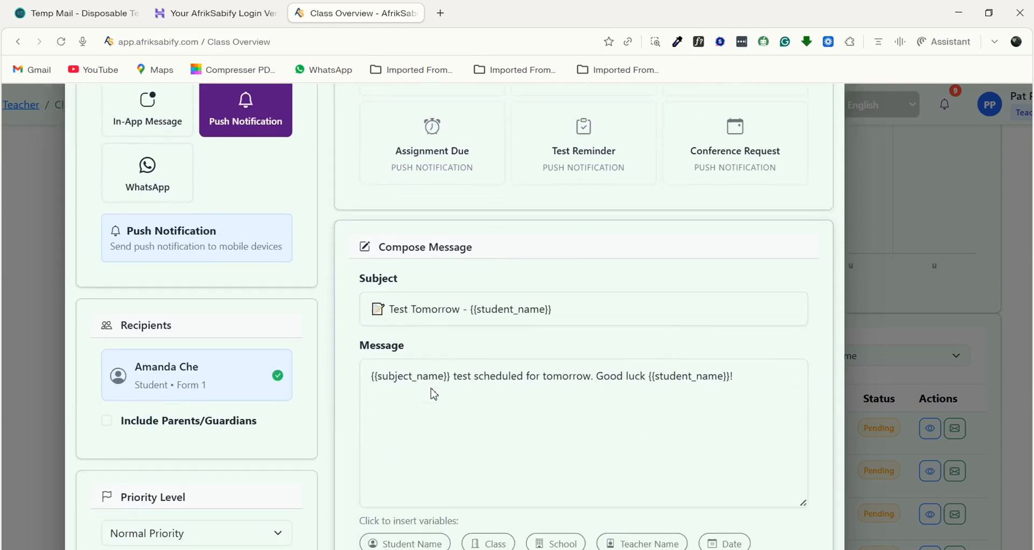
{"action": "scroll", "coordinate": [521, 398], "scroll_direction": "down", "scroll_amount": 3}
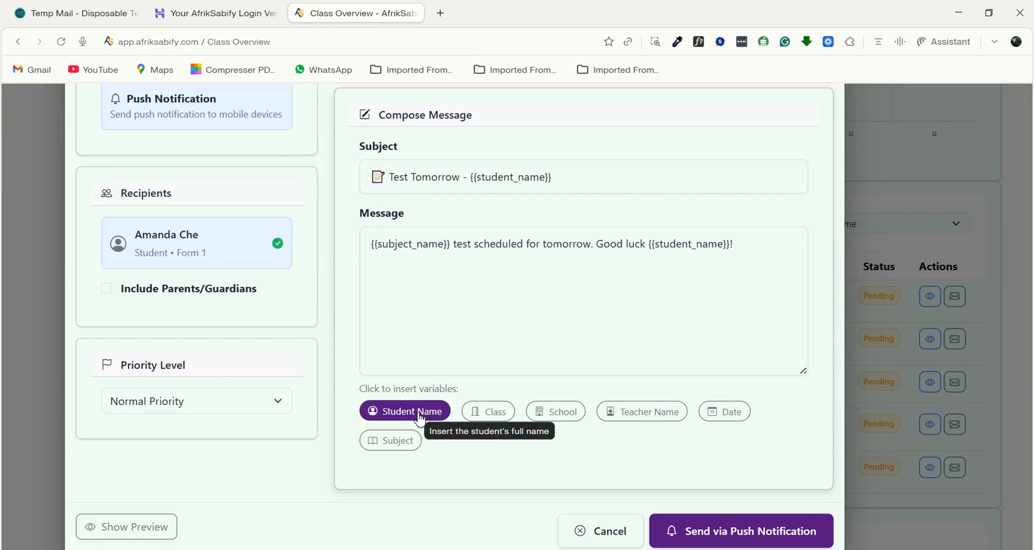
- Add the Class, School and Teacher Name variables on separate lines of the message and set the priority level to High Priority
{"action": "left_click", "coordinate": [490, 416]}
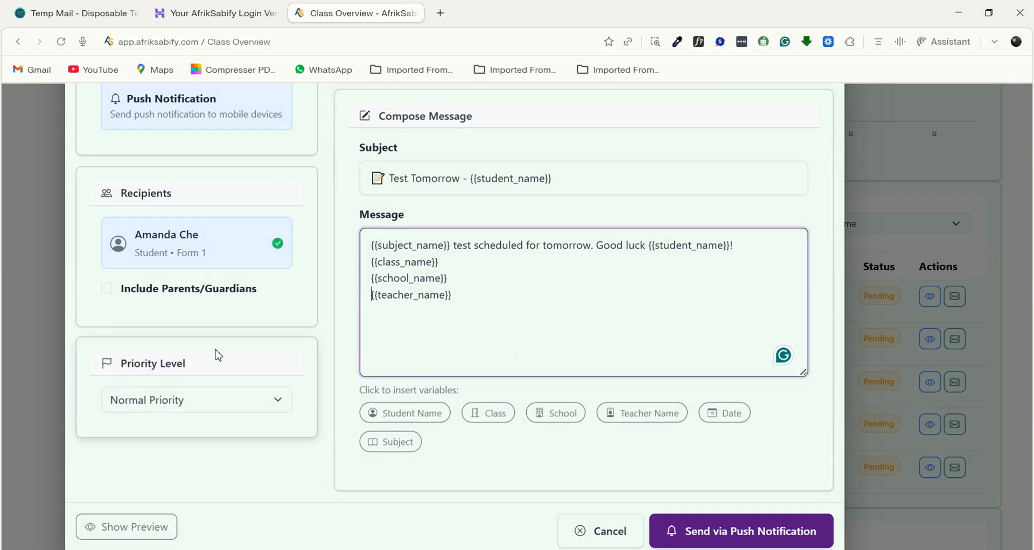
{"action": "scroll", "coordinate": [217, 355], "scroll_direction": "up", "scroll_amount": 1}
{"action": "scroll", "coordinate": [254, 385], "scroll_direction": "down", "scroll_amount": 1}
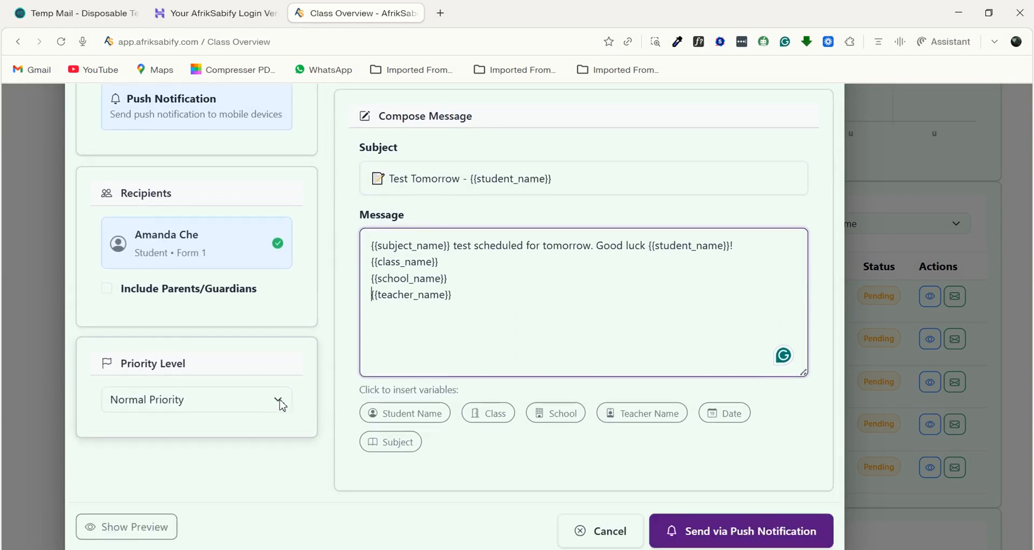
{"action": "left_click", "coordinate": [260, 408]}
{"action": "left_click", "coordinate": [137, 461]}
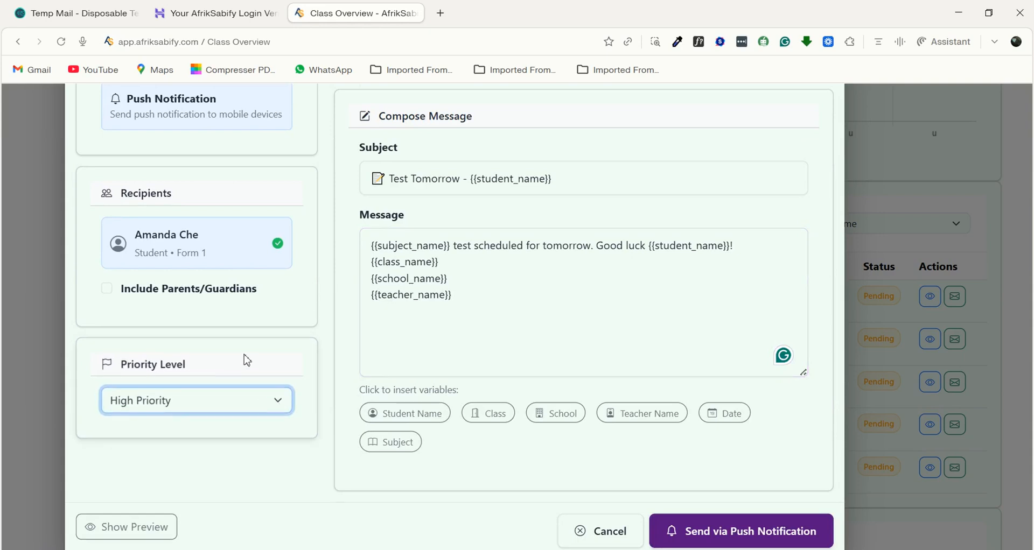
- Preview the message with its variables replaced, review it against the composed text, and send it via push notification
{"action": "left_click", "coordinate": [100, 531]}
{"action": "scroll", "coordinate": [295, 381], "scroll_direction": "down", "scroll_amount": 2}
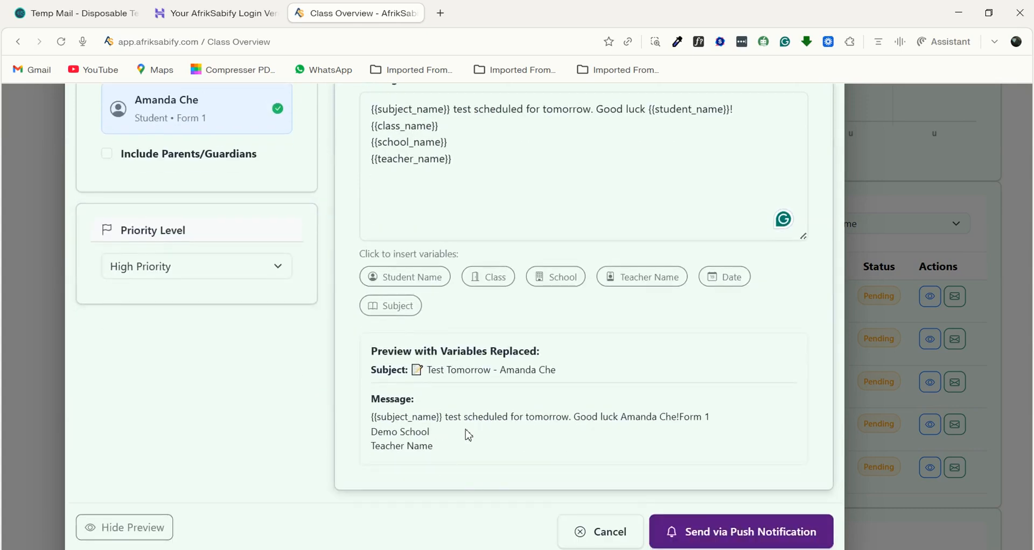
{"action": "scroll", "coordinate": [469, 436], "scroll_direction": "up", "scroll_amount": 8}
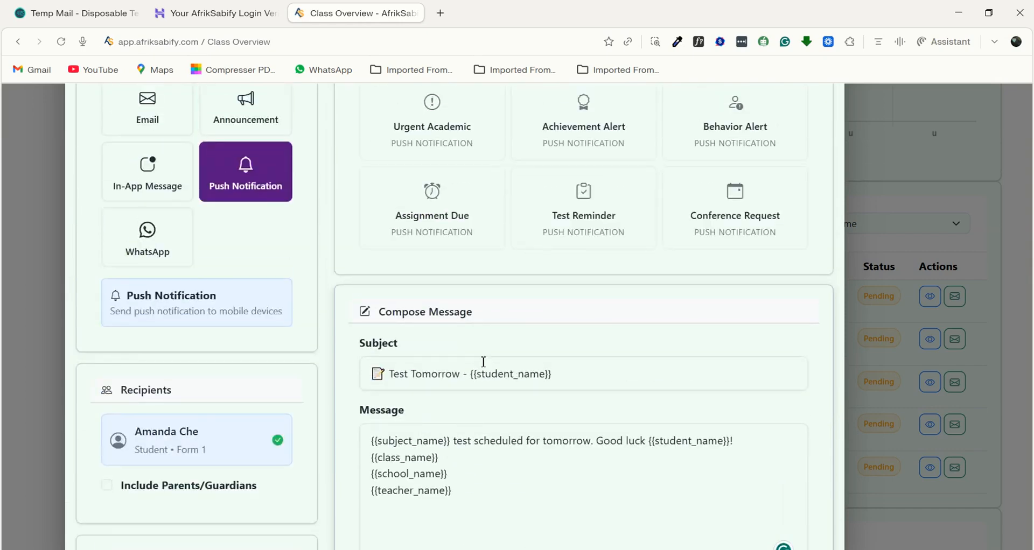
{"action": "scroll", "coordinate": [529, 387], "scroll_direction": "down", "scroll_amount": 6}
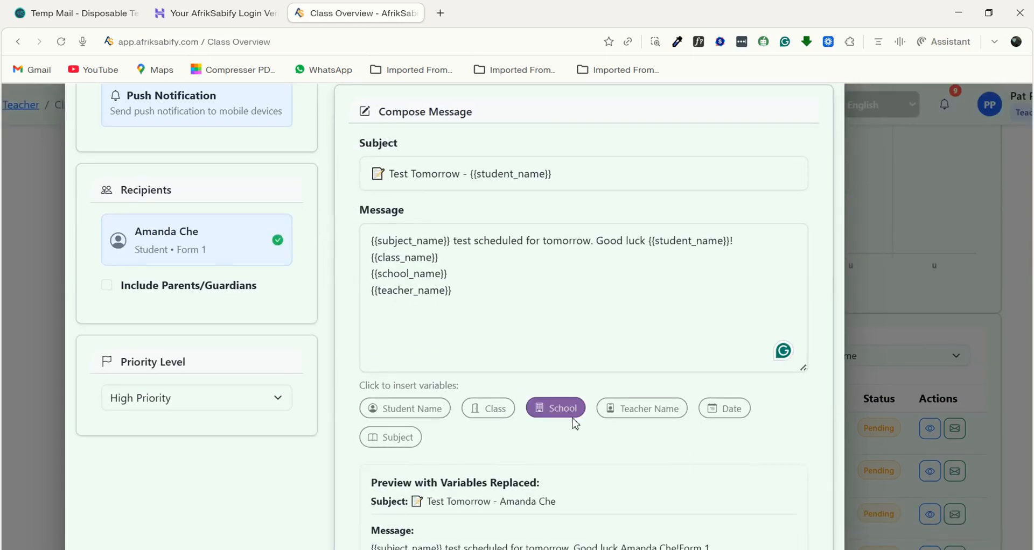
{"action": "scroll", "coordinate": [709, 540], "scroll_direction": "down", "scroll_amount": 2}
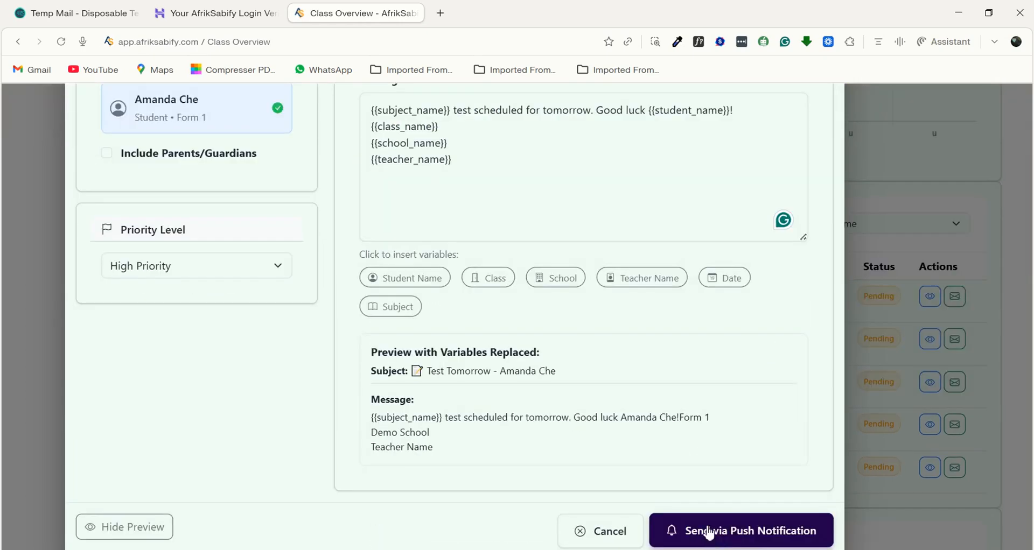
{"action": "left_click", "coordinate": [709, 533]}
- Examine the Quick Actions available beneath the Student Performance Overview table
{"action": "scroll", "coordinate": [262, 470], "scroll_direction": "right", "scroll_amount": 3}
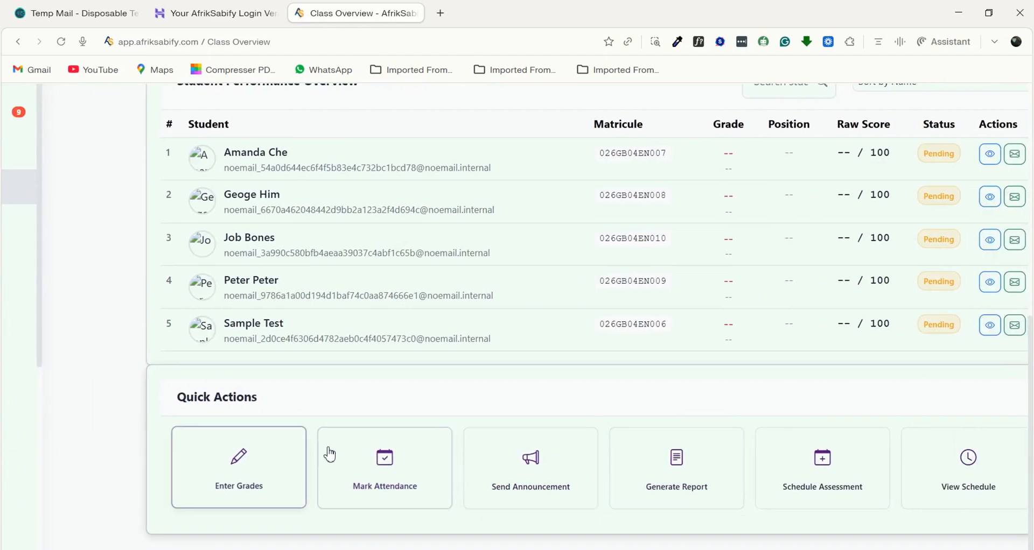
{"action": "scroll", "coordinate": [609, 474], "scroll_direction": "right", "scroll_amount": 3}
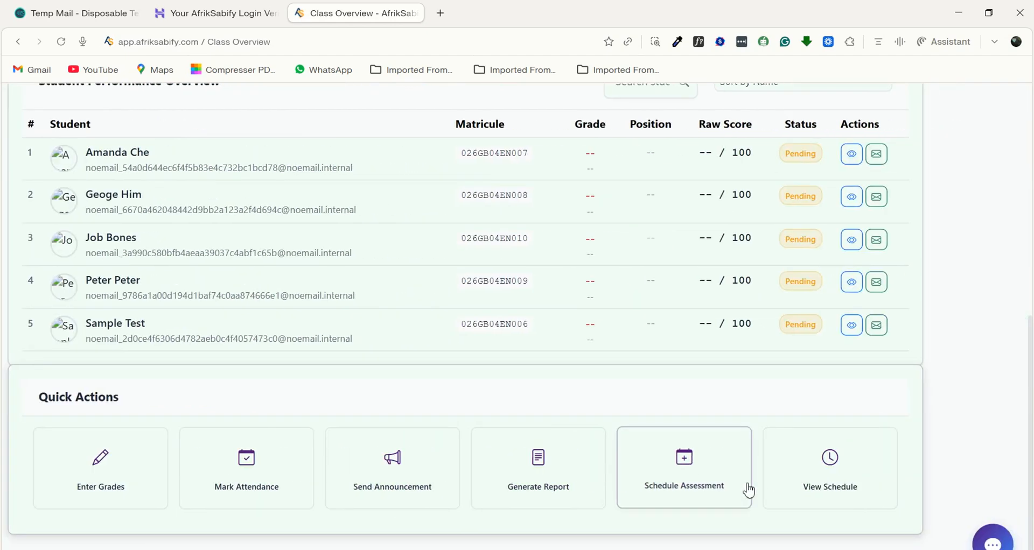
{"action": "scroll", "coordinate": [517, 502], "scroll_direction": "left", "scroll_amount": 6}
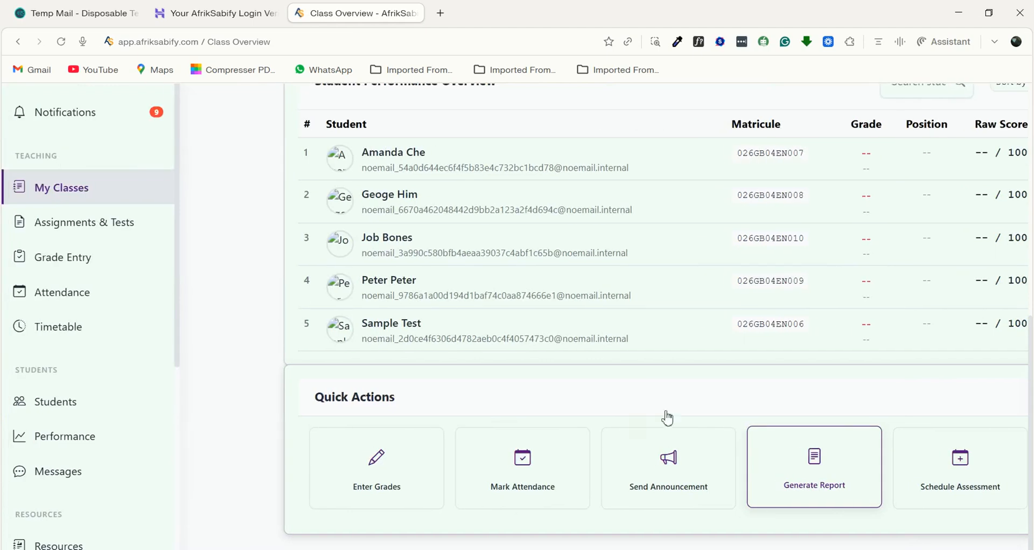
- Open the Assignments & Tests page and examine the upcoming and past assessments in the Assessment Schedule
{"action": "left_click", "coordinate": [74, 230]}
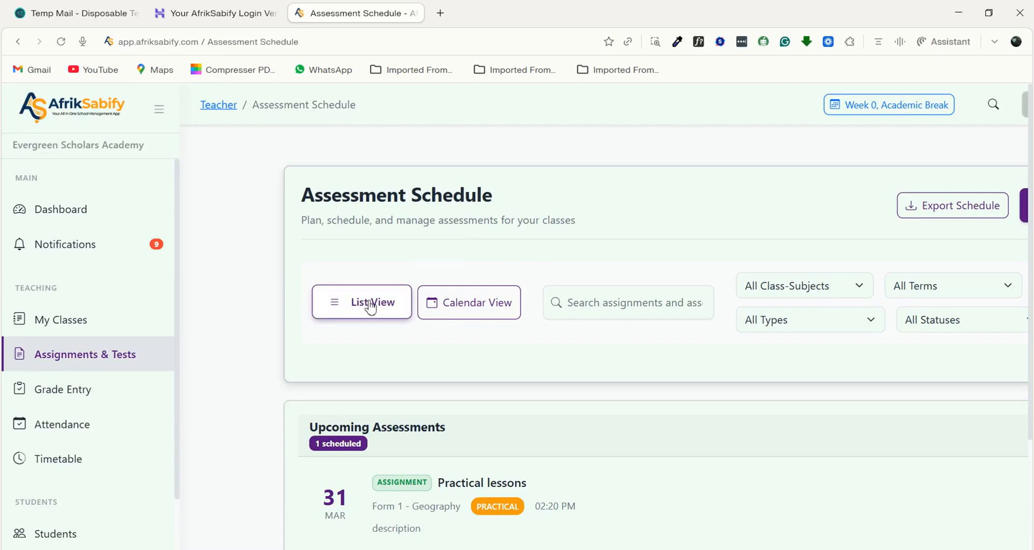
{"action": "scroll", "coordinate": [370, 302], "scroll_direction": "down", "scroll_amount": 7}
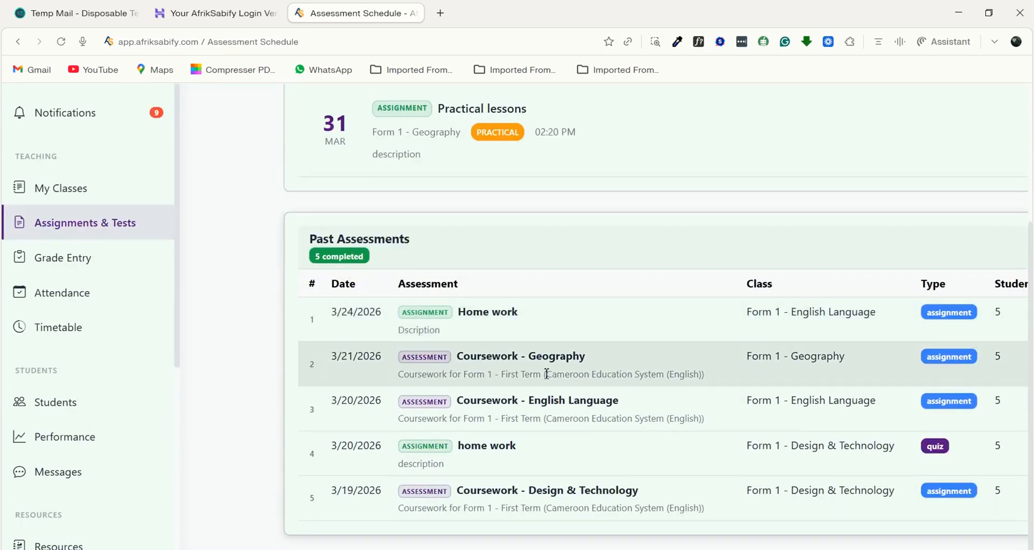
{"action": "scroll", "coordinate": [547, 379], "scroll_direction": "right", "scroll_amount": 5}
{"action": "scroll", "coordinate": [546, 379], "scroll_direction": "up", "scroll_amount": 1}
{"action": "scroll", "coordinate": [628, 397], "scroll_direction": "left", "scroll_amount": 5}
{"action": "scroll", "coordinate": [628, 397], "scroll_direction": "up", "scroll_amount": 6}
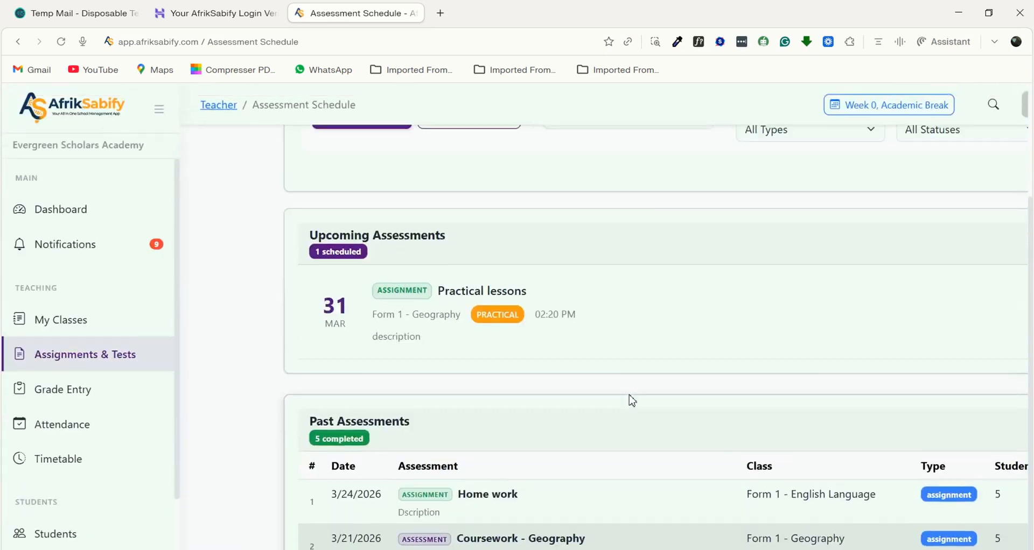
- Show the assessment schedule as a calendar, review the March 2026 entries, and return to the list view
{"action": "left_click", "coordinate": [458, 298]}
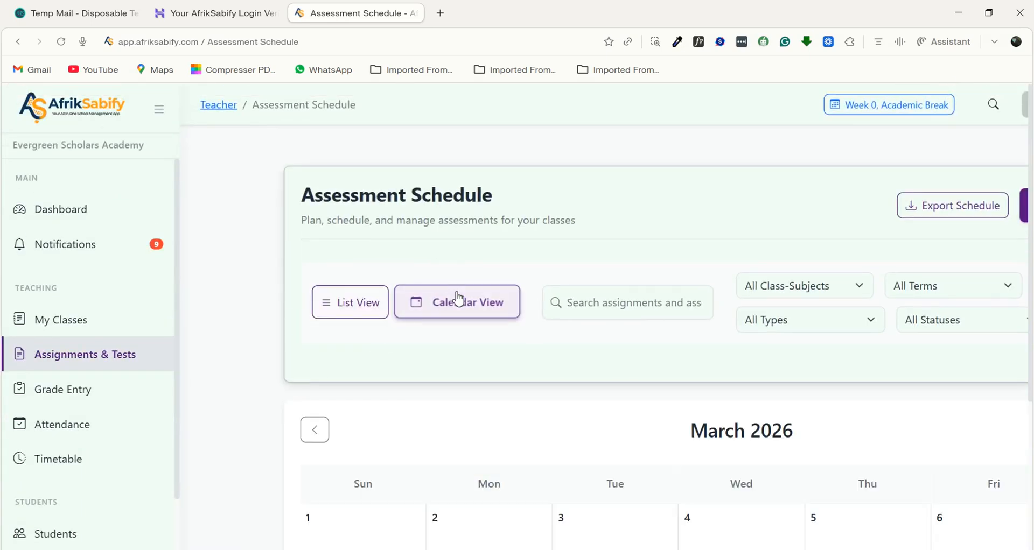
{"action": "scroll", "coordinate": [496, 531], "scroll_direction": "down", "scroll_amount": 8}
{"action": "scroll", "coordinate": [638, 419], "scroll_direction": "right", "scroll_amount": 5}
{"action": "scroll", "coordinate": [748, 320], "scroll_direction": "up", "scroll_amount": 8}
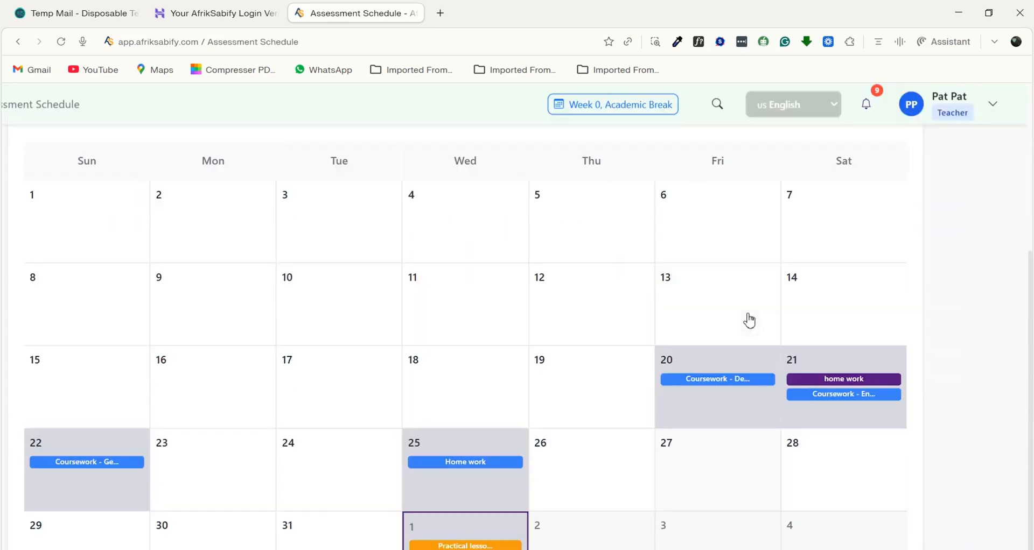
{"action": "left_click", "coordinate": [317, 307]}
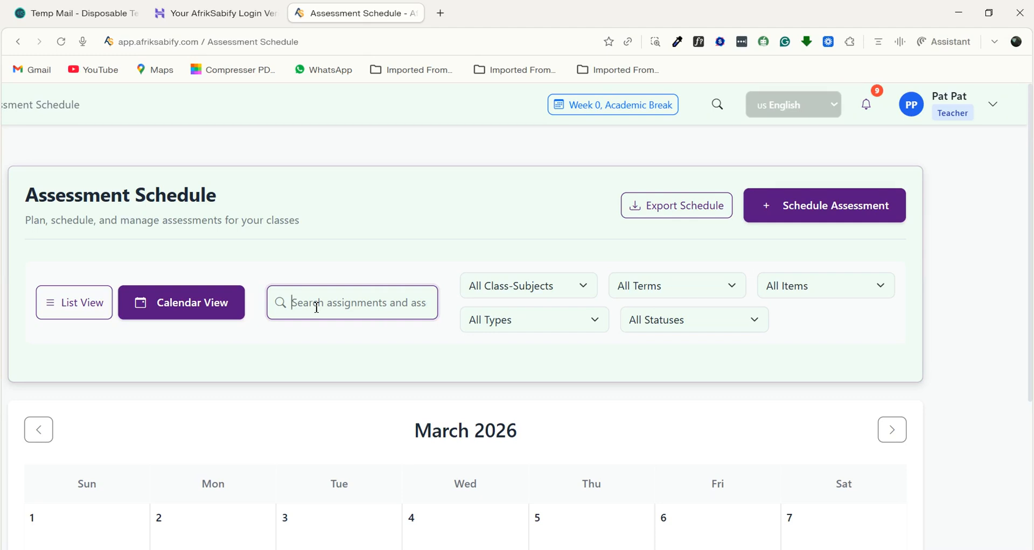
{"action": "left_click", "coordinate": [70, 317]}
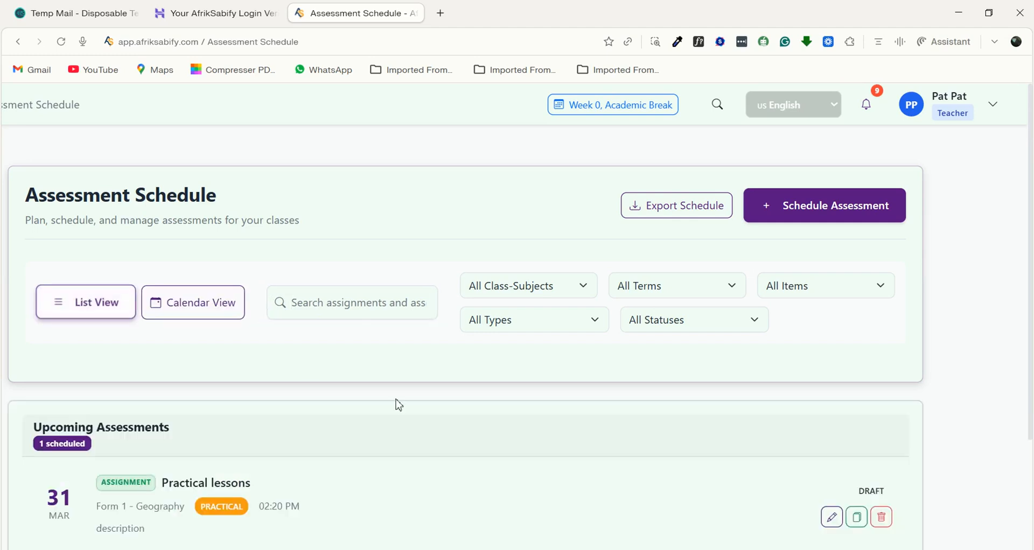
{"action": "scroll", "coordinate": [478, 448], "scroll_direction": "down", "scroll_amount": 3}
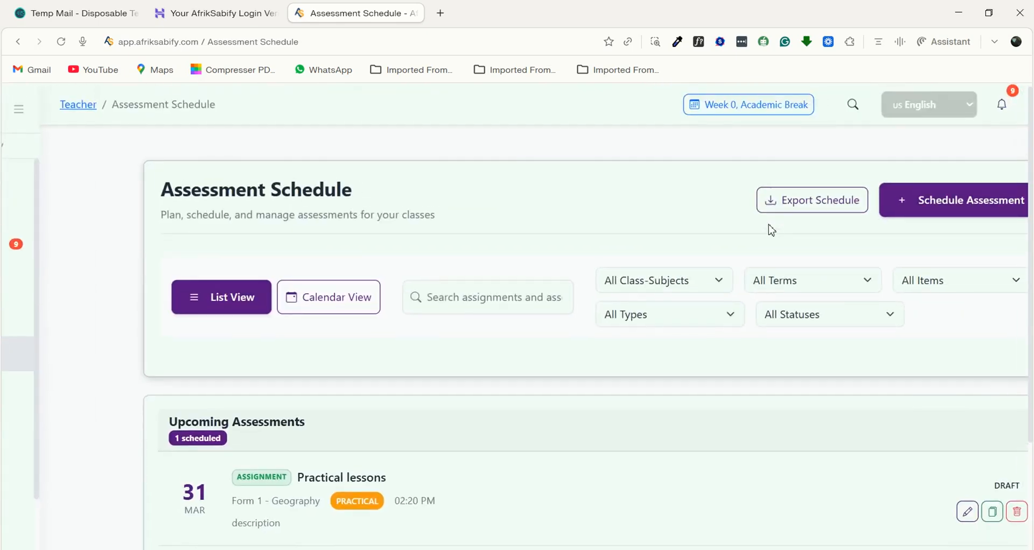
- Examine the schedule's filter options for class-subjects, types, terms, statuses and items without changing any filter
{"action": "left_click", "coordinate": [718, 282]}
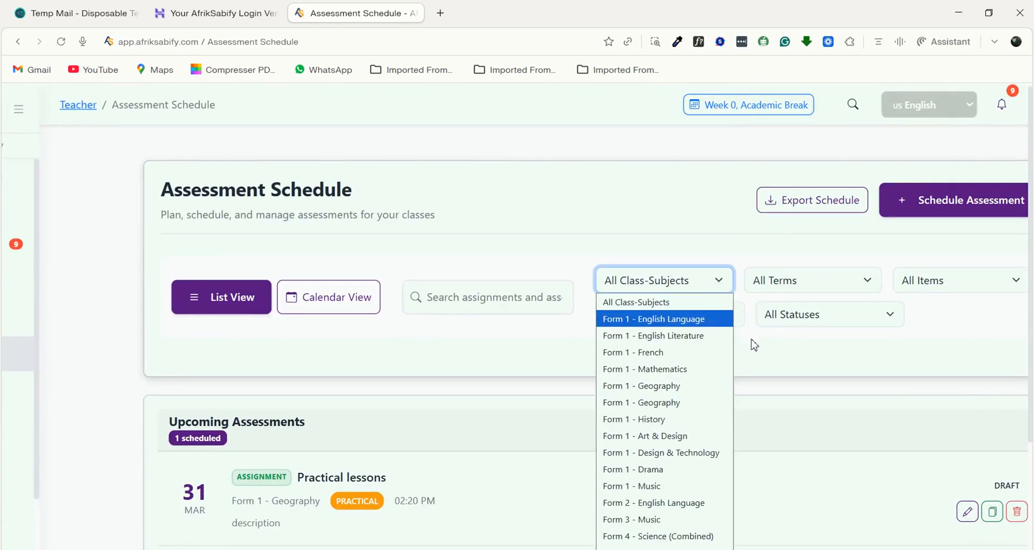
{"action": "left_click", "coordinate": [738, 306]}
{"action": "left_click", "coordinate": [717, 284]}
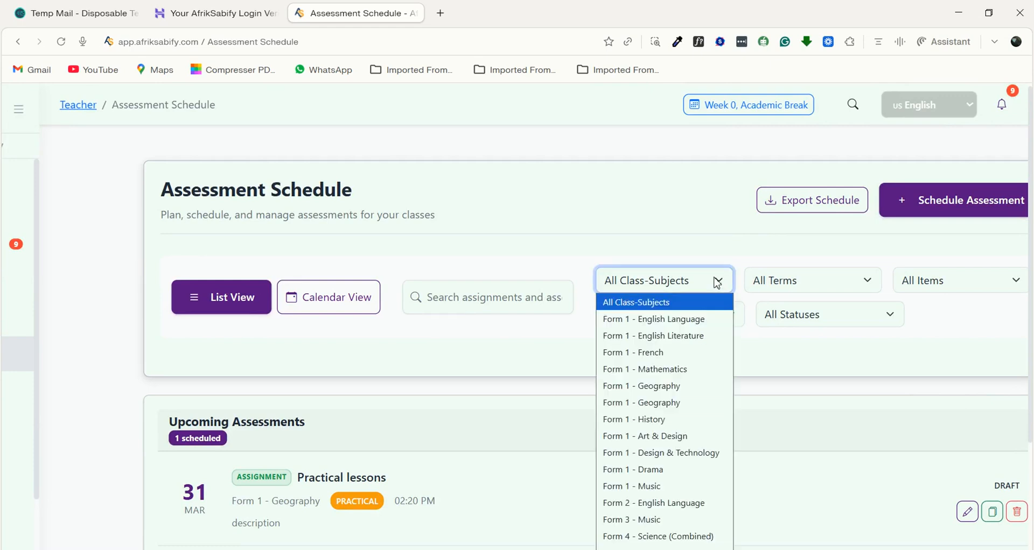
{"action": "double_click", "coordinate": [778, 371]}
{"action": "left_click", "coordinate": [727, 323]}
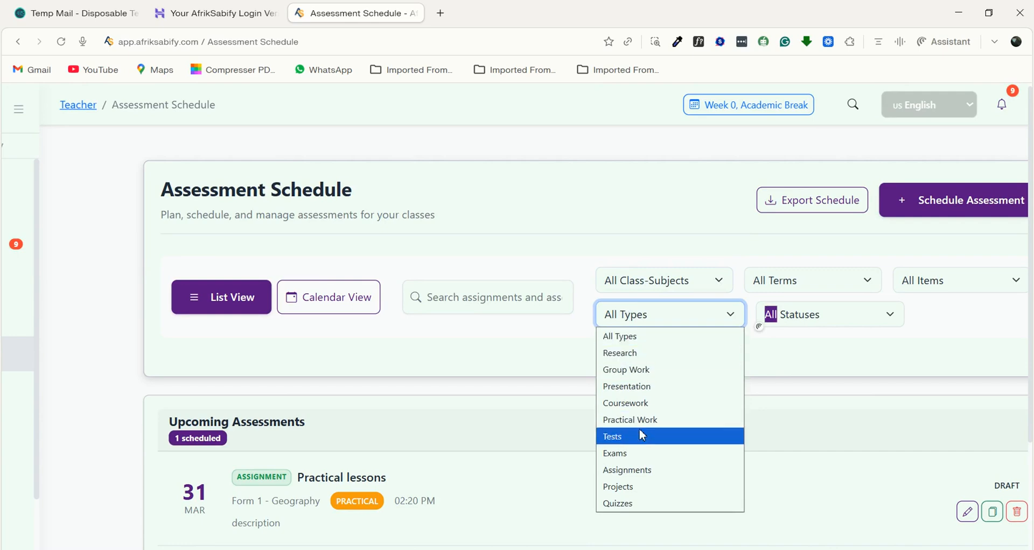
{"action": "left_click", "coordinate": [813, 283]}
{"action": "left_click", "coordinate": [931, 345]}
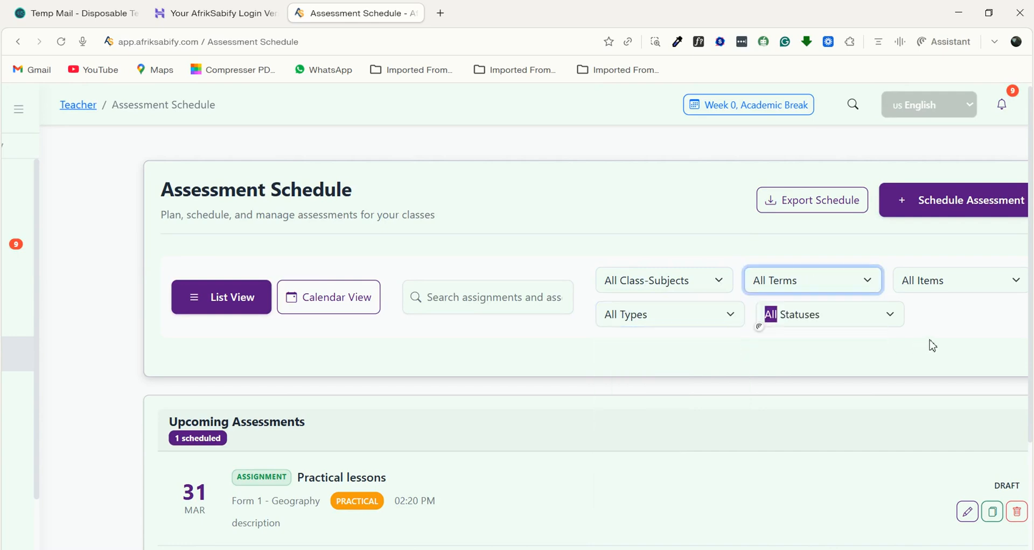
{"action": "left_click", "coordinate": [890, 320]}
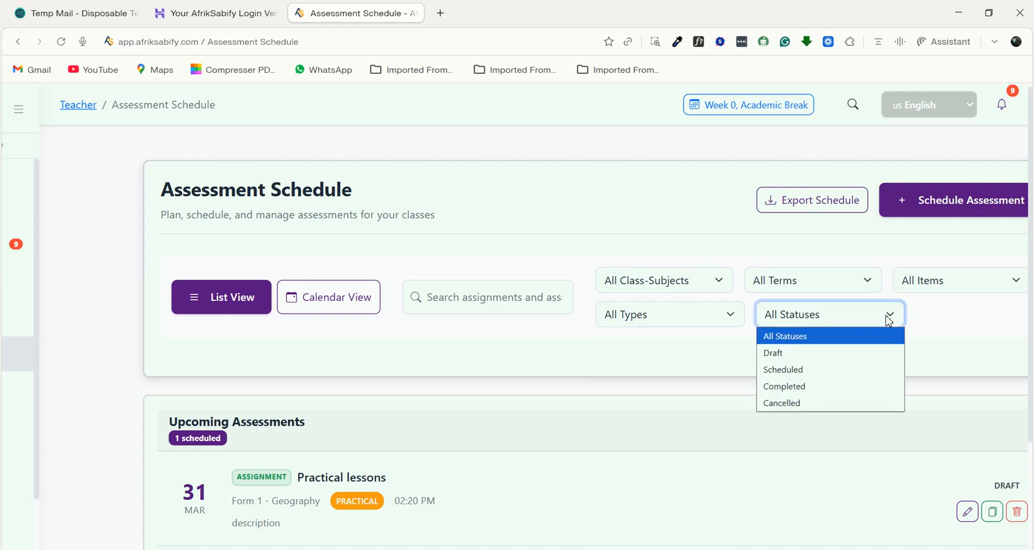
{"action": "left_click", "coordinate": [937, 289]}
{"action": "left_click", "coordinate": [939, 289]}
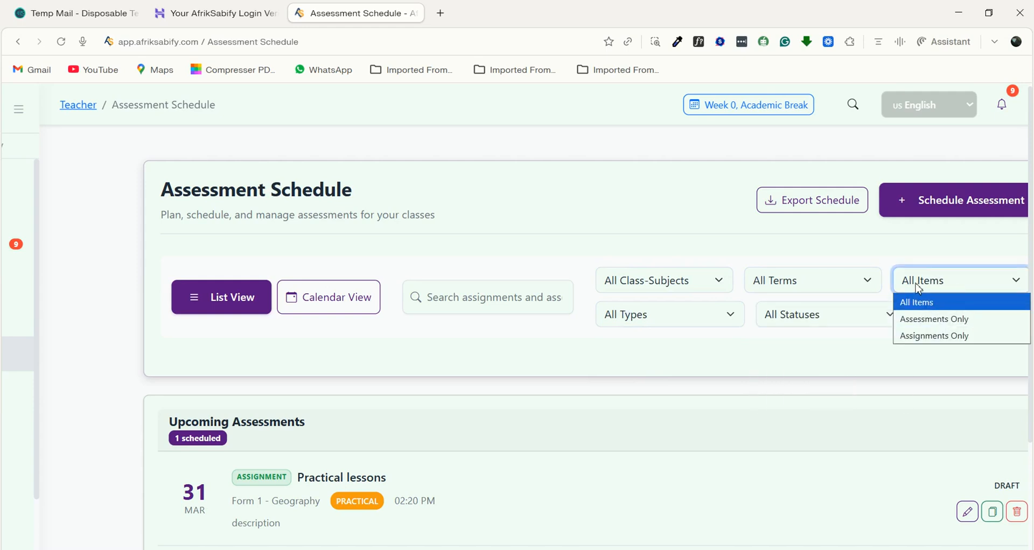
{"action": "left_click", "coordinate": [671, 318]}
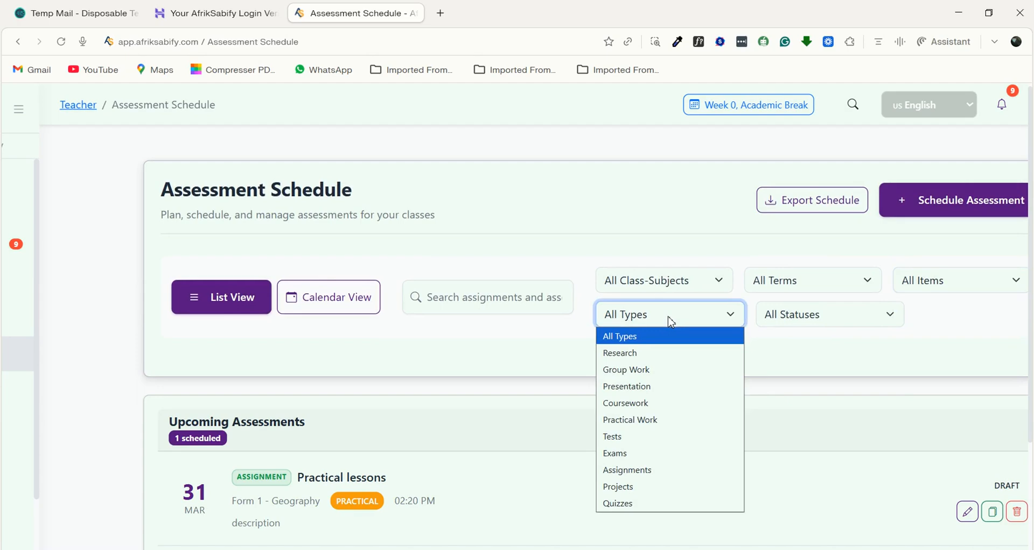
- Filter the assessment schedule to the class-subject Form 1 - English Language
{"action": "left_click", "coordinate": [693, 292]}
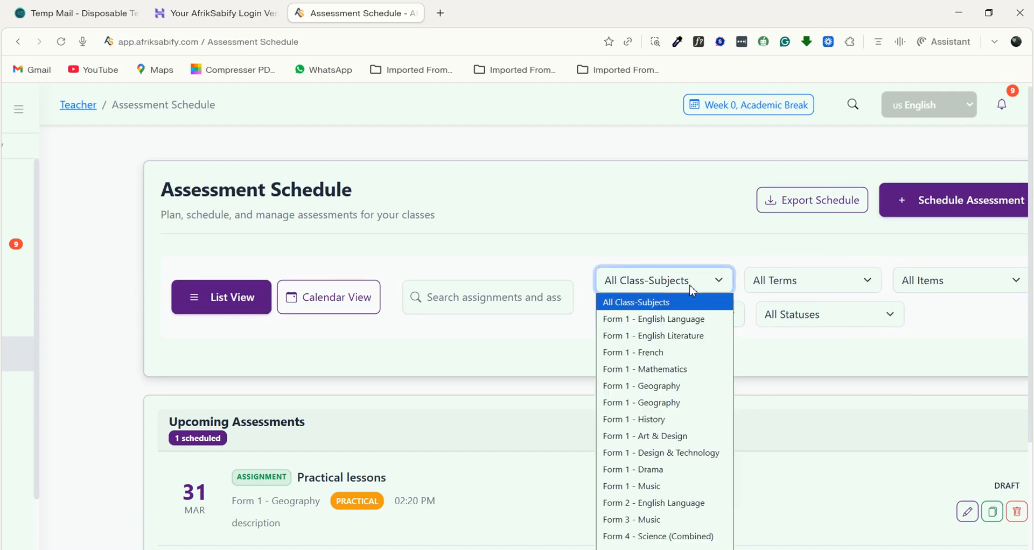
{"action": "left_click", "coordinate": [634, 320]}
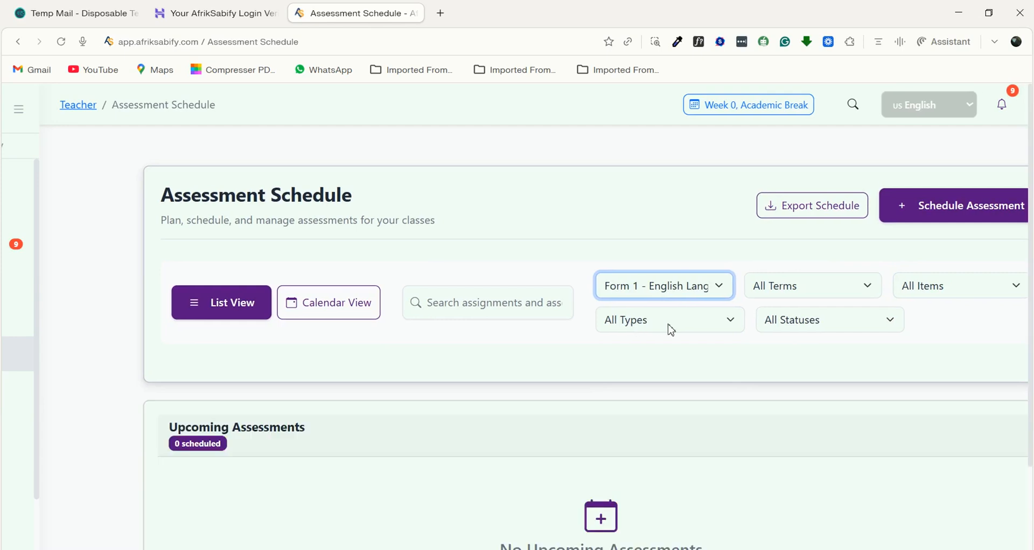
- Start scheduling a new assessment and set its type to Assessment (Link to existing school assessment)
{"action": "scroll", "coordinate": [670, 330], "scroll_direction": "right", "scroll_amount": 3}
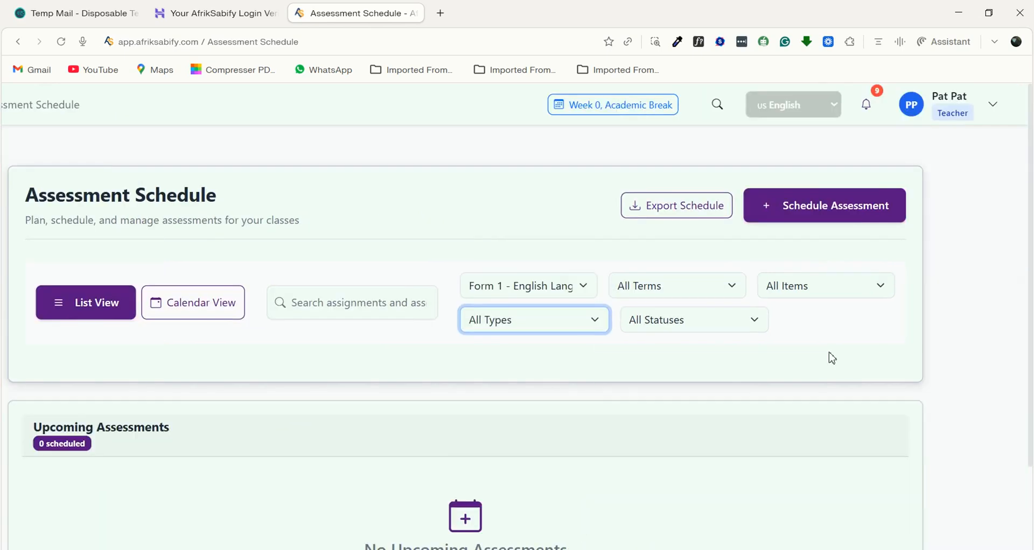
{"action": "left_click", "coordinate": [784, 209]}
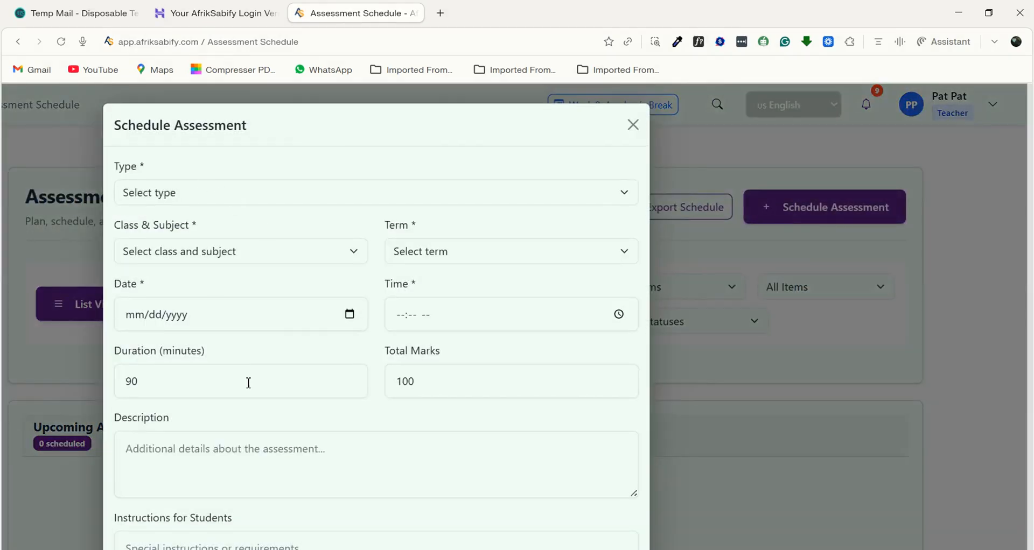
{"action": "scroll", "coordinate": [316, 220], "scroll_direction": "left", "scroll_amount": 3}
{"action": "left_click", "coordinate": [289, 198]}
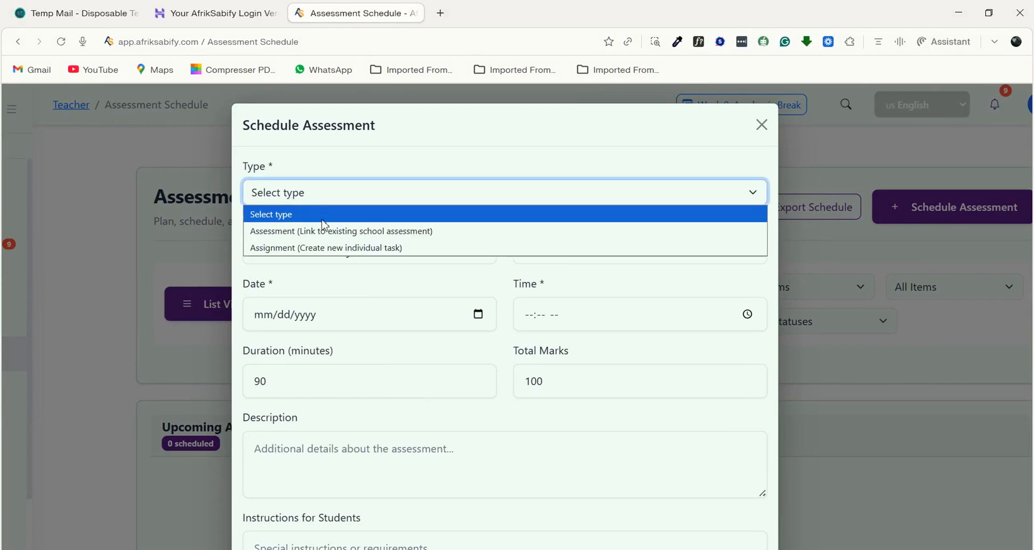
{"action": "left_click", "coordinate": [321, 231]}
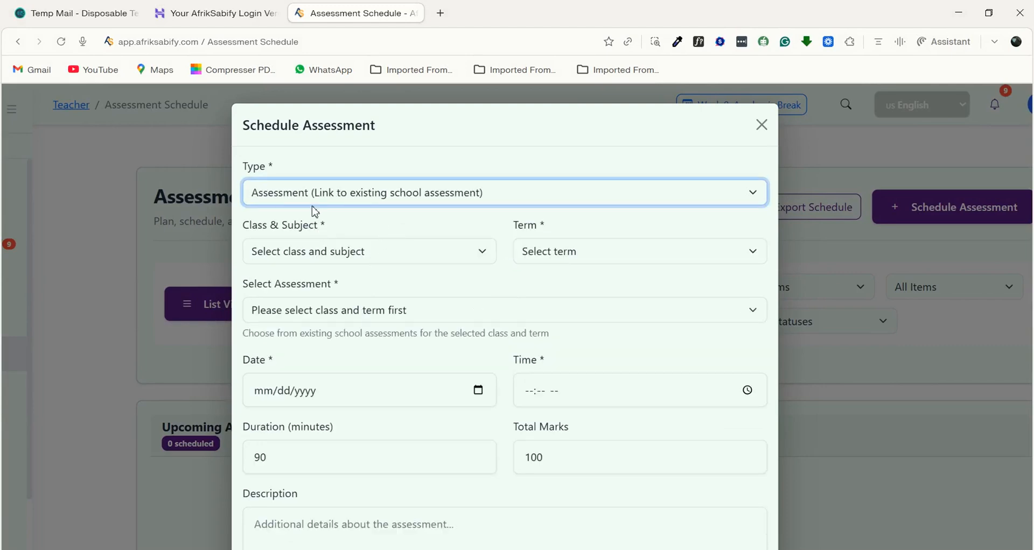
- Set the new assessment's class and subject to Form 1 - History and its term to First Term
{"action": "left_click", "coordinate": [380, 258]}
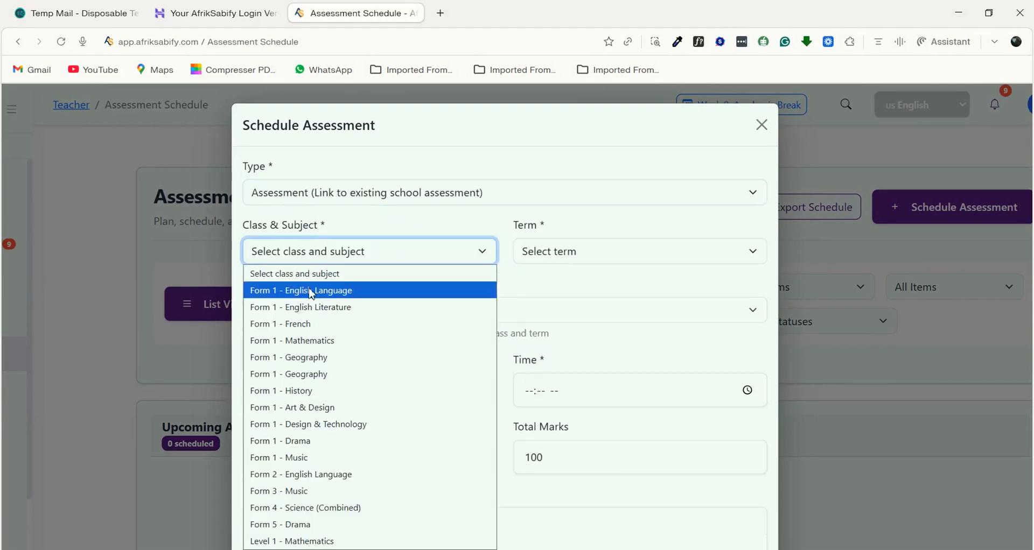
{"action": "left_click", "coordinate": [310, 397]}
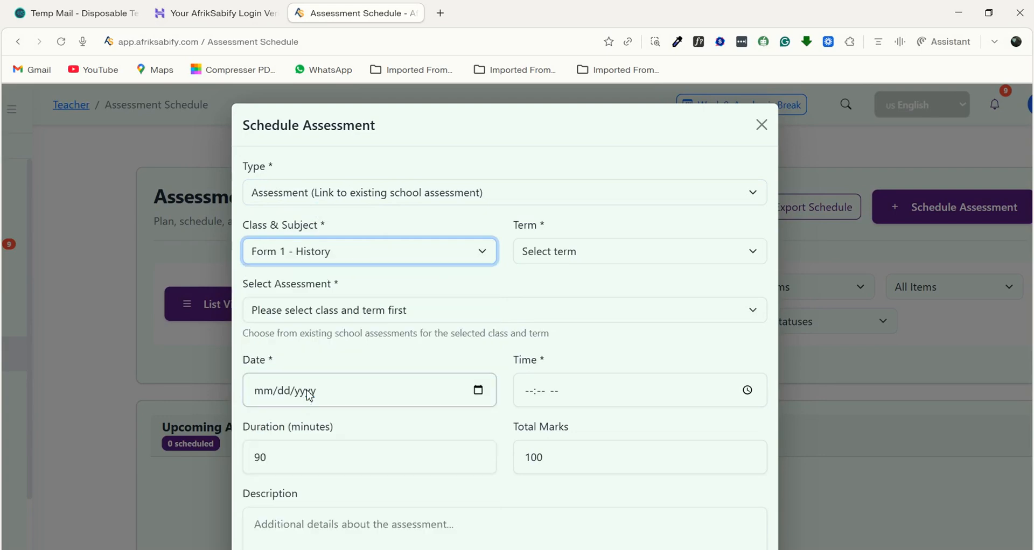
{"action": "left_click", "coordinate": [570, 252]}
{"action": "left_click", "coordinate": [548, 292]}
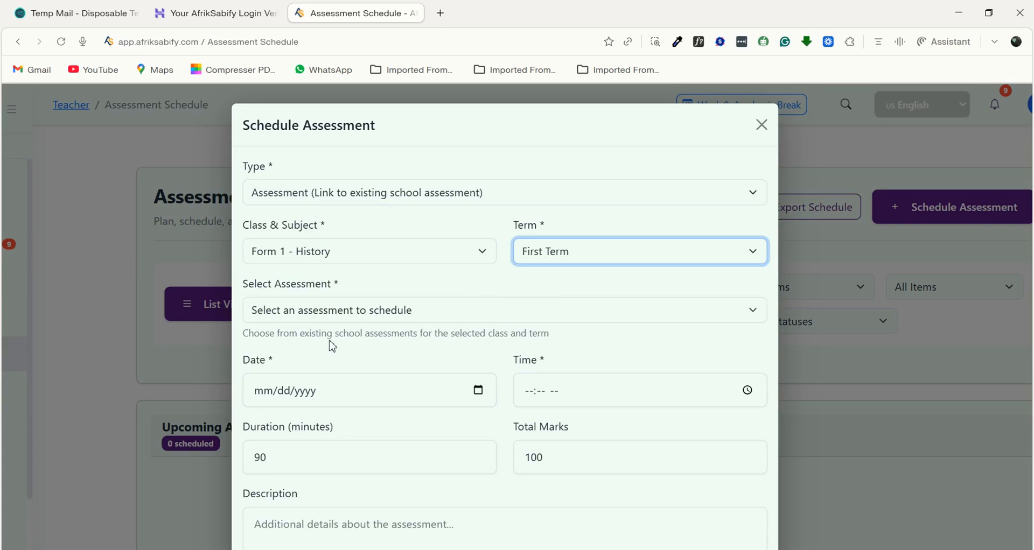
- Choose Coursework - History as the existing school assessment to schedule
{"action": "scroll", "coordinate": [344, 323], "scroll_direction": "down", "scroll_amount": 2}
{"action": "left_click", "coordinate": [334, 243]}
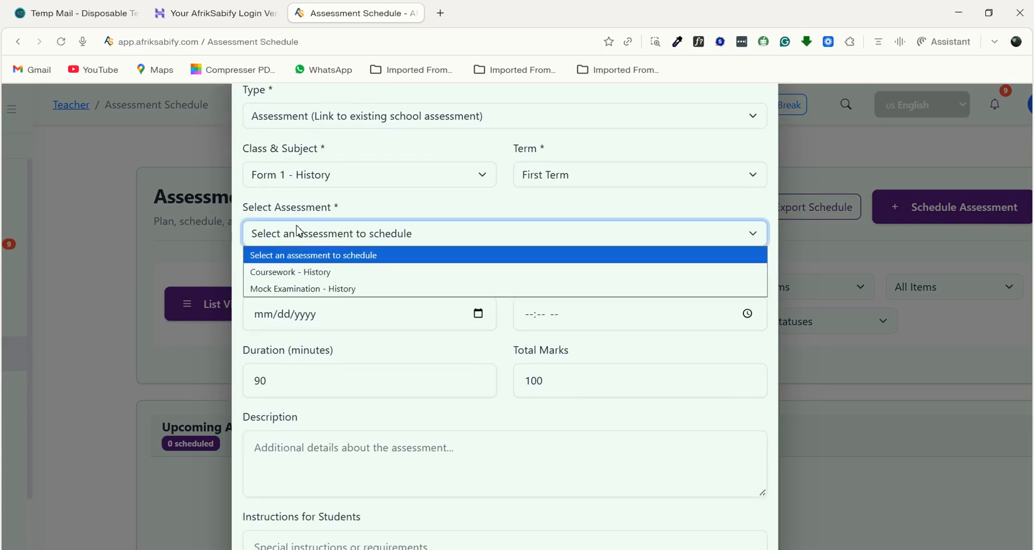
{"action": "scroll", "coordinate": [304, 226], "scroll_direction": "up", "scroll_amount": 2}
{"action": "scroll", "coordinate": [323, 229], "scroll_direction": "down", "scroll_amount": 2}
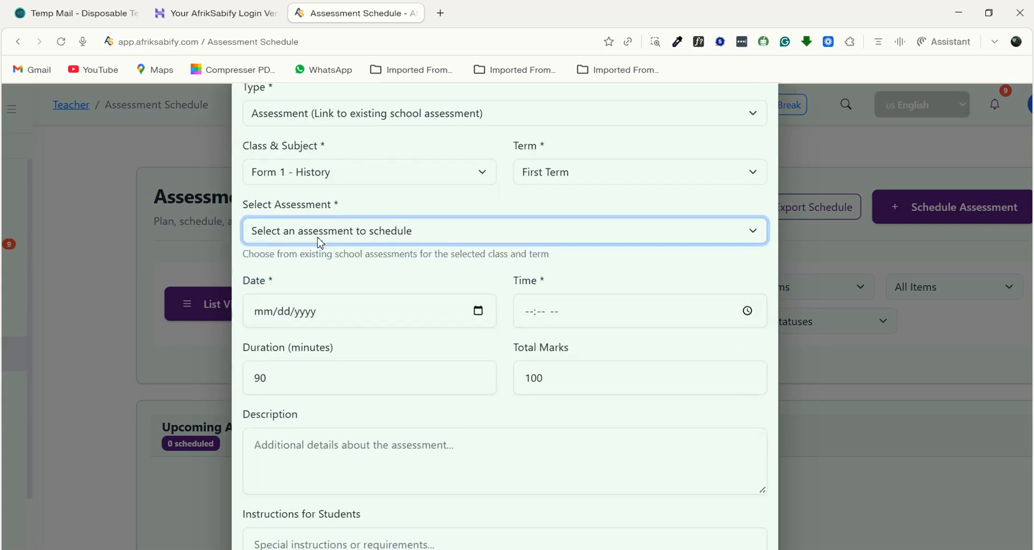
{"action": "left_click", "coordinate": [334, 232]}
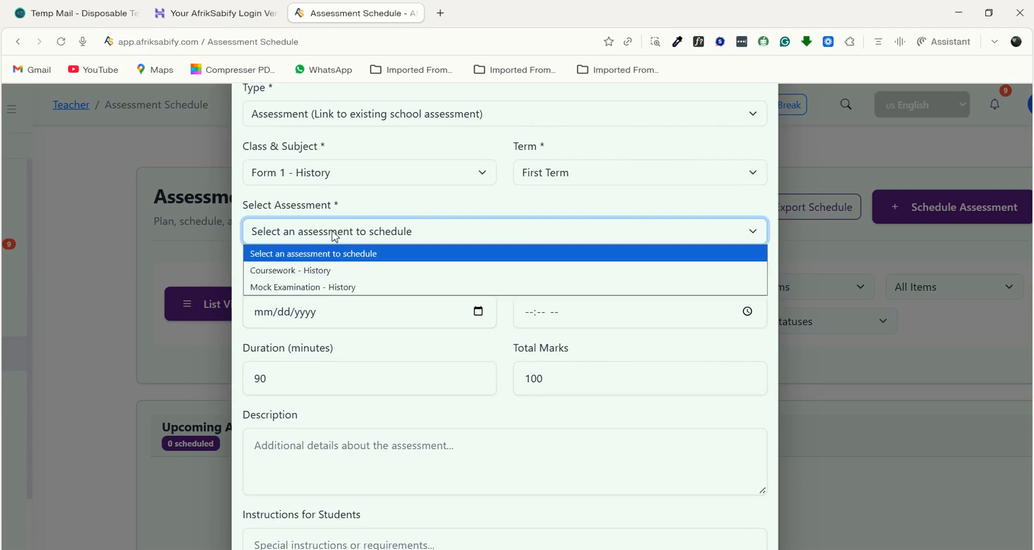
{"action": "left_click", "coordinate": [315, 274]}
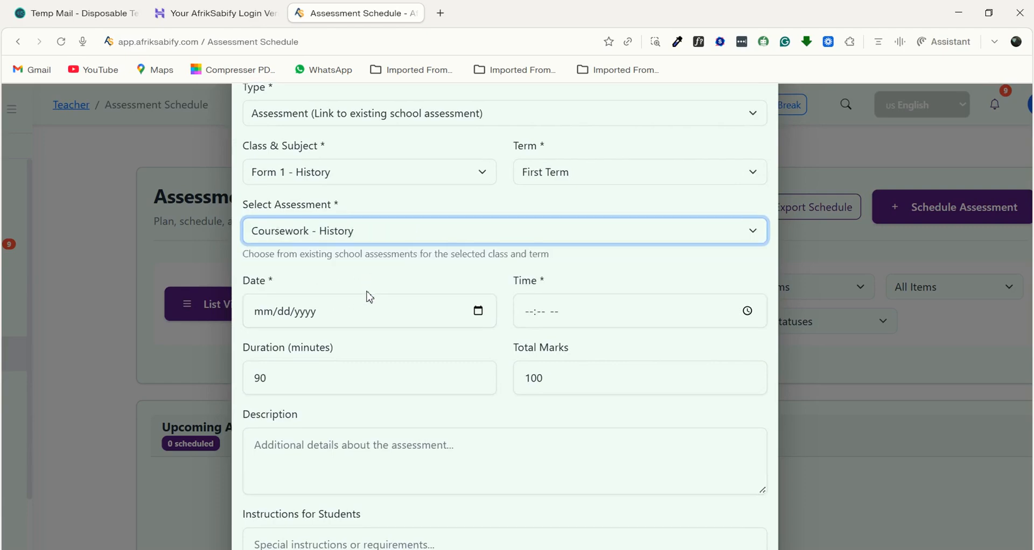
- Set the assessment's date to 03/31/2026 and its time to 11:33 AM
{"action": "left_click", "coordinate": [479, 315]}
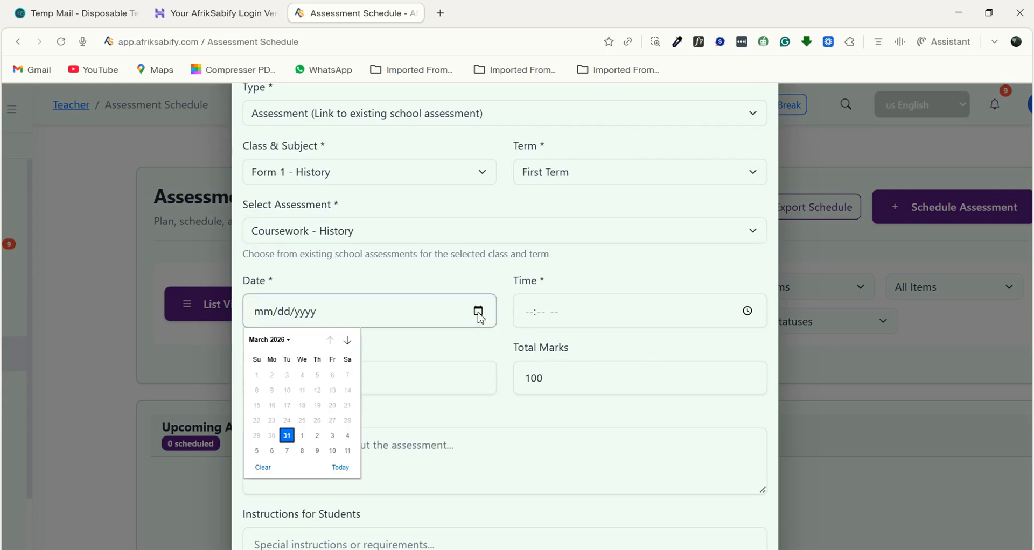
{"action": "left_click", "coordinate": [287, 435]}
{"action": "left_click", "coordinate": [748, 312]}
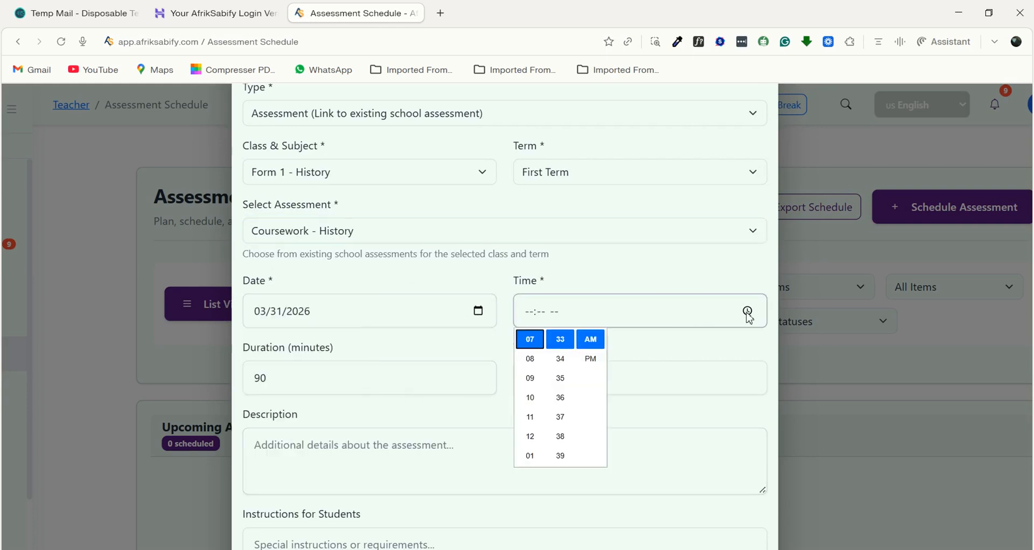
{"action": "left_click", "coordinate": [531, 417]}
{"action": "scroll", "coordinate": [404, 406], "scroll_direction": "down", "scroll_amount": 2}
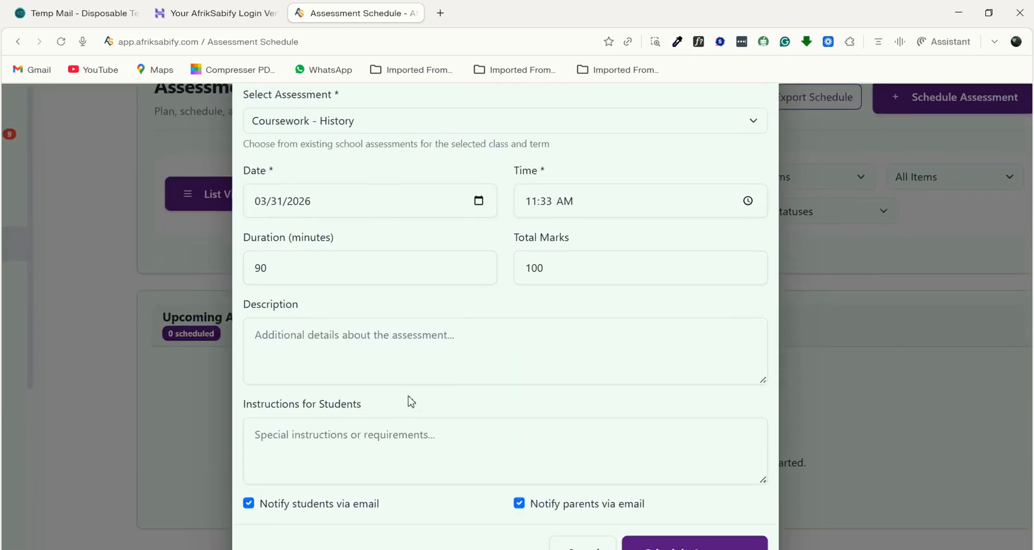
{"action": "left_click", "coordinate": [271, 274]}
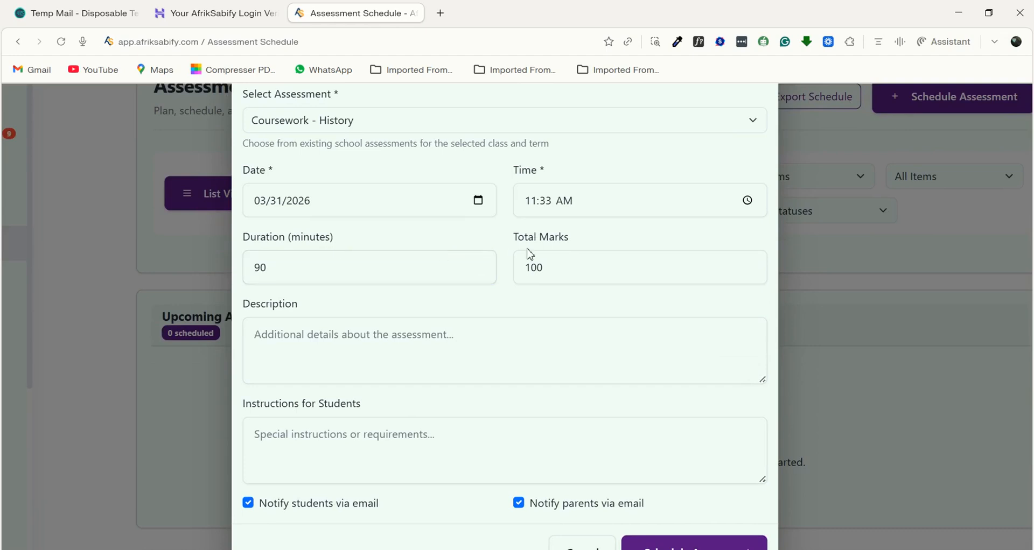
- Enter "description" as the description and "intructions" as the student instructions, and schedule the assessment
{"action": "scroll", "coordinate": [570, 269], "scroll_direction": "down", "scroll_amount": 1}
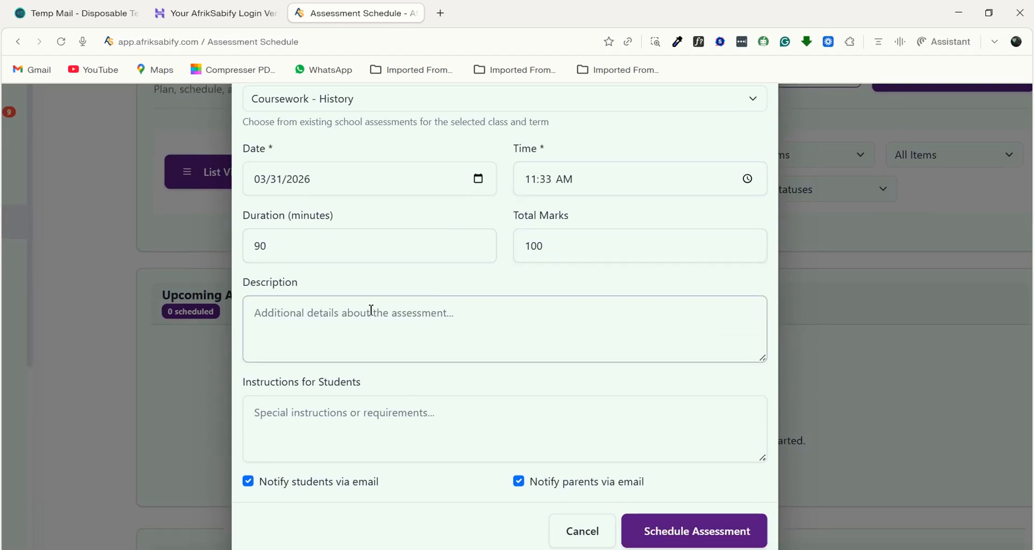
{"action": "type", "text": "description"}
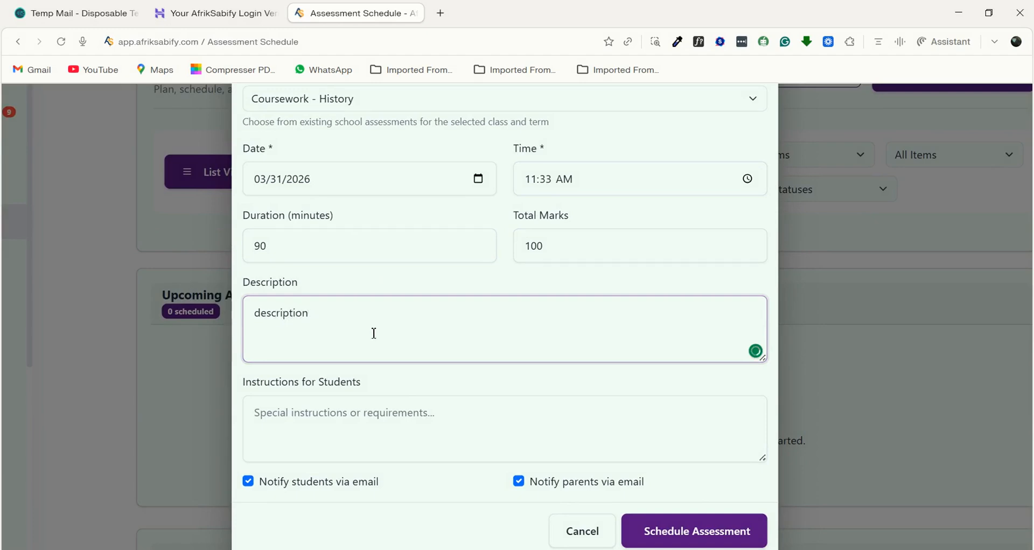
{"action": "left_click", "coordinate": [298, 413]}
{"action": "type", "text": "in"}
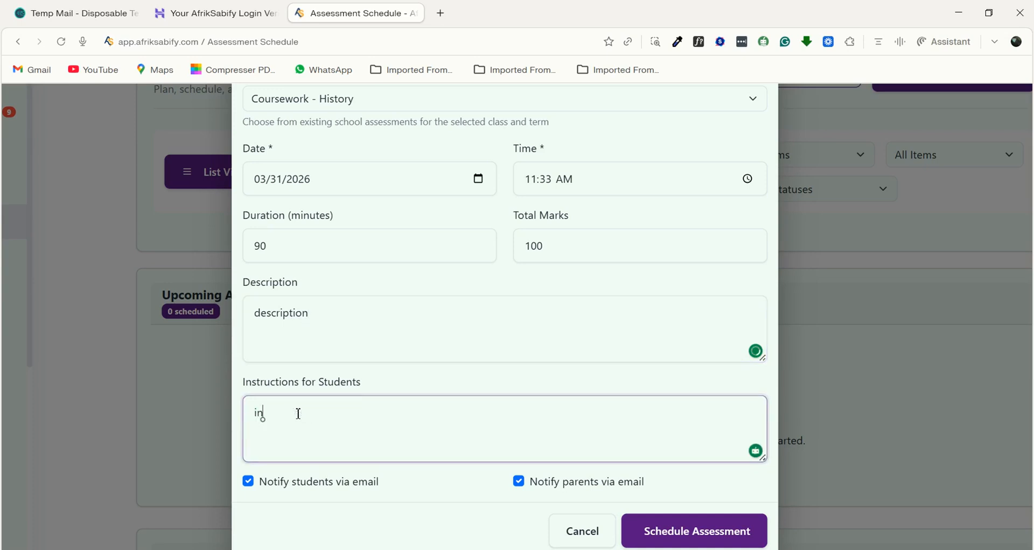
{"action": "type", "text": "tructions"}
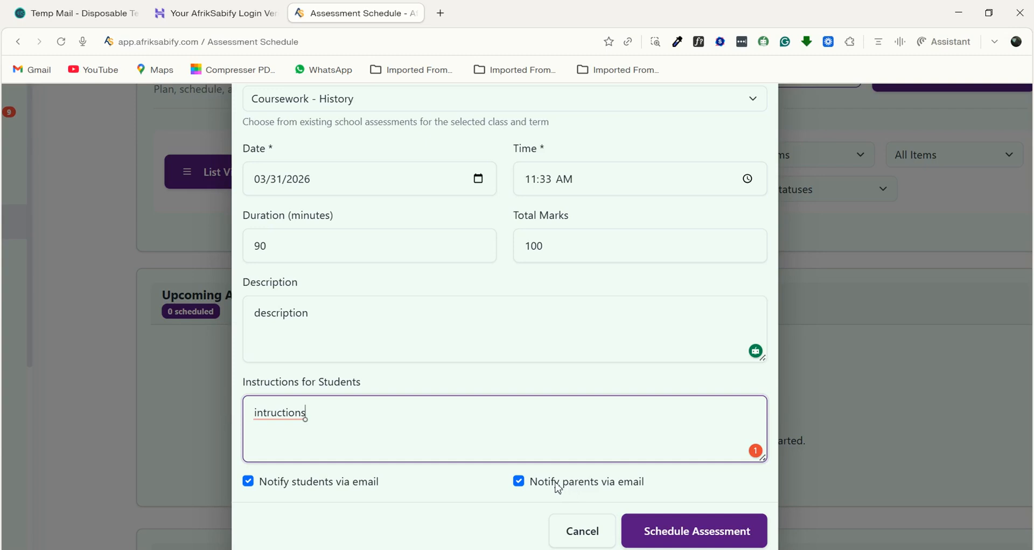
{"action": "left_click", "coordinate": [691, 533]}
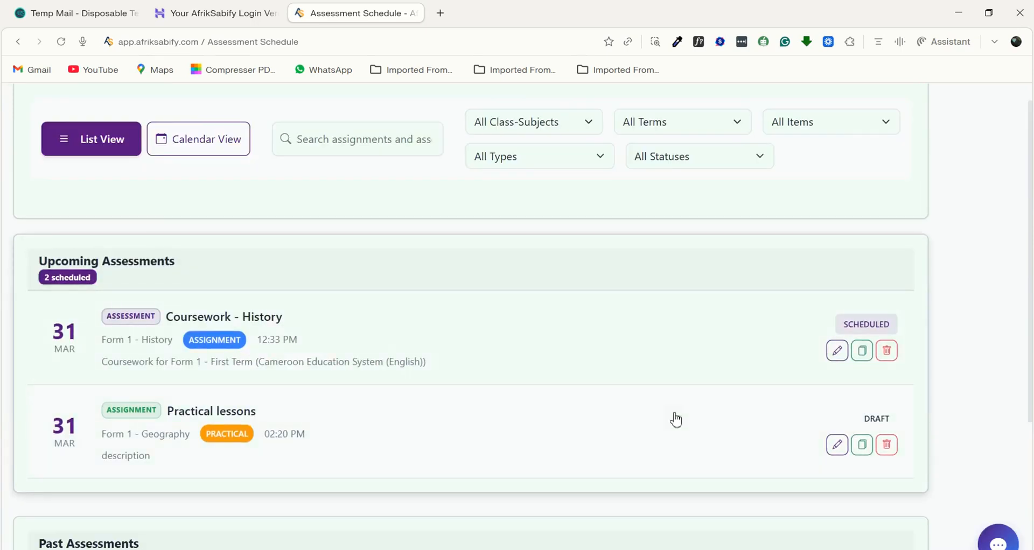
- Open the upcoming Coursework - History assessment for editing, review its details, and close it without changes
{"action": "left_click", "coordinate": [837, 354]}
{"action": "scroll", "coordinate": [448, 305], "scroll_direction": "up", "scroll_amount": 4}
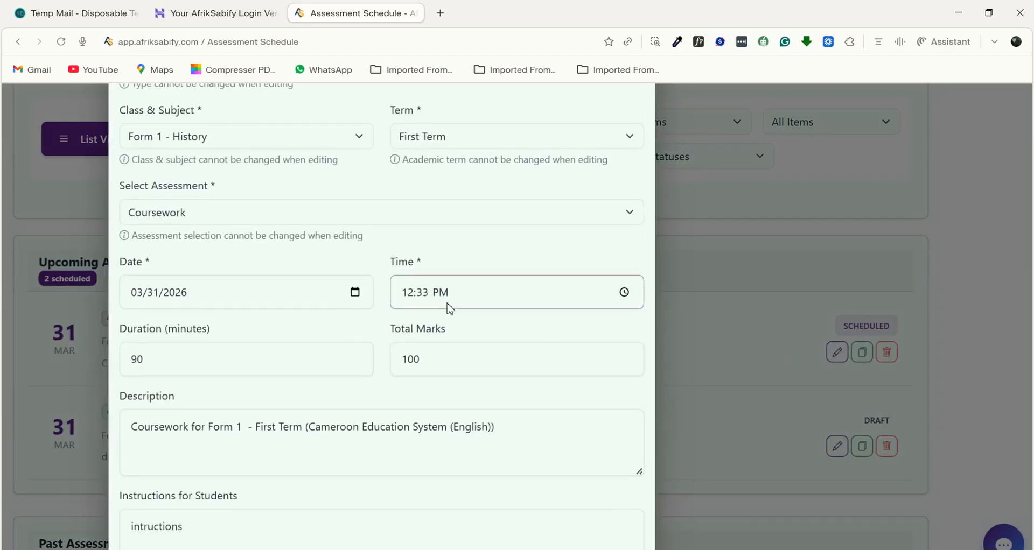
{"action": "left_click", "coordinate": [639, 125]}
- Review and dismiss the copy form of the Coursework - History assessment, and examine the delete and view-results actions in the schedule
{"action": "scroll", "coordinate": [727, 301], "scroll_direction": "down", "scroll_amount": 5}
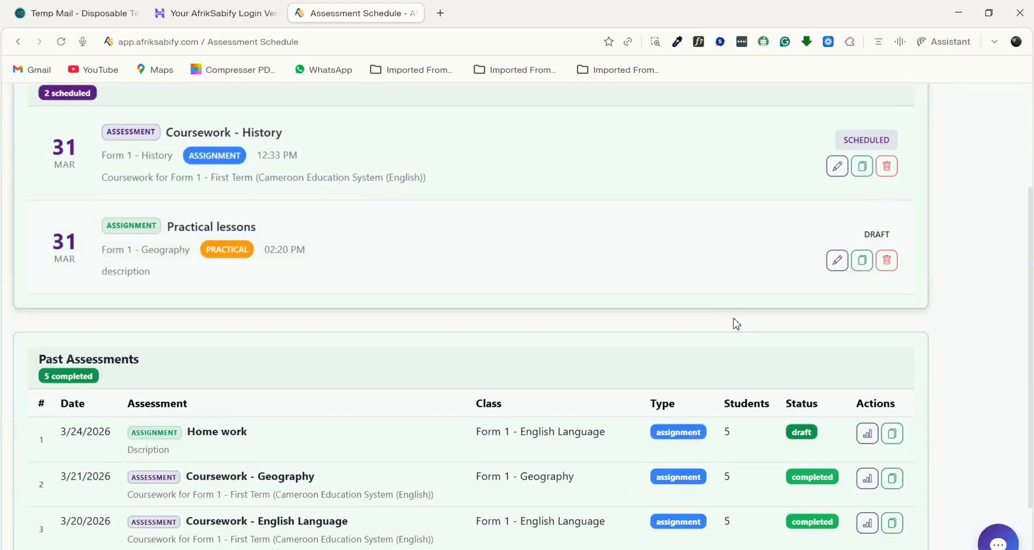
{"action": "left_click", "coordinate": [862, 160]}
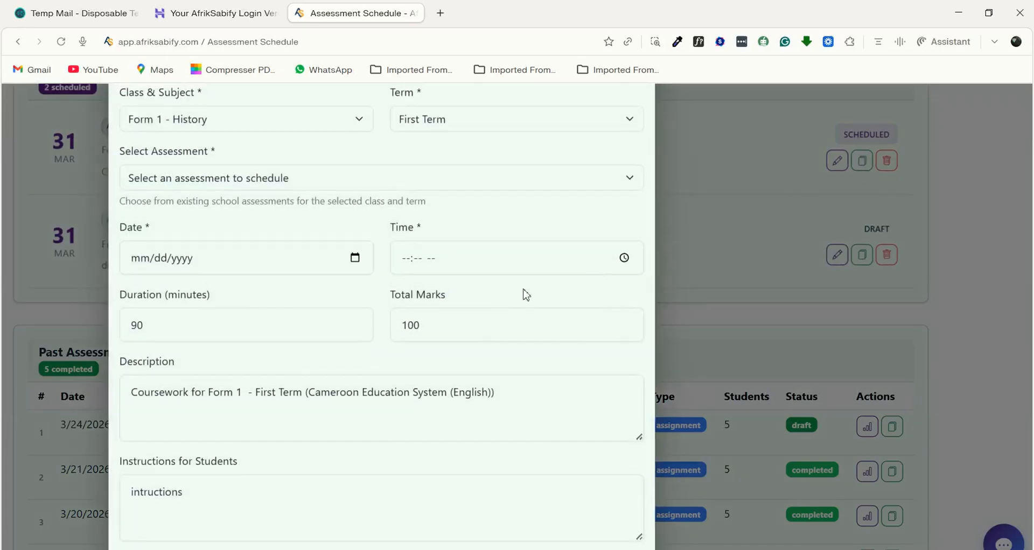
{"action": "scroll", "coordinate": [465, 330], "scroll_direction": "up", "scroll_amount": 3}
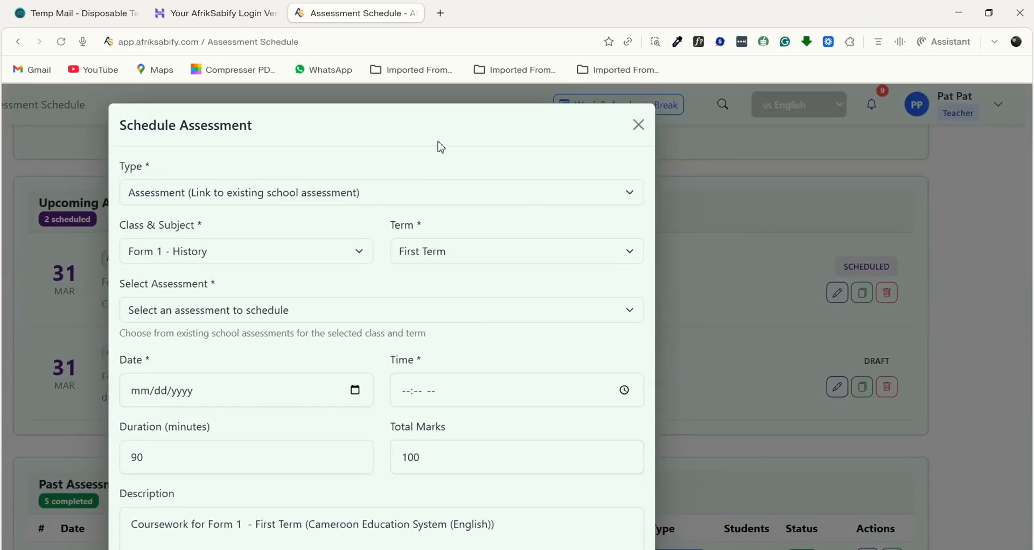
{"action": "scroll", "coordinate": [366, 333], "scroll_direction": "down", "scroll_amount": 5}
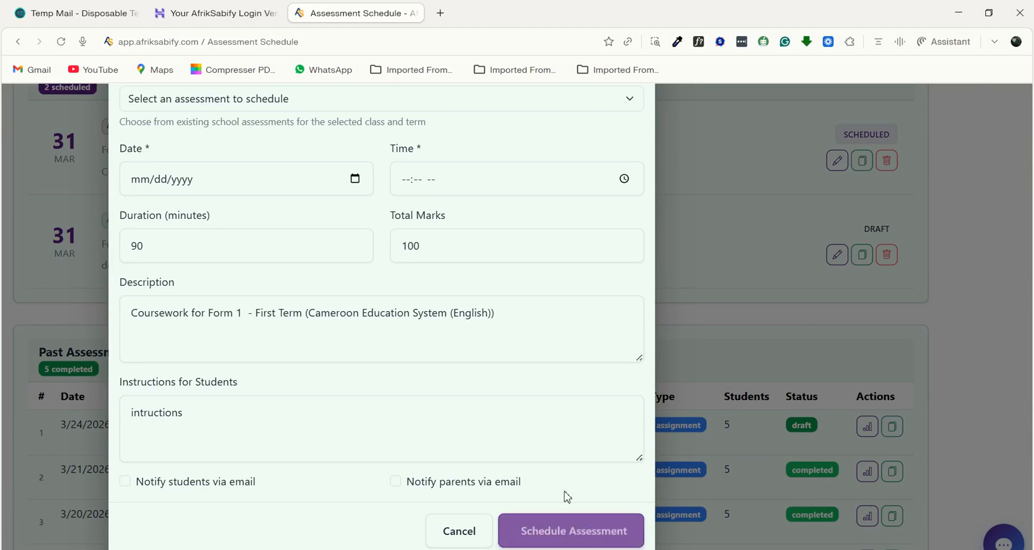
{"action": "scroll", "coordinate": [567, 431], "scroll_direction": "up", "scroll_amount": 2}
{"action": "scroll", "coordinate": [571, 265], "scroll_direction": "up", "scroll_amount": 3}
{"action": "left_click", "coordinate": [638, 125]}
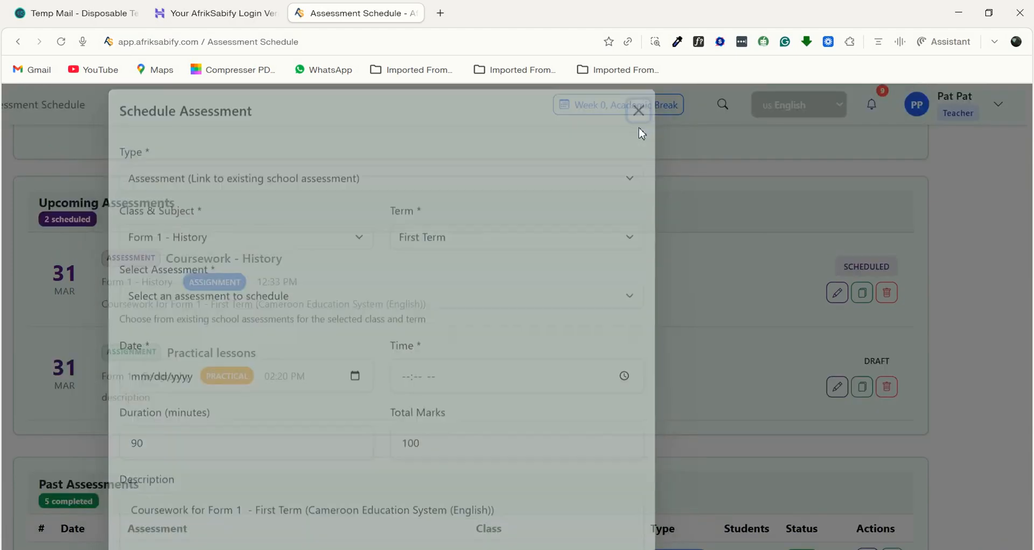
{"action": "scroll", "coordinate": [727, 400], "scroll_direction": "down", "scroll_amount": 2}
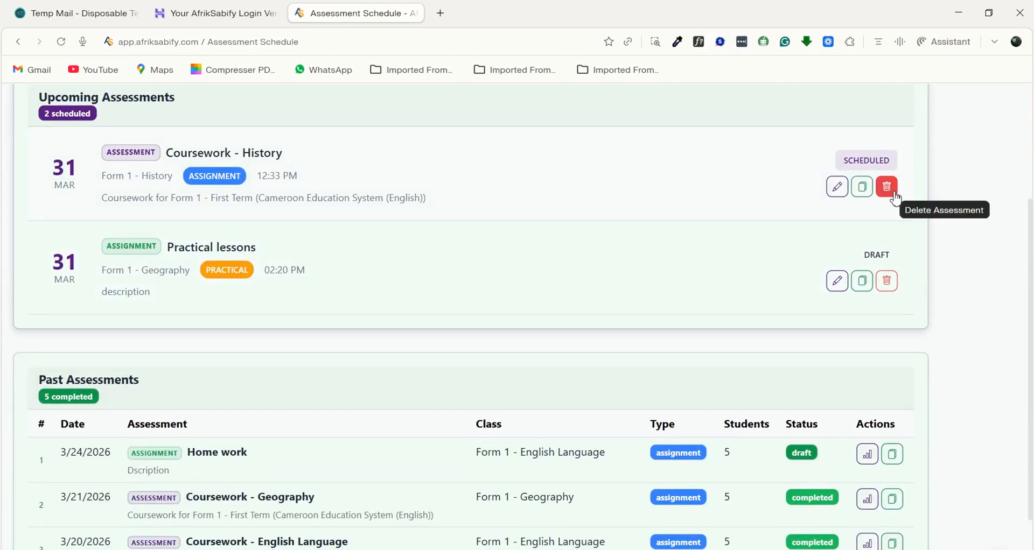
{"action": "scroll", "coordinate": [701, 391], "scroll_direction": "down", "scroll_amount": 3}
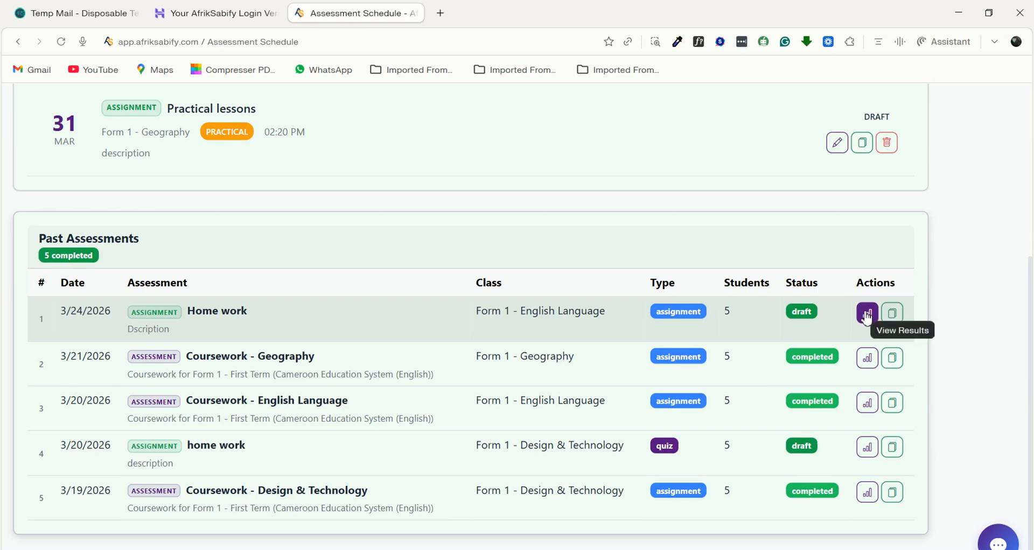
- Open the Grade Entry page and select the class Form 1 and the academic term First Term (2024/2025)
{"action": "scroll", "coordinate": [549, 372], "scroll_direction": "left", "scroll_amount": 5}
{"action": "scroll", "coordinate": [549, 372], "scroll_direction": "up", "scroll_amount": 4}
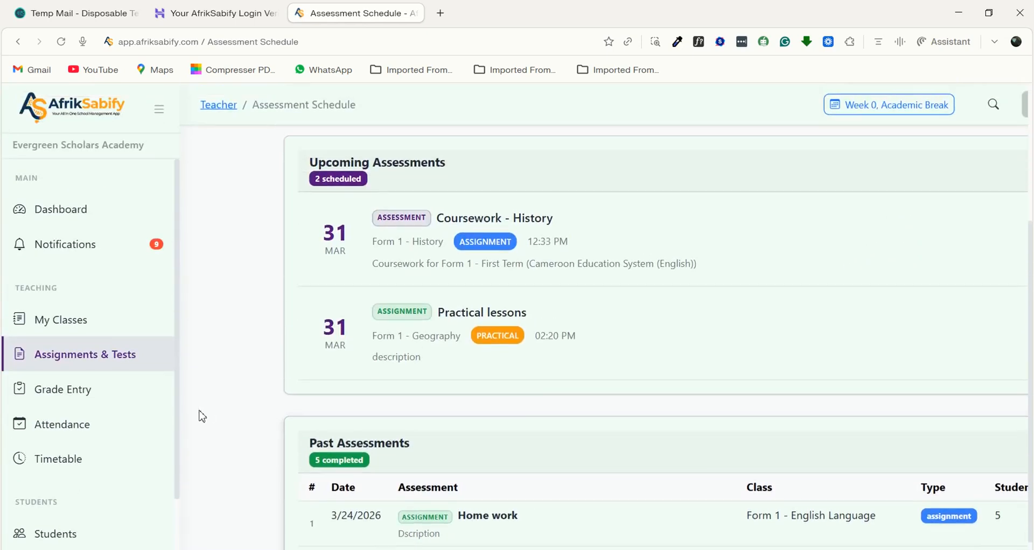
{"action": "left_click", "coordinate": [56, 393]}
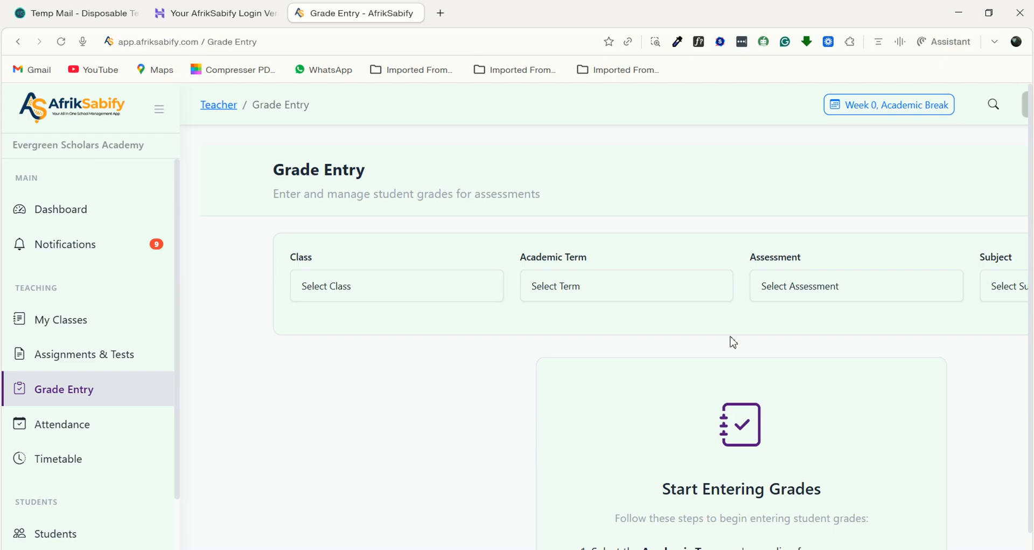
{"action": "left_click", "coordinate": [412, 305]}
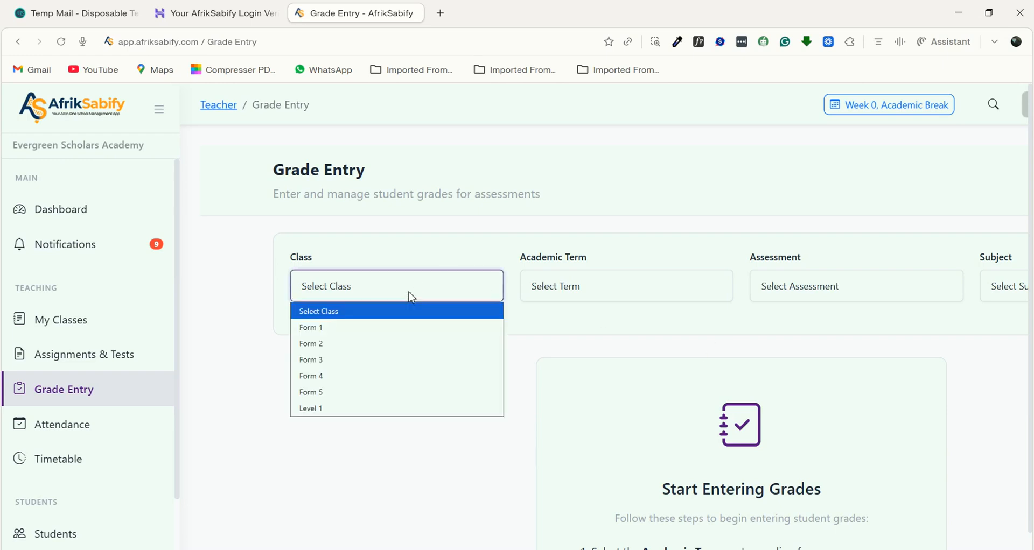
{"action": "left_click", "coordinate": [328, 329]}
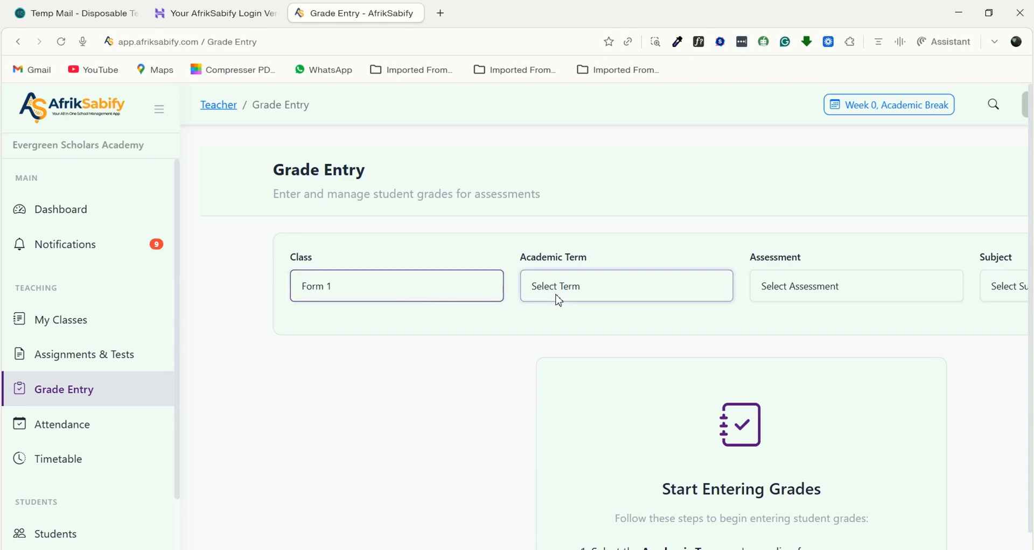
{"action": "left_click", "coordinate": [597, 299]}
{"action": "left_click", "coordinate": [563, 328]}
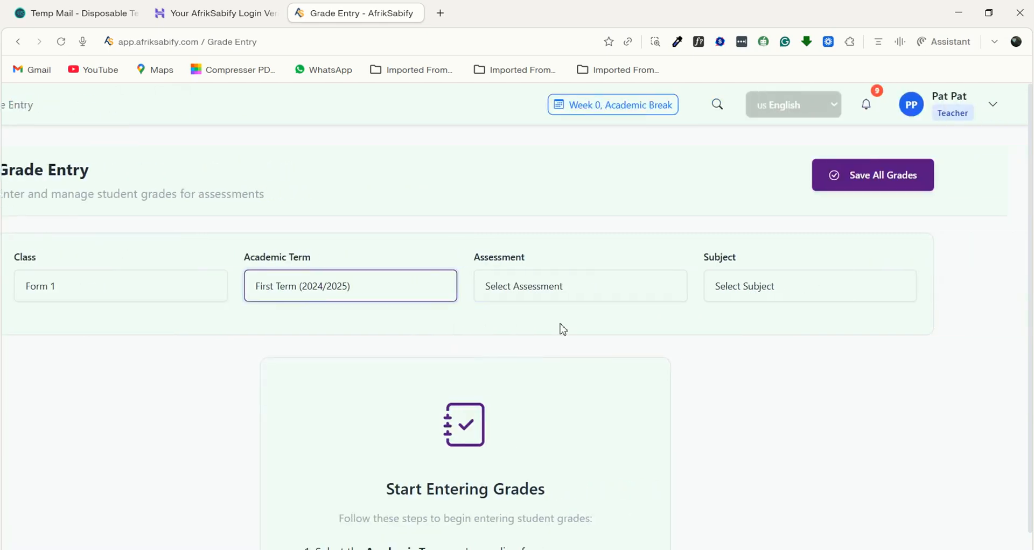
- Select the Coursework (60%) assessment and the subject Music (MUSIC) for grade entry
{"action": "left_click", "coordinate": [602, 289]}
{"action": "left_click", "coordinate": [512, 327]}
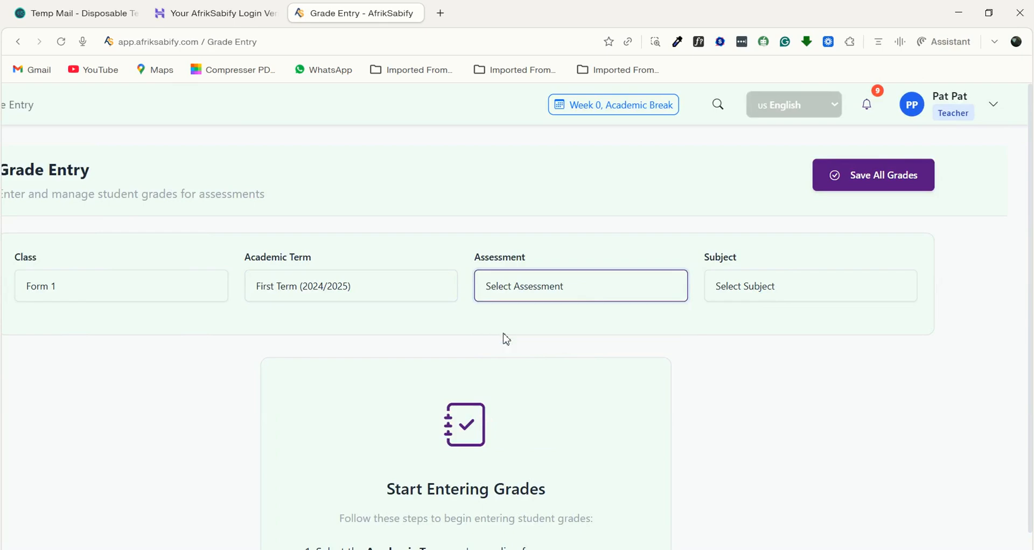
{"action": "left_click", "coordinate": [754, 289]}
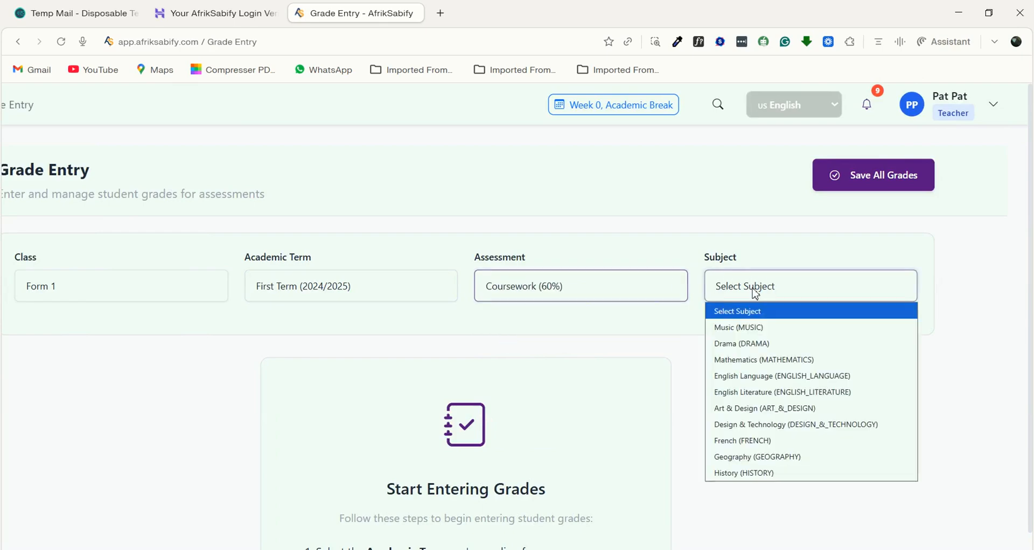
{"action": "left_click", "coordinate": [754, 327]}
- Examine the Form 1 Music coursework grade sheet, including its class details, student list and available entry tools
{"action": "scroll", "coordinate": [523, 418], "scroll_direction": "down", "scroll_amount": 3}
{"action": "scroll", "coordinate": [522, 418], "scroll_direction": "left", "scroll_amount": 3}
{"action": "scroll", "coordinate": [522, 418], "scroll_direction": "up", "scroll_amount": 1}
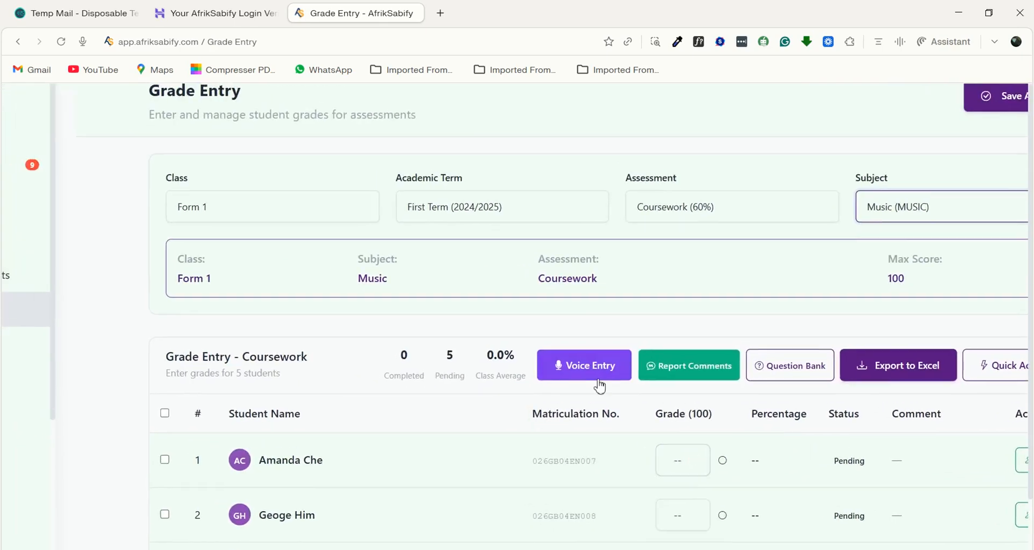
{"action": "scroll", "coordinate": [570, 425], "scroll_direction": "down", "scroll_amount": 3}
{"action": "scroll", "coordinate": [558, 387], "scroll_direction": "up", "scroll_amount": 1}
{"action": "scroll", "coordinate": [558, 387], "scroll_direction": "right", "scroll_amount": 3}
{"action": "scroll", "coordinate": [558, 387], "scroll_direction": "up", "scroll_amount": 1}
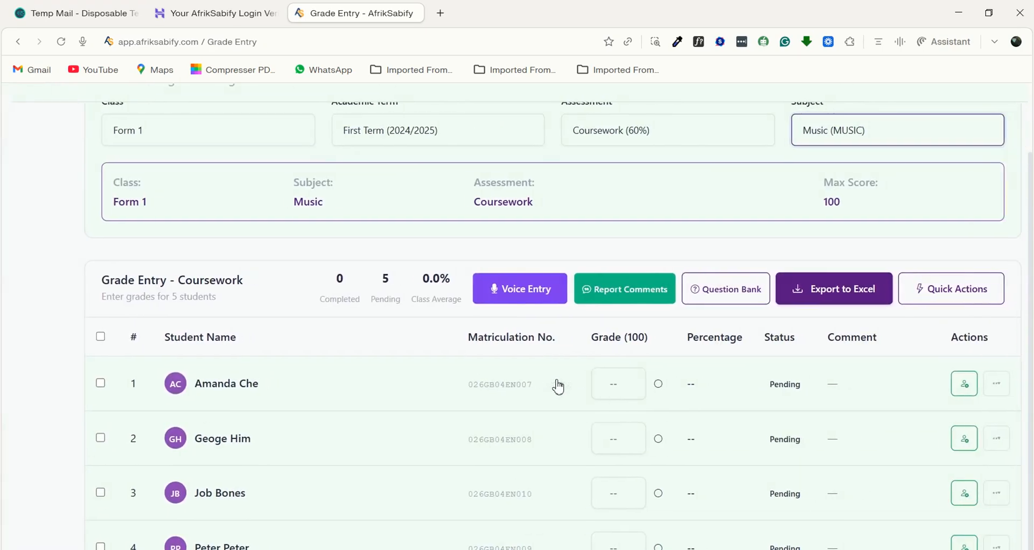
{"action": "scroll", "coordinate": [558, 387], "scroll_direction": "down", "scroll_amount": 2}
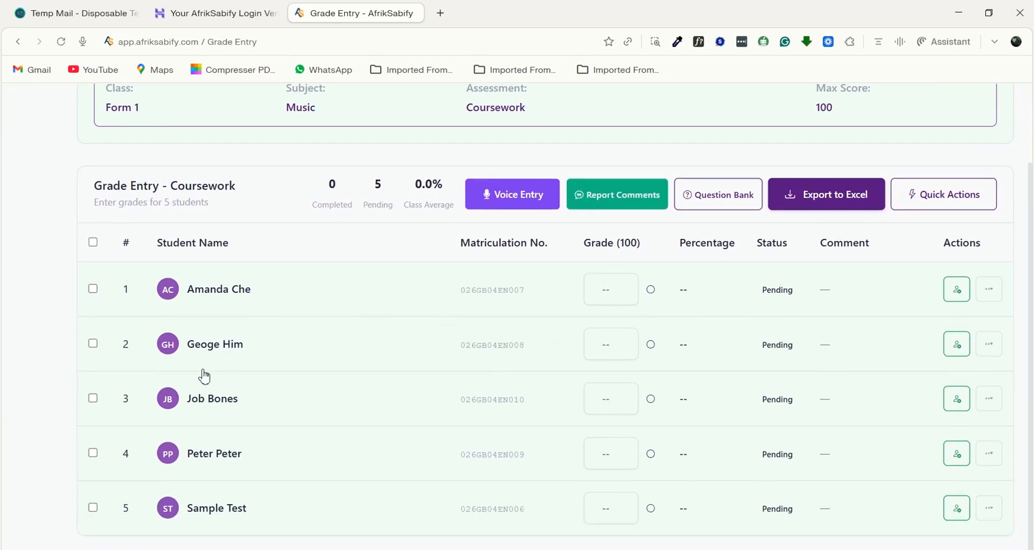
{"action": "scroll", "coordinate": [204, 376], "scroll_direction": "up", "scroll_amount": 3}
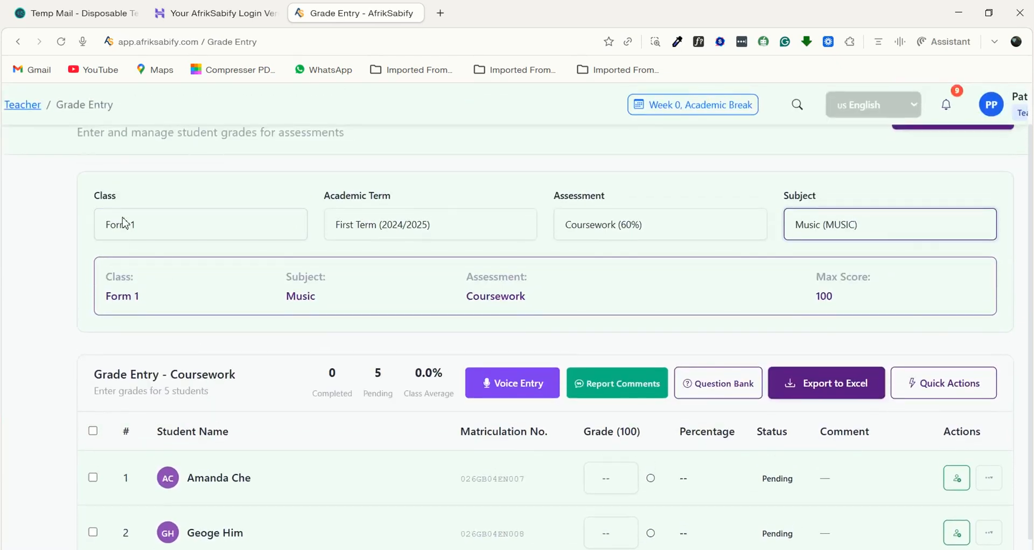
{"action": "scroll", "coordinate": [310, 326], "scroll_direction": "down", "scroll_amount": 3}
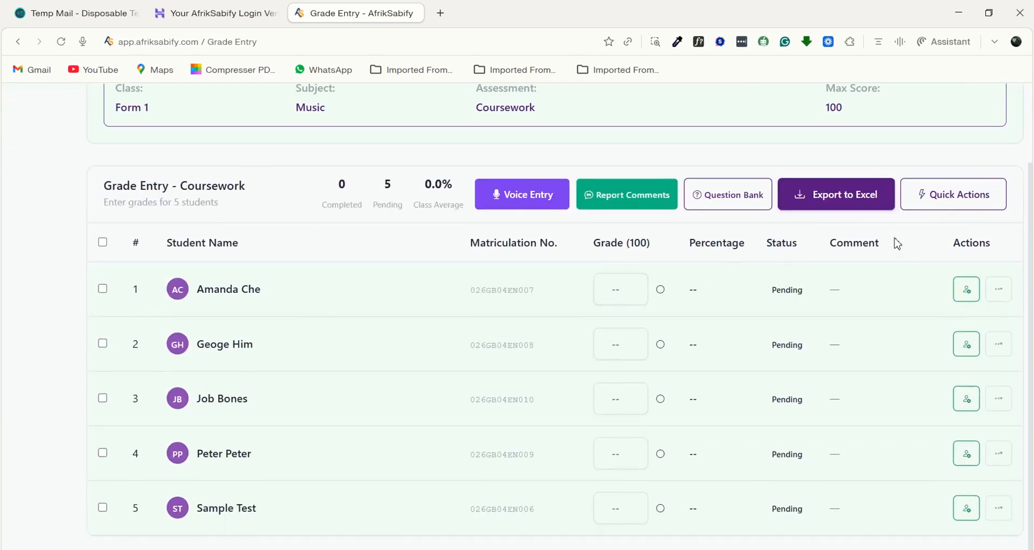
- Show the quick actions and apply a grade of 70 to the first two students in the list
{"action": "left_click", "coordinate": [938, 194]}
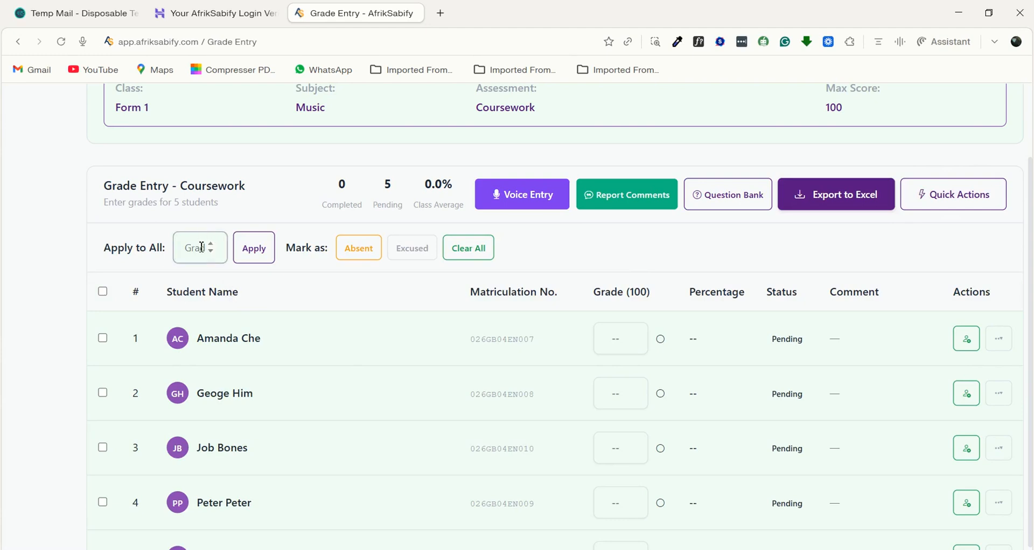
{"action": "scroll", "coordinate": [204, 362], "scroll_direction": "down", "scroll_amount": 1}
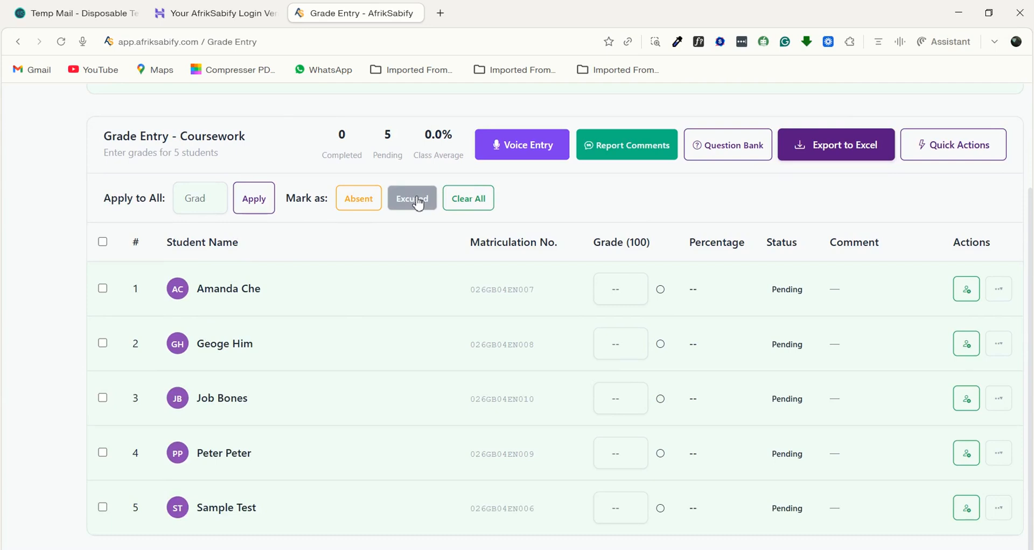
{"action": "left_click", "coordinate": [195, 205]}
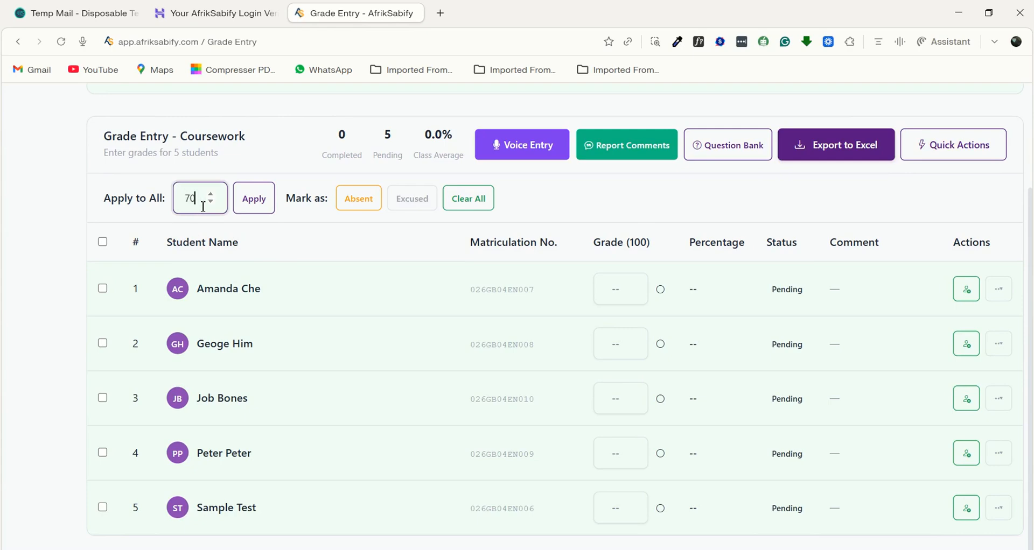
{"action": "left_click", "coordinate": [103, 288]}
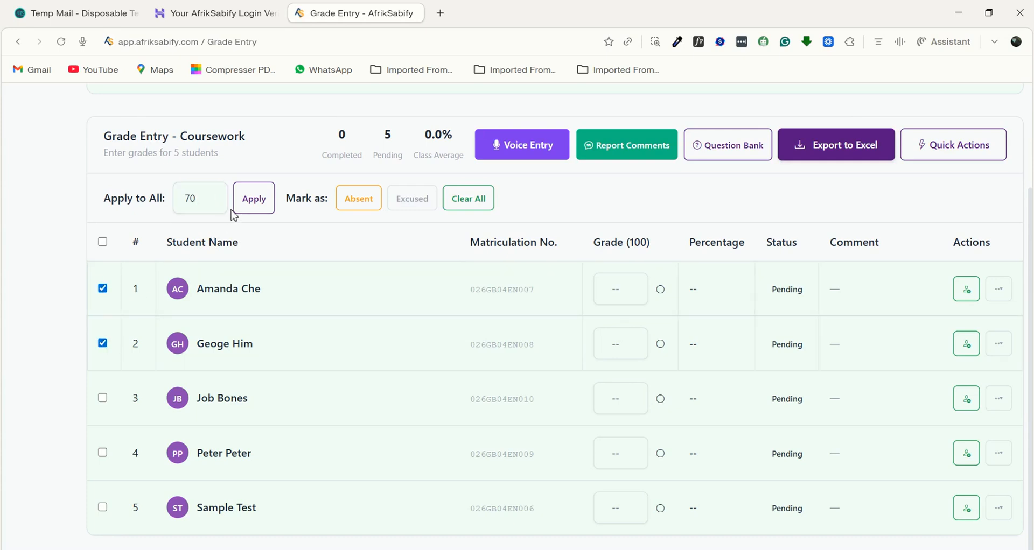
{"action": "left_click", "coordinate": [256, 205]}
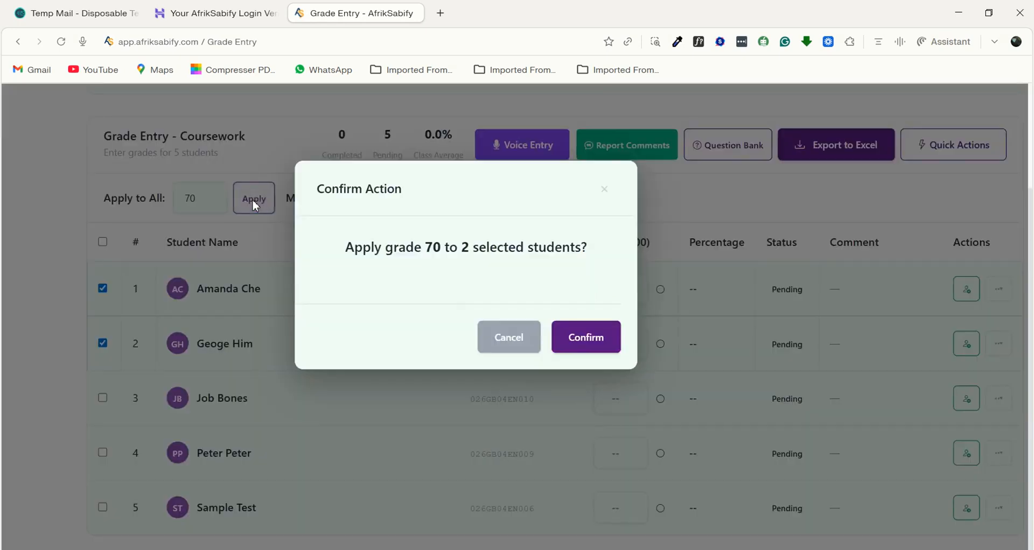
{"action": "left_click", "coordinate": [576, 337]}
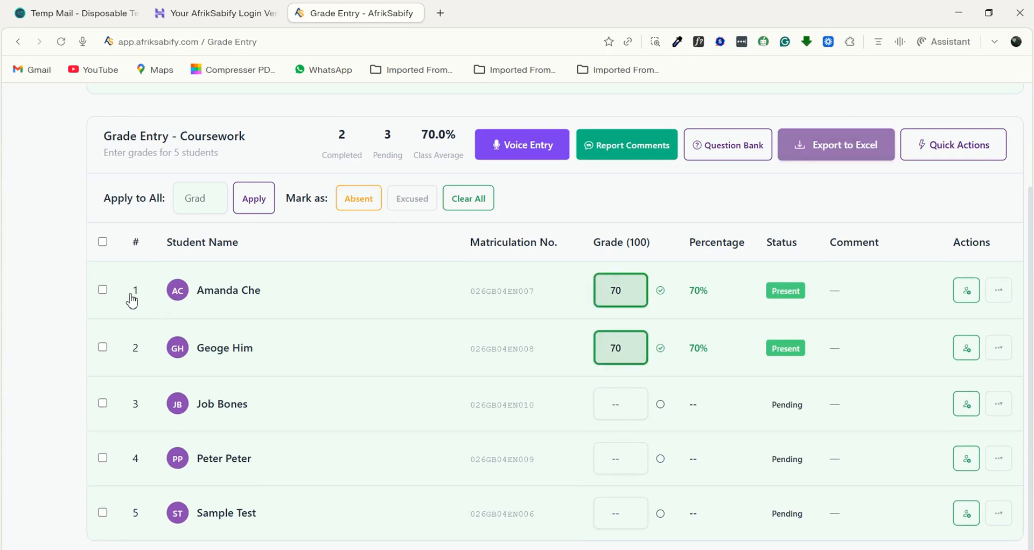
- Mark the third student as absent and the fourth student as excused
{"action": "left_click", "coordinate": [103, 404]}
{"action": "left_click", "coordinate": [357, 204]}
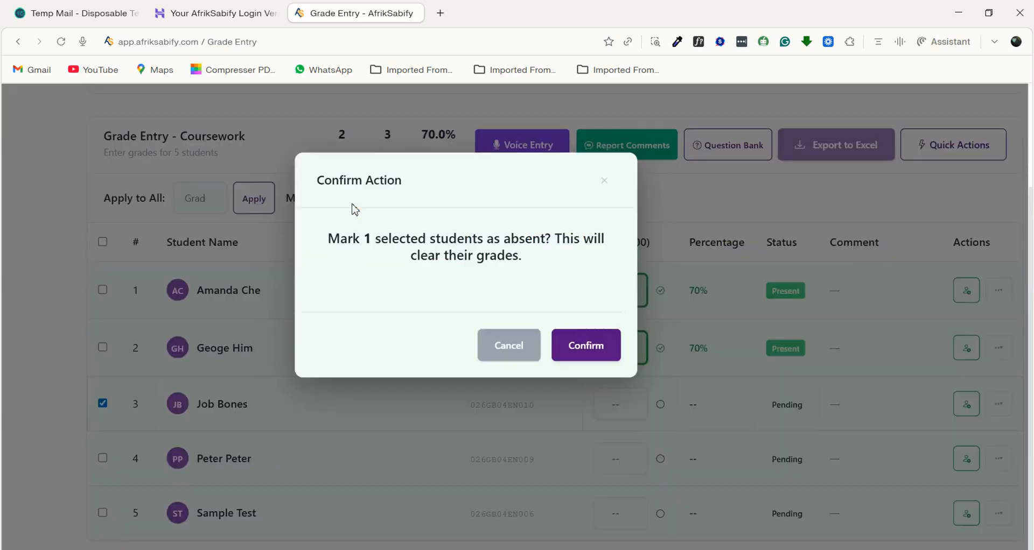
{"action": "left_click", "coordinate": [574, 351]}
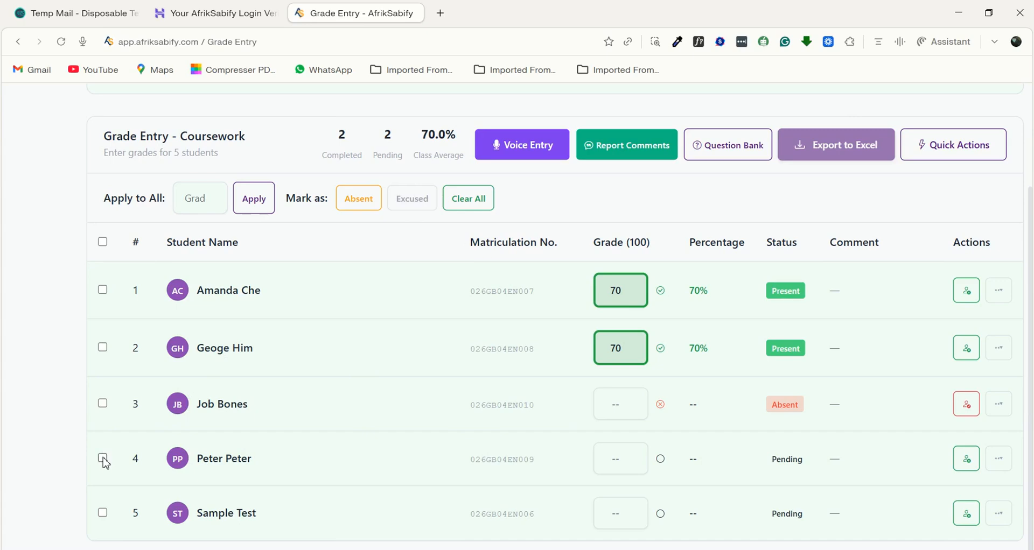
{"action": "left_click", "coordinate": [102, 459]}
{"action": "left_click", "coordinate": [411, 199]}
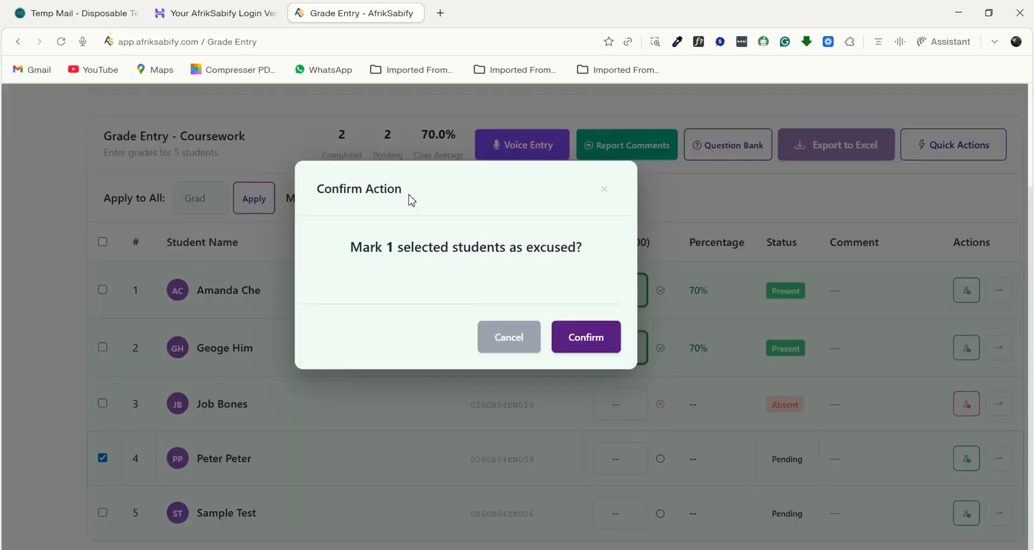
{"action": "left_click", "coordinate": [587, 337]}
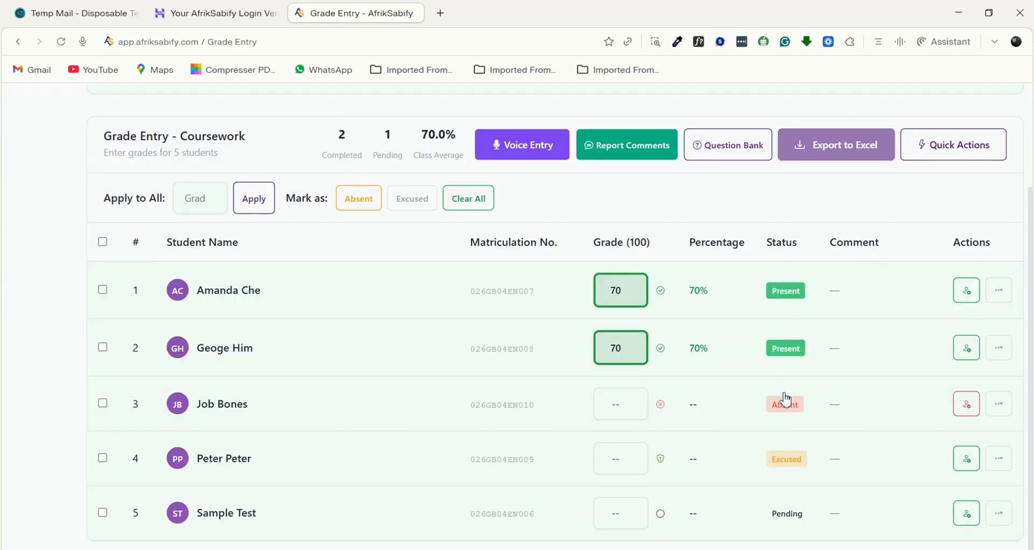
- Enter a grade of 60 for the fifth student in the list
{"action": "scroll", "coordinate": [780, 386], "scroll_direction": "right", "scroll_amount": 2}
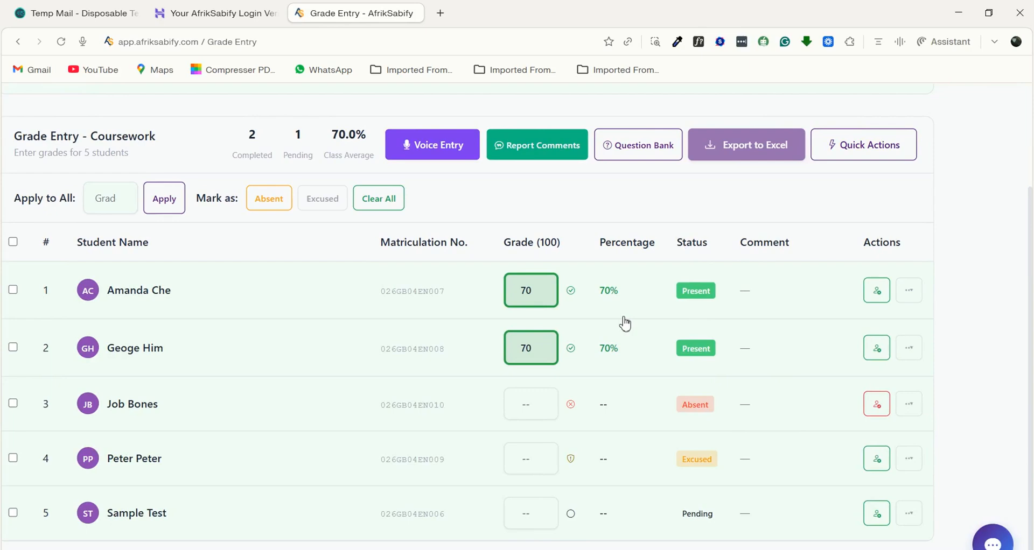
{"action": "scroll", "coordinate": [625, 323], "scroll_direction": "up", "scroll_amount": 1}
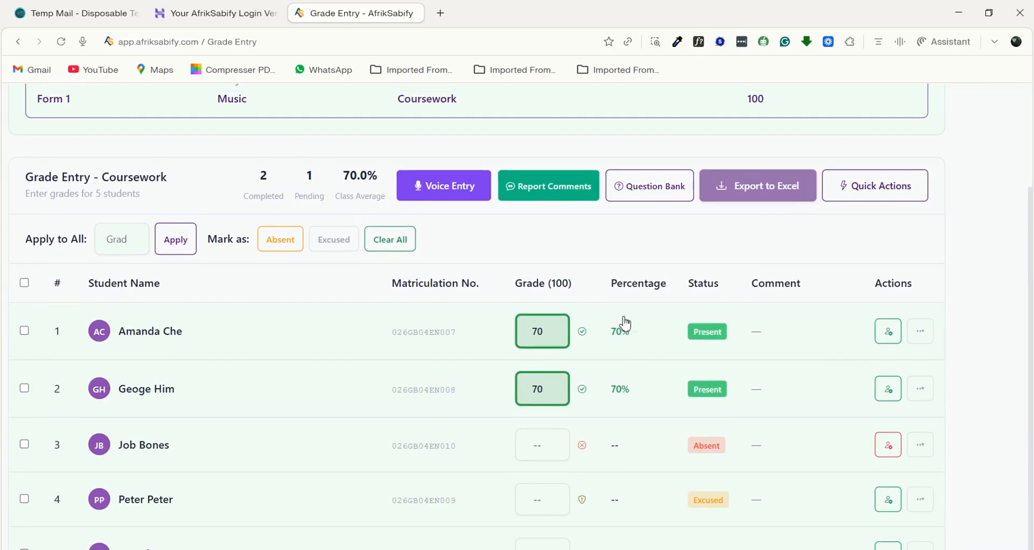
{"action": "scroll", "coordinate": [558, 454], "scroll_direction": "down", "scroll_amount": 1}
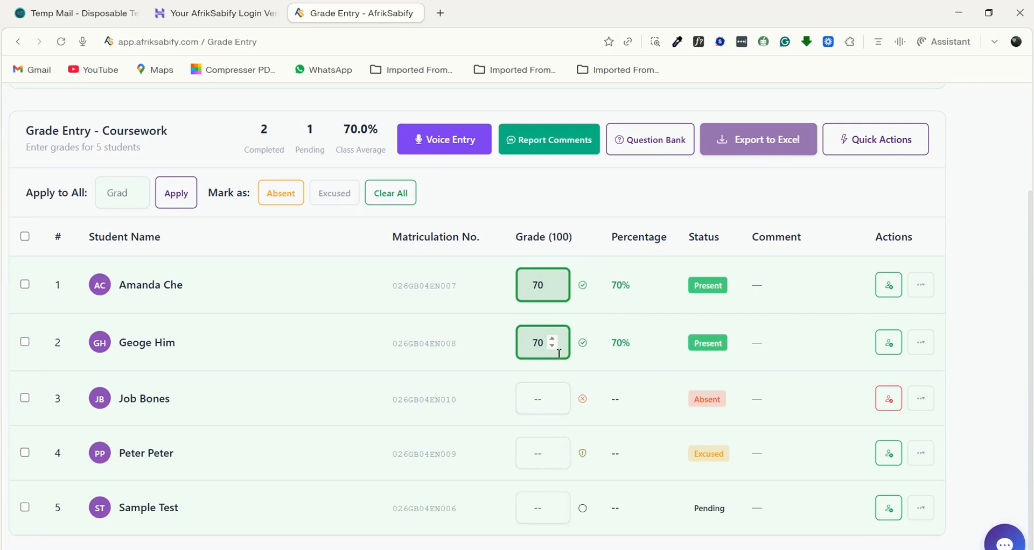
{"action": "left_click", "coordinate": [541, 506]}
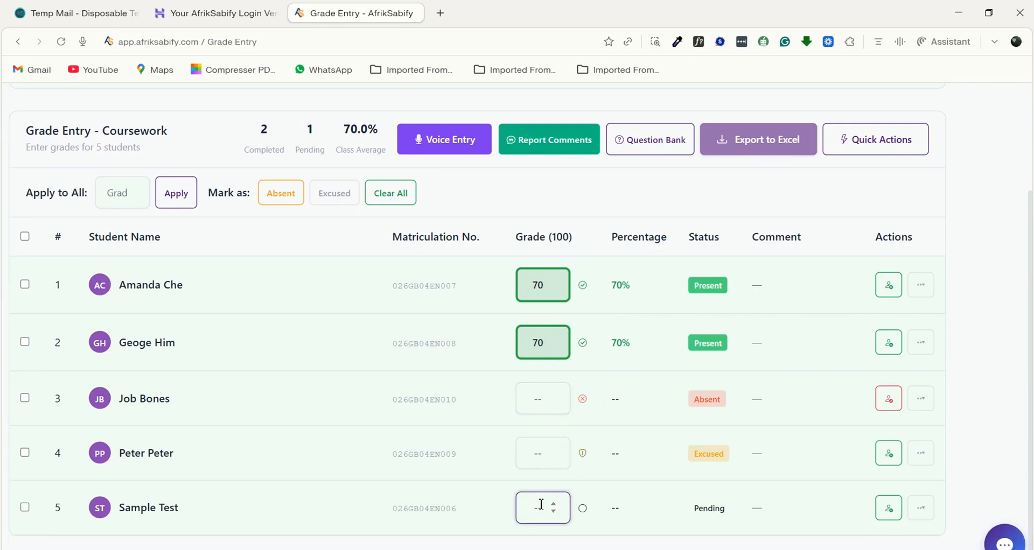
{"action": "type", "text": "60"}
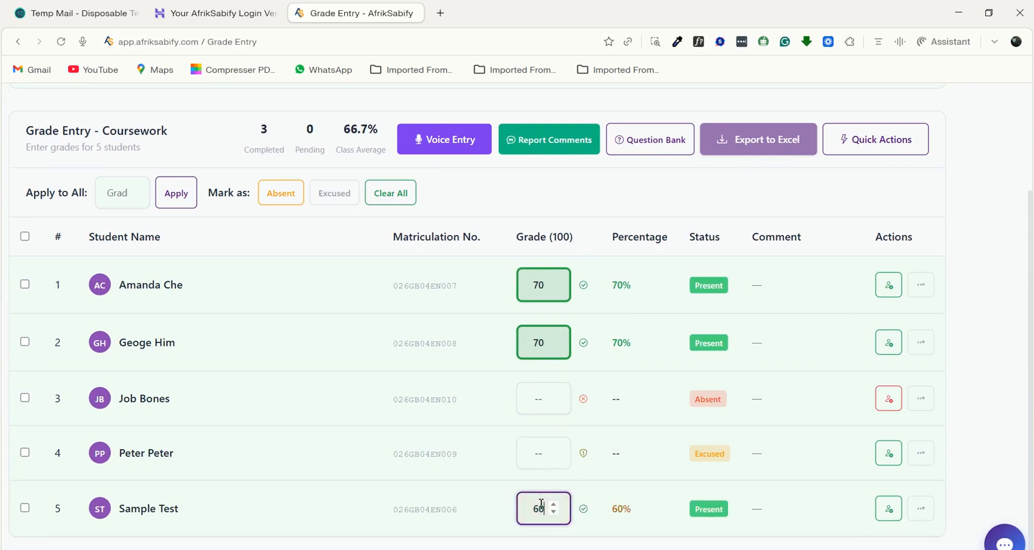
- Add and save the comment "hey am ok" for the first student
{"action": "scroll", "coordinate": [689, 410], "scroll_direction": "down", "scroll_amount": 1}
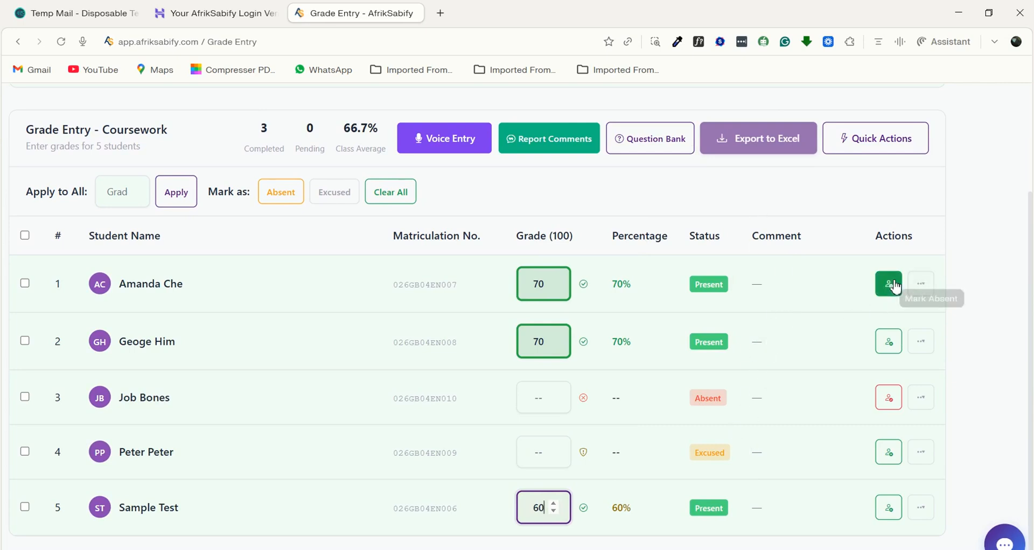
{"action": "left_click", "coordinate": [921, 289]}
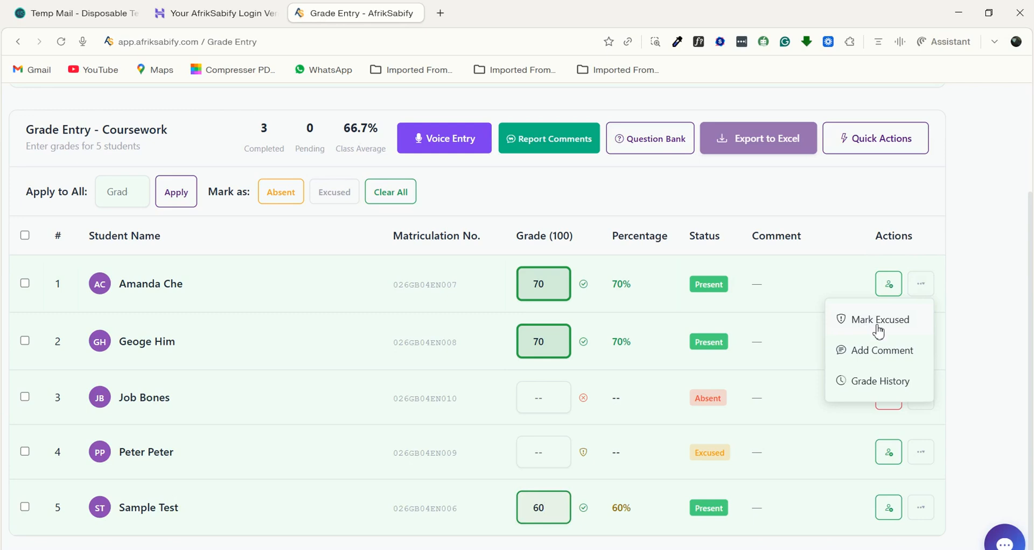
{"action": "left_click", "coordinate": [864, 351]}
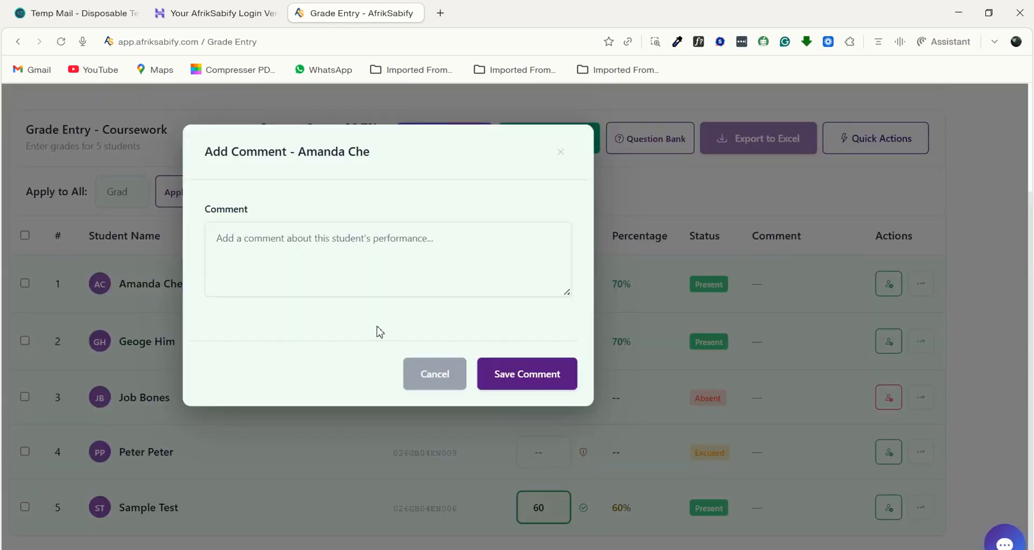
{"action": "left_click", "coordinate": [261, 265]}
{"action": "type", "text": "hey am ok"}
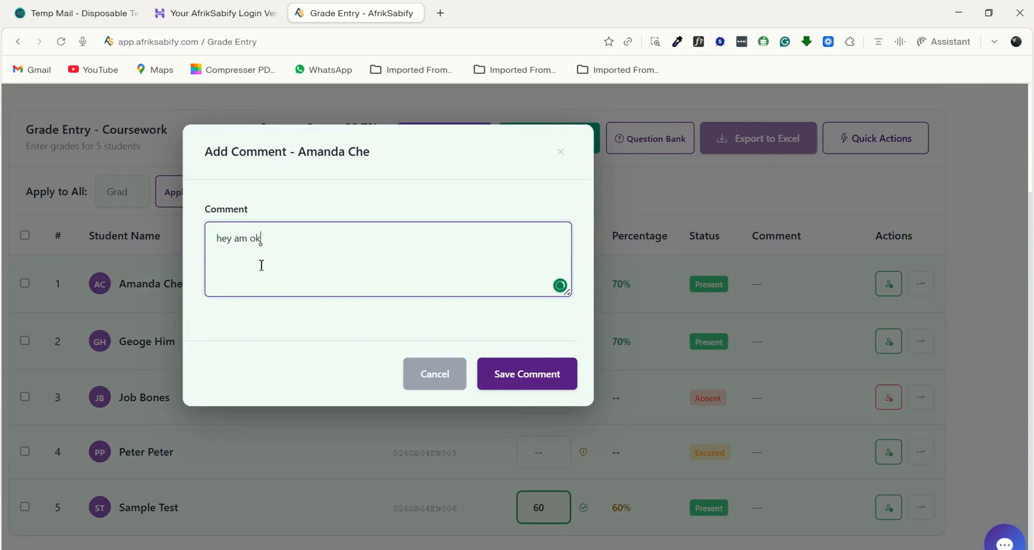
{"action": "left_click", "coordinate": [526, 376]}
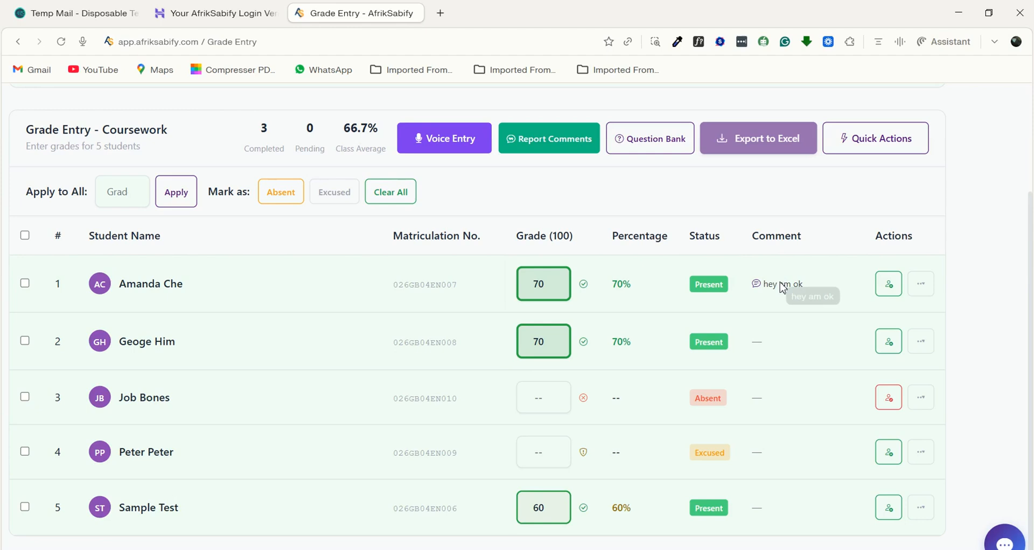
- Open the first student's grade history and review the recorded attempts
{"action": "left_click", "coordinate": [920, 285]}
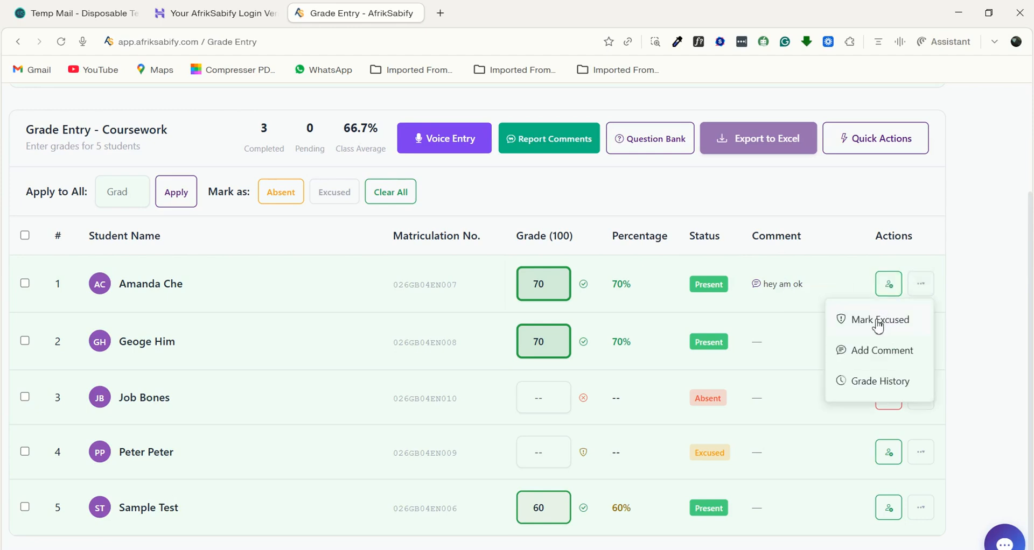
{"action": "scroll", "coordinate": [878, 377], "scroll_direction": "up", "scroll_amount": 1}
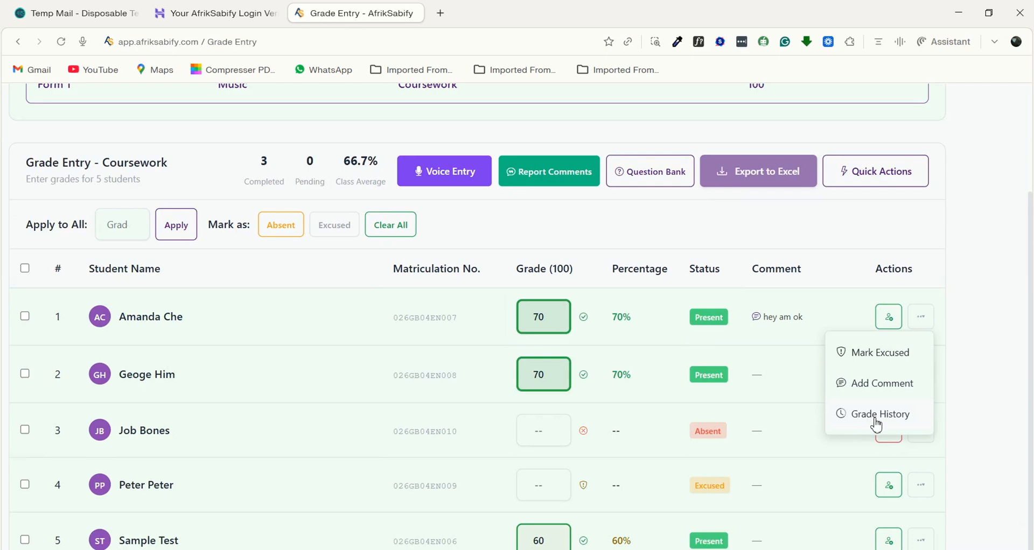
{"action": "left_click", "coordinate": [877, 423]}
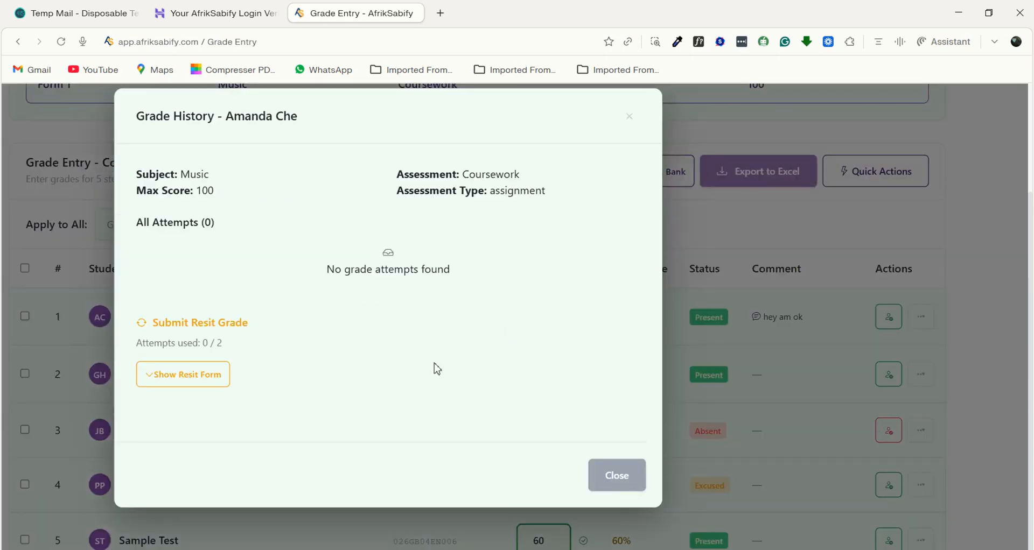
{"action": "scroll", "coordinate": [185, 359], "scroll_direction": "down", "scroll_amount": 2}
{"action": "scroll", "coordinate": [187, 364], "scroll_direction": "up", "scroll_amount": 1}
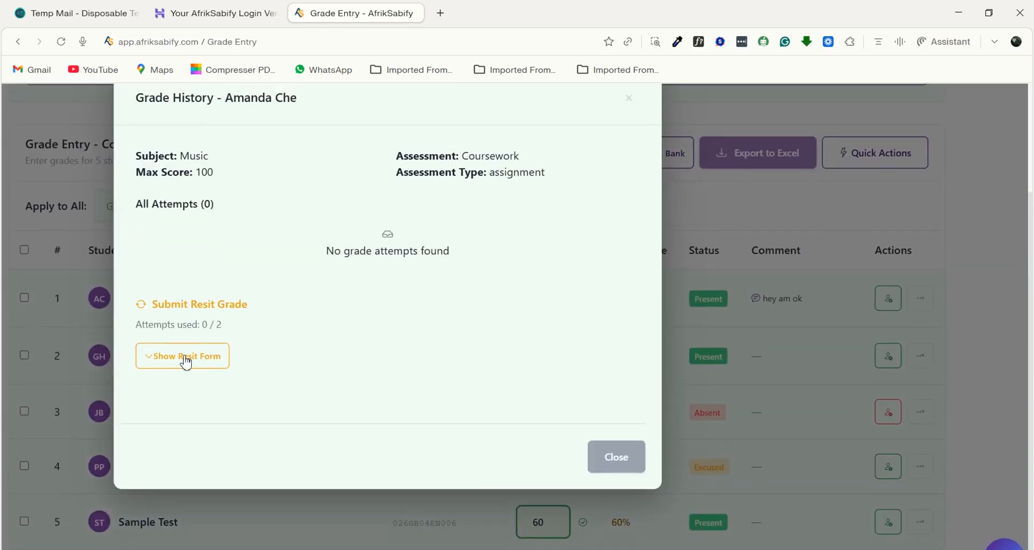
- In the first student's resit form, enter a raw score of 60 and choose Capped Best Score as the calculation method
{"action": "left_click", "coordinate": [176, 357]}
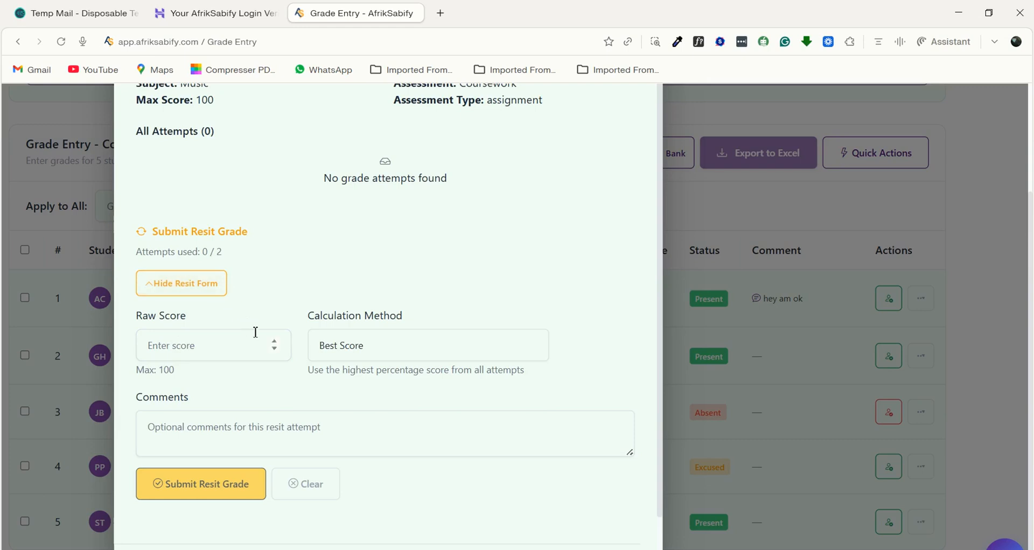
{"action": "left_click", "coordinate": [247, 350]}
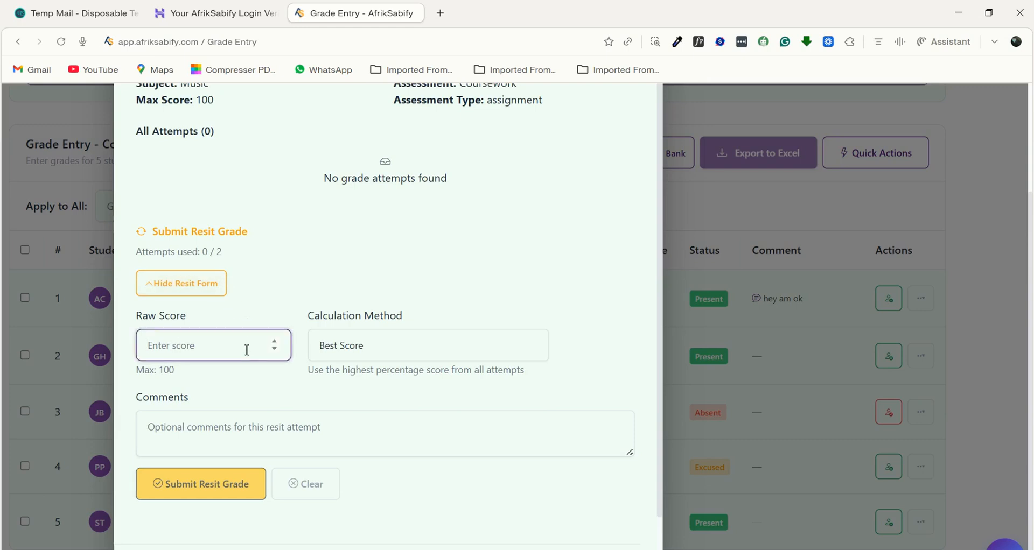
{"action": "type", "text": "60"}
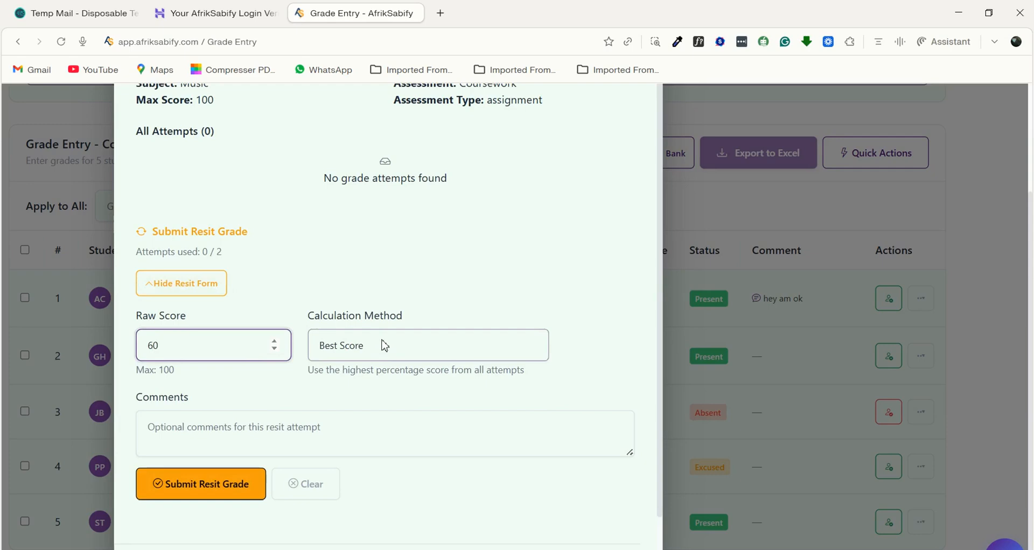
{"action": "left_click", "coordinate": [378, 354]}
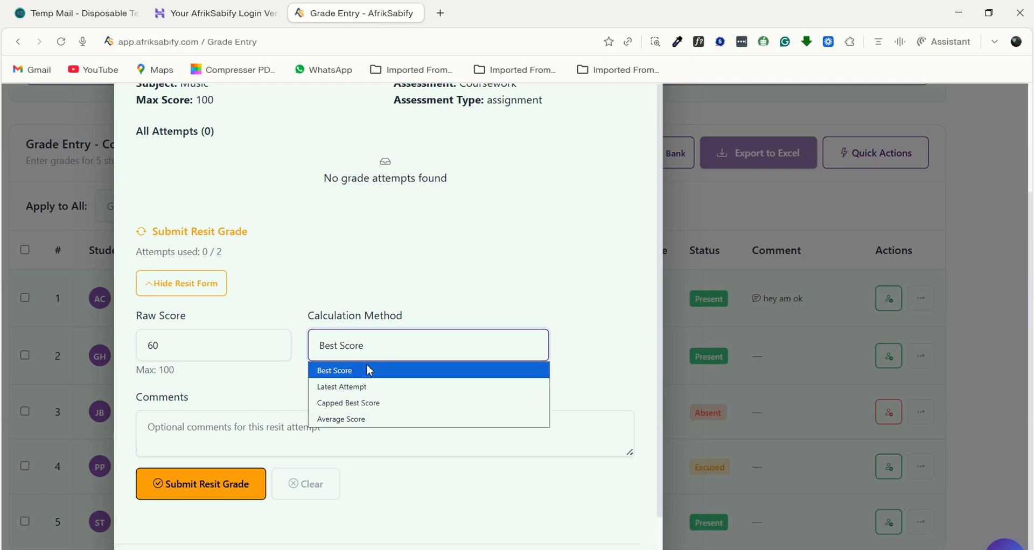
{"action": "left_click", "coordinate": [346, 396]}
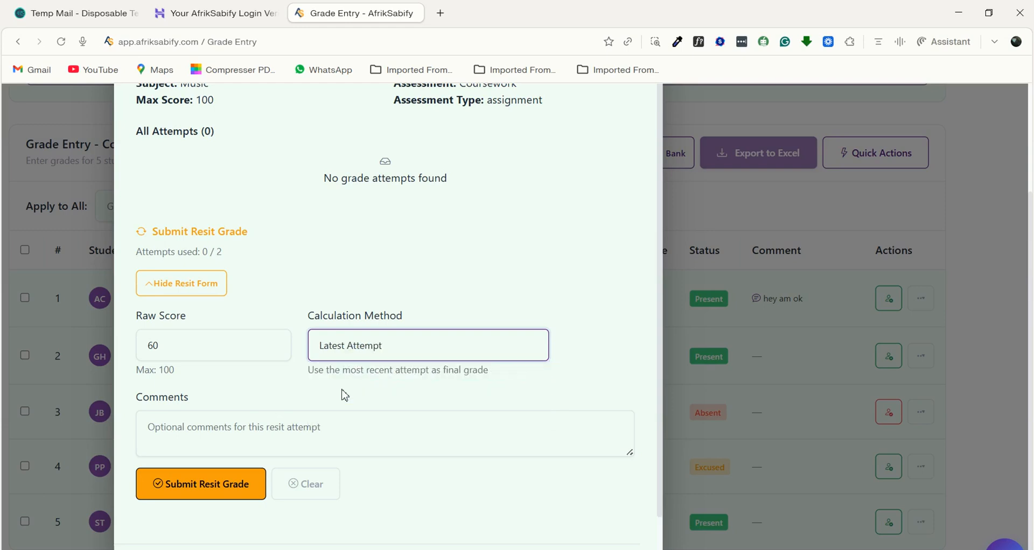
{"action": "left_click", "coordinate": [400, 353]}
{"action": "left_click", "coordinate": [359, 405]}
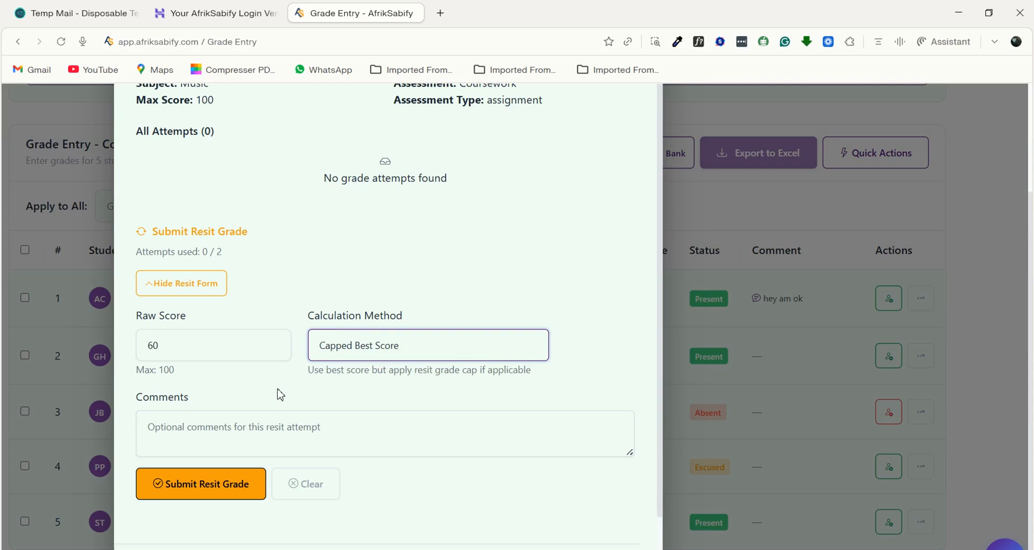
- Enter the comment "faire" for the first student's resit attempt
{"action": "left_click", "coordinate": [144, 431]}
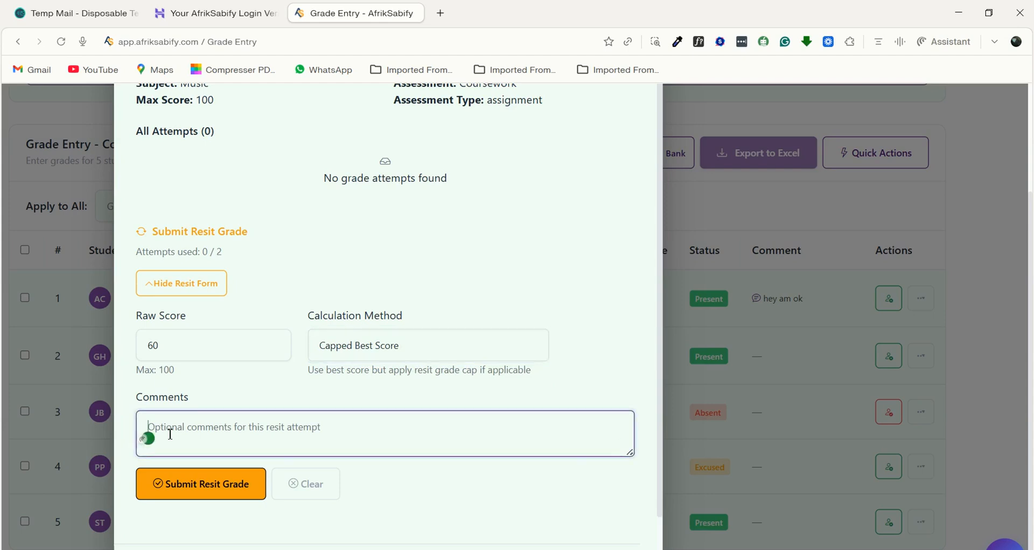
{"action": "type", "text": "fa"}
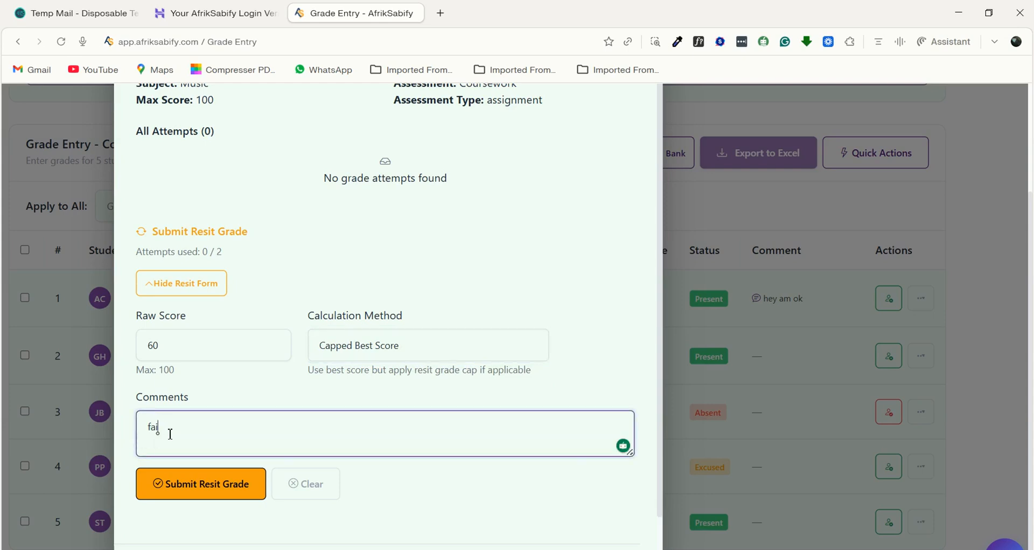
{"action": "type", "text": "ire"}
{"action": "scroll", "coordinate": [401, 283], "scroll_direction": "down", "scroll_amount": 2}
{"action": "scroll", "coordinate": [401, 283], "scroll_direction": "up", "scroll_amount": 4}
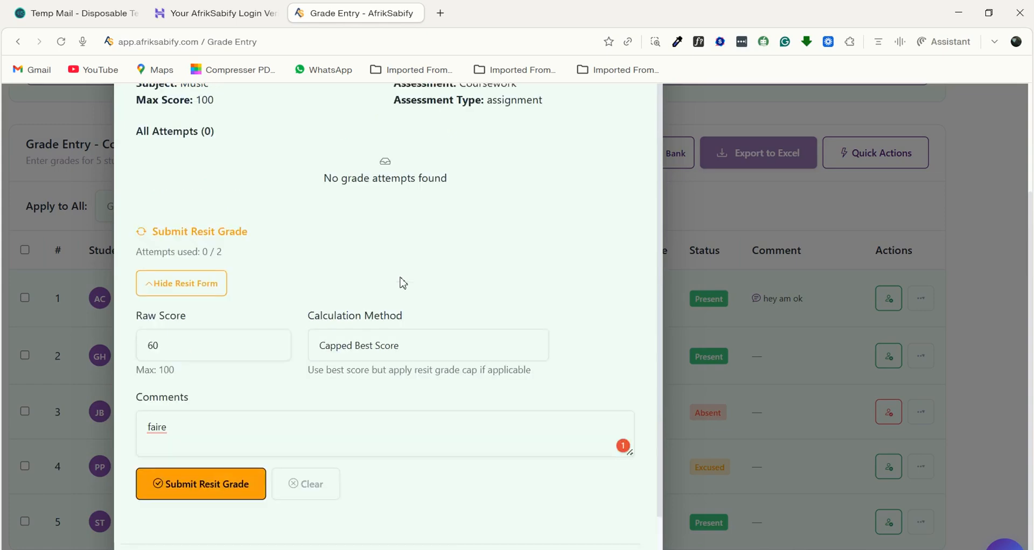
{"action": "scroll", "coordinate": [365, 329], "scroll_direction": "down", "scroll_amount": 3}
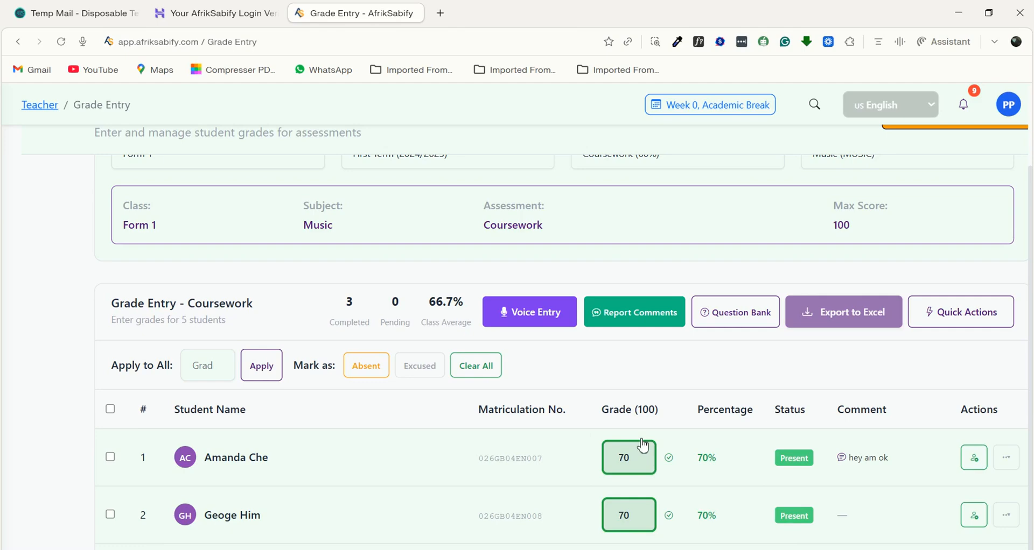
- Open the AI Question Bank, review its question set configuration options, and close it
{"action": "left_click", "coordinate": [739, 315]}
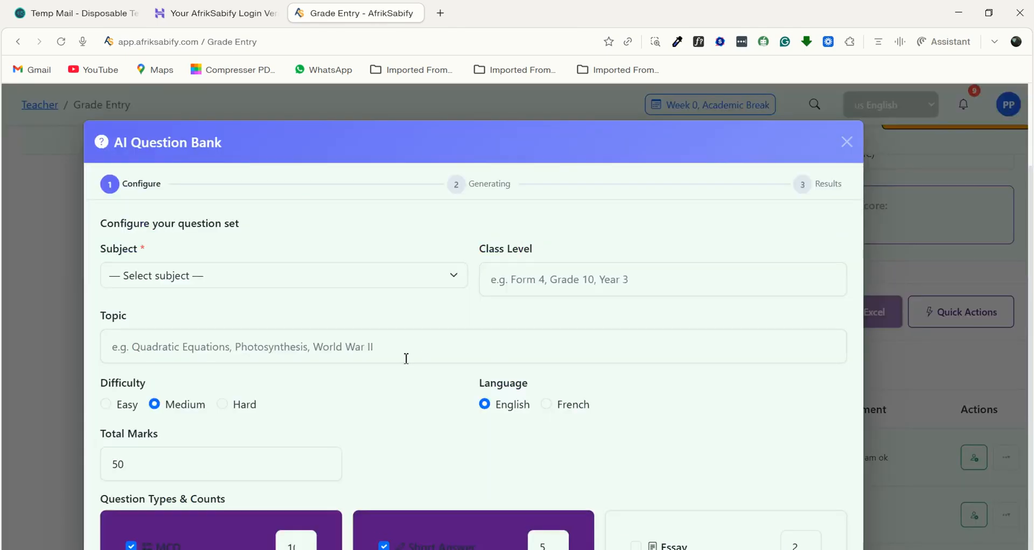
{"action": "scroll", "coordinate": [407, 359], "scroll_direction": "down", "scroll_amount": 2}
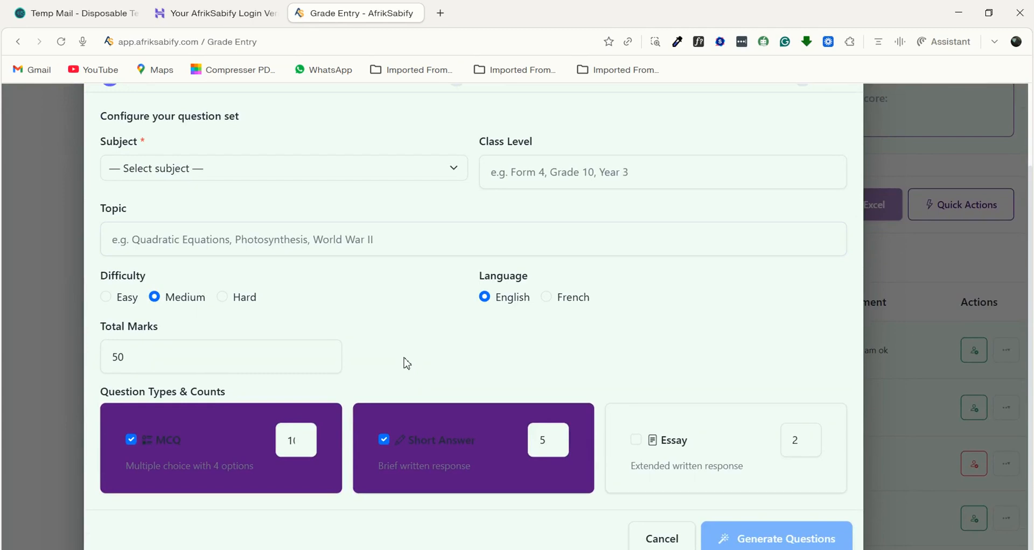
{"action": "scroll", "coordinate": [407, 364], "scroll_direction": "up", "scroll_amount": 2}
{"action": "scroll", "coordinate": [364, 447], "scroll_direction": "down", "scroll_amount": 2}
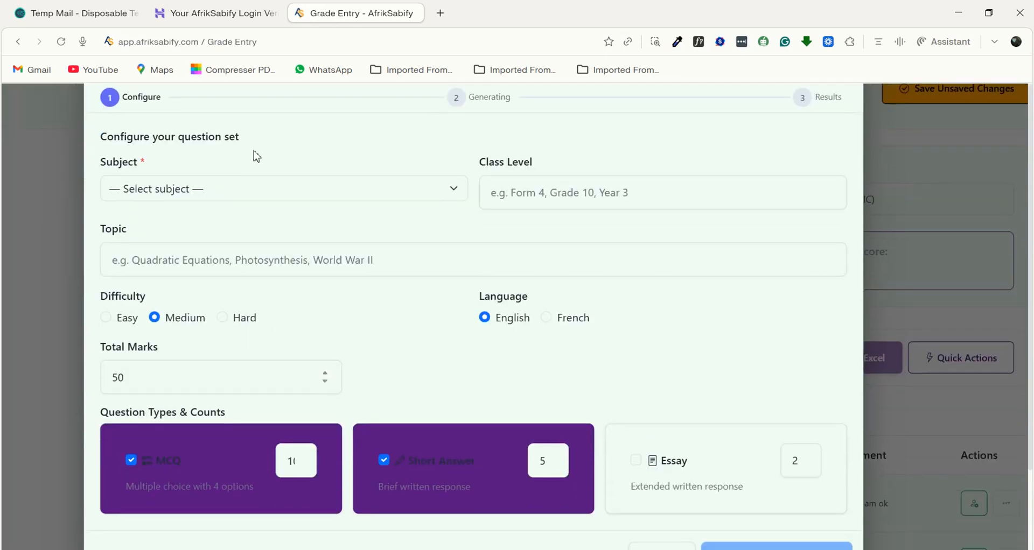
{"action": "scroll", "coordinate": [400, 380], "scroll_direction": "down", "scroll_amount": 1}
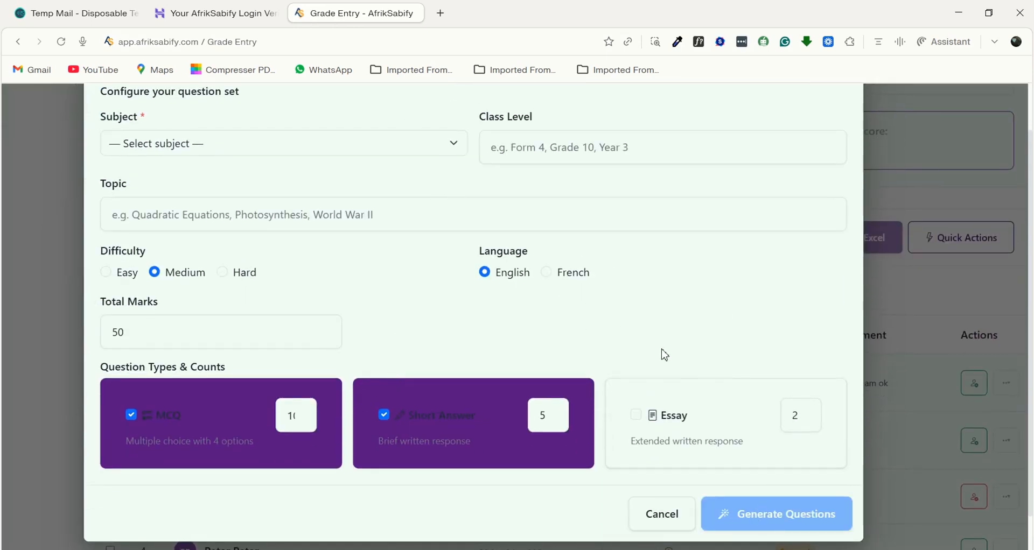
{"action": "scroll", "coordinate": [664, 355], "scroll_direction": "up", "scroll_amount": 3}
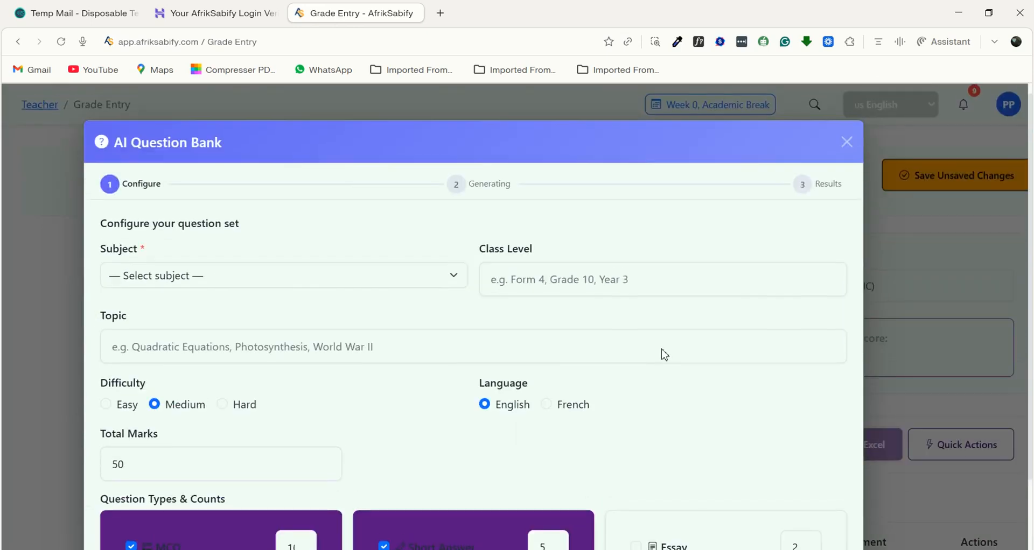
{"action": "left_click", "coordinate": [847, 143]}
- Start AI report comments and load the students of Form 1 for First Term
{"action": "scroll", "coordinate": [662, 393], "scroll_direction": "down", "scroll_amount": 1}
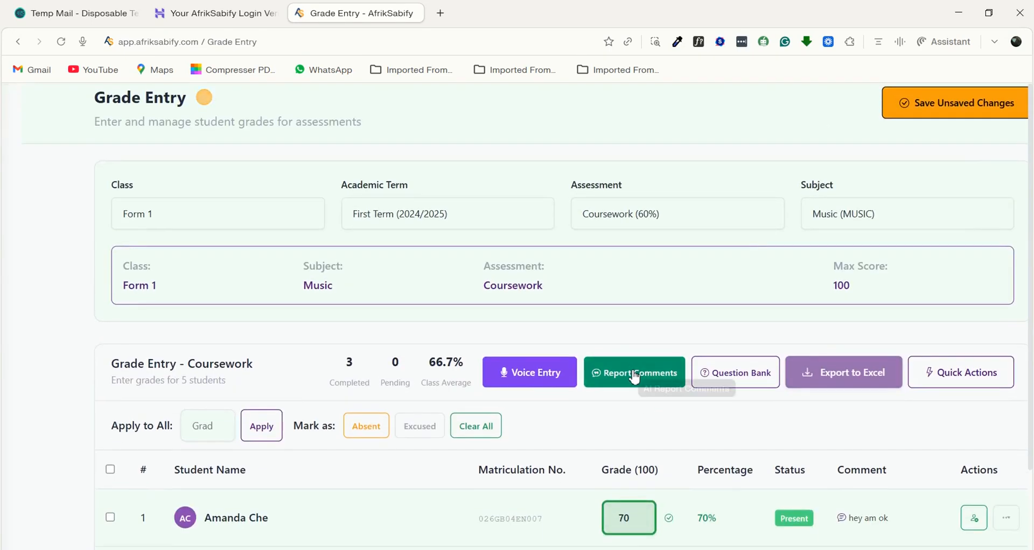
{"action": "left_click", "coordinate": [634, 375]}
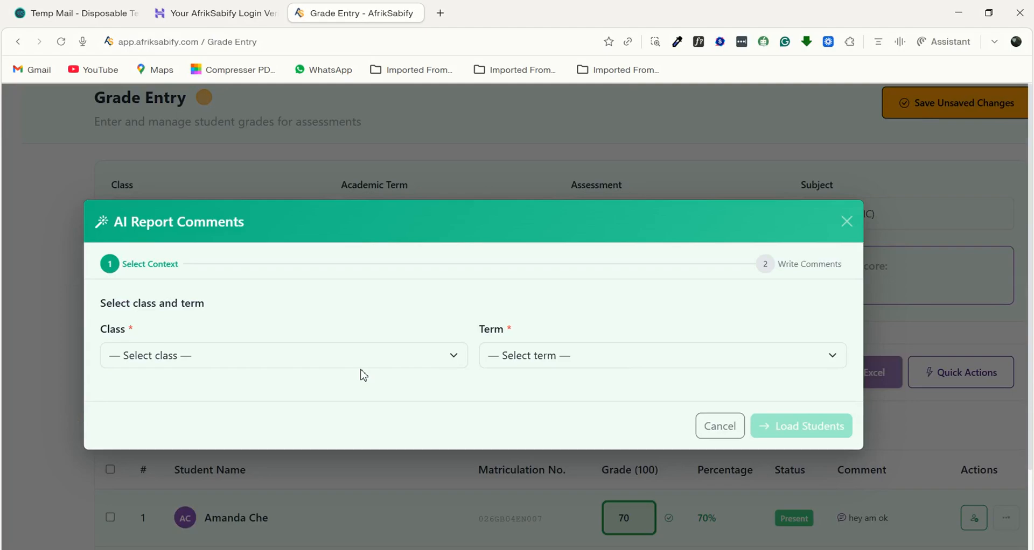
{"action": "left_click", "coordinate": [355, 358]}
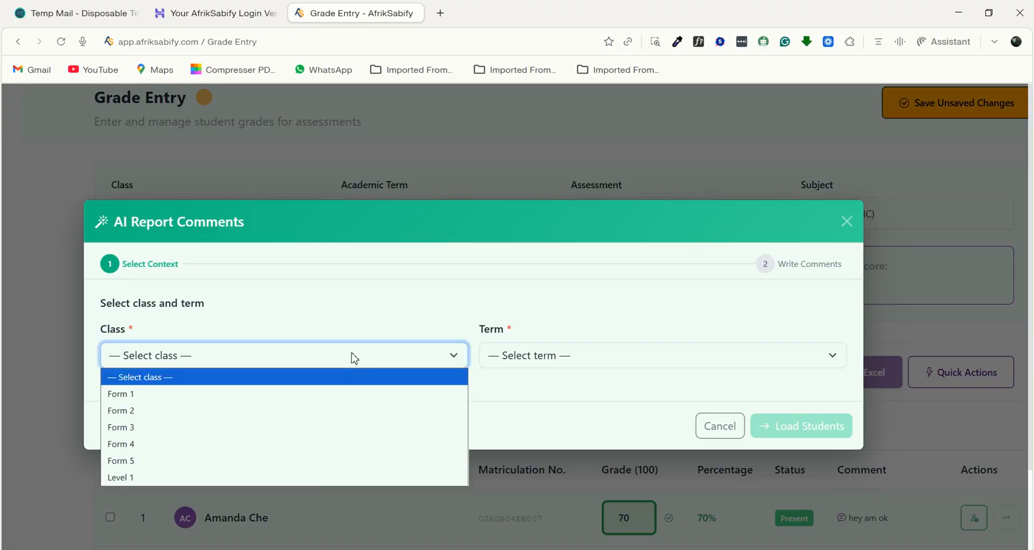
{"action": "left_click", "coordinate": [135, 397]}
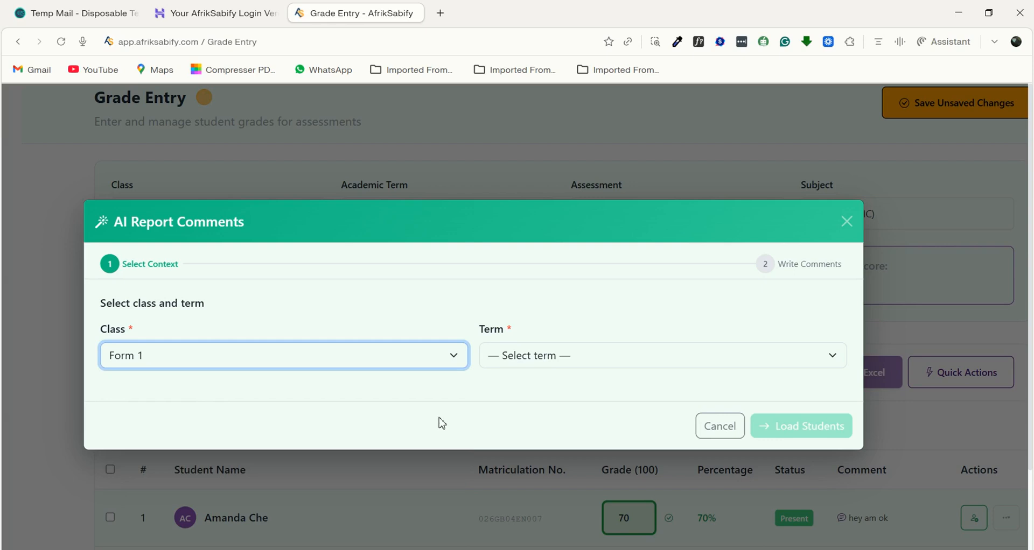
{"action": "left_click", "coordinate": [523, 355]}
{"action": "left_click", "coordinate": [496, 396]}
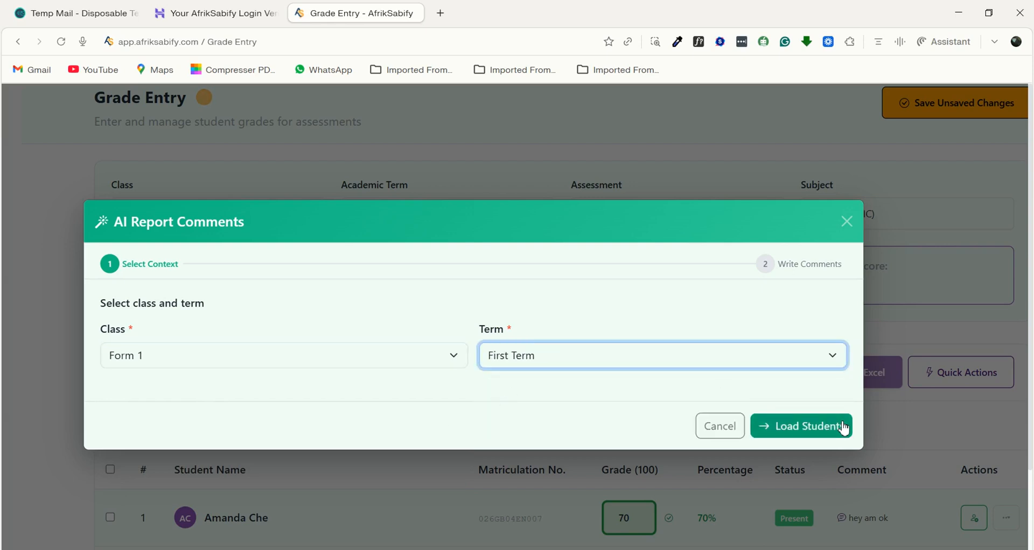
{"action": "left_click", "coordinate": [805, 427]}
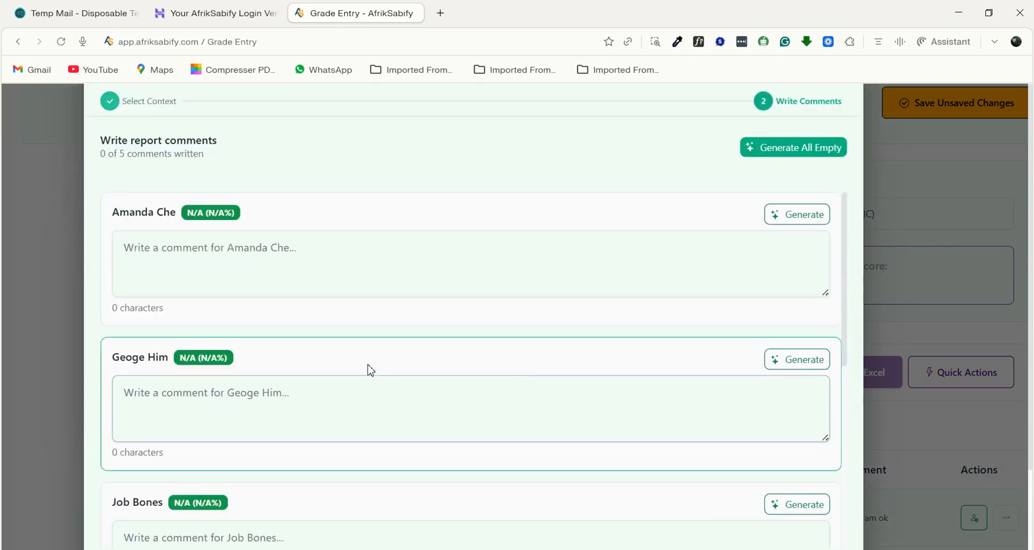
- Write the report comment "xjkshhahf" for the first student
{"action": "scroll", "coordinate": [367, 365], "scroll_direction": "up", "scroll_amount": 1}
{"action": "left_click", "coordinate": [206, 307]}
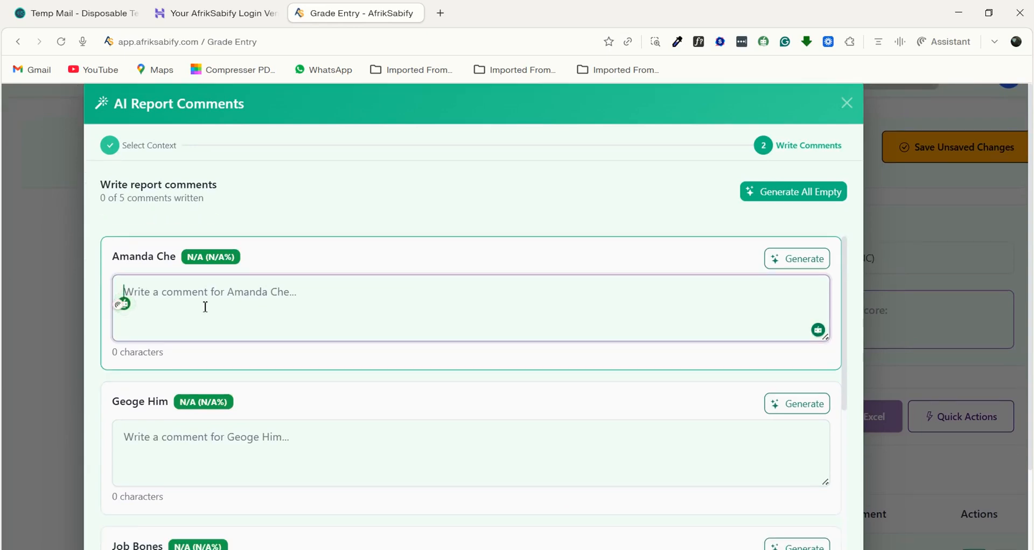
{"action": "type", "text": "xjkshhahf"}
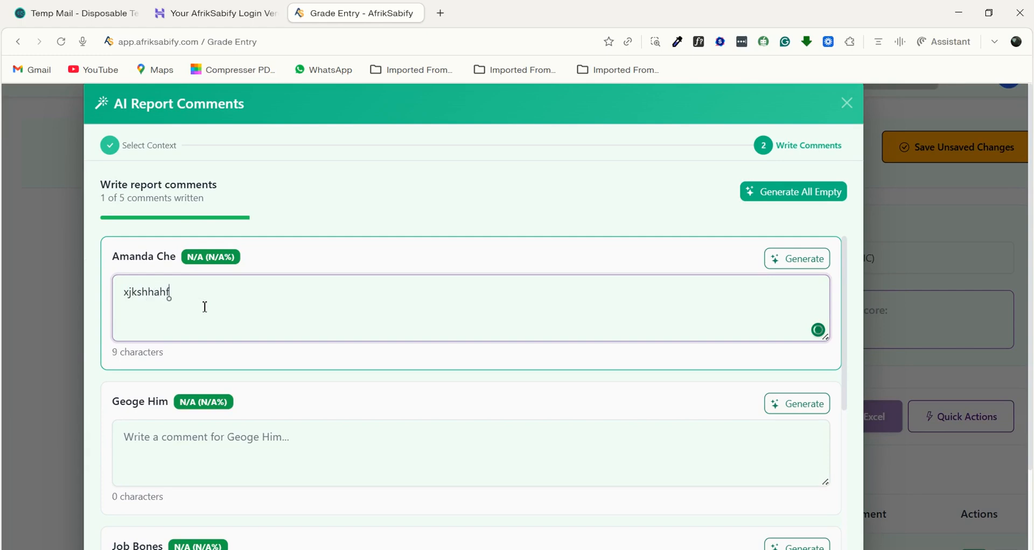
{"action": "scroll", "coordinate": [210, 296], "scroll_direction": "down", "scroll_amount": 1}
{"action": "scroll", "coordinate": [212, 416], "scroll_direction": "up", "scroll_amount": 1}
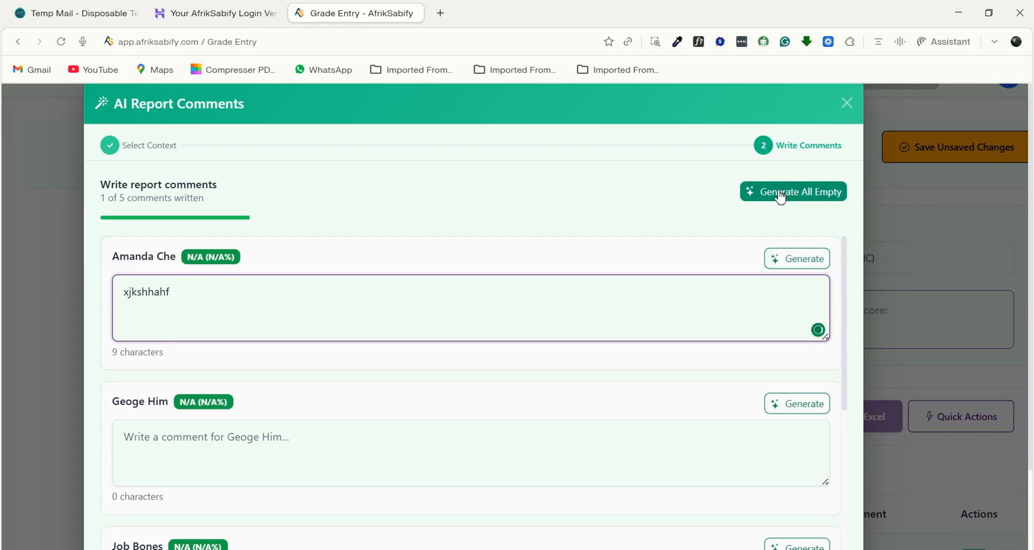
- Generate AI comments for all students whose report comment is empty, and submit all the comments
{"action": "scroll", "coordinate": [598, 326], "scroll_direction": "down", "scroll_amount": 6}
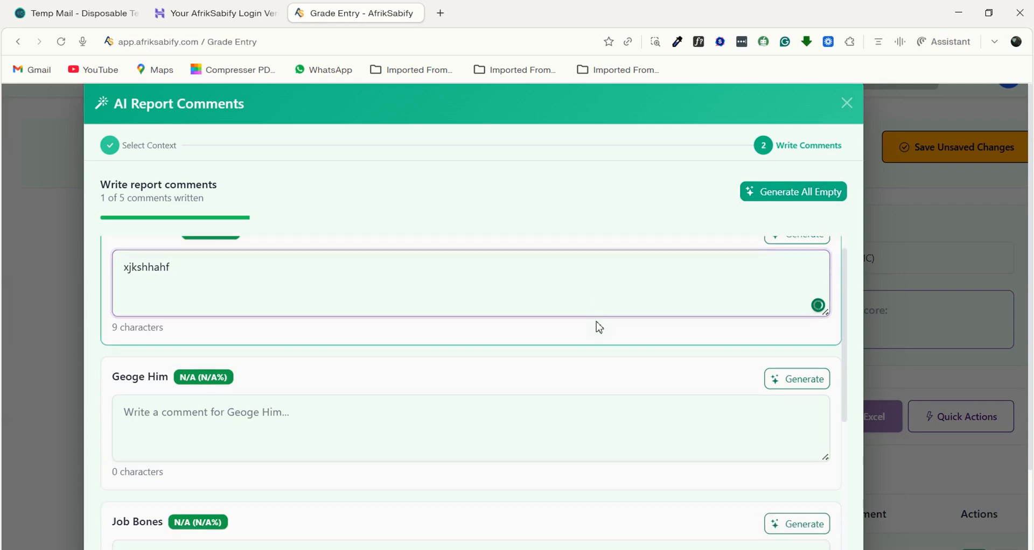
{"action": "scroll", "coordinate": [598, 326], "scroll_direction": "up", "scroll_amount": 2}
{"action": "left_click", "coordinate": [789, 229]}
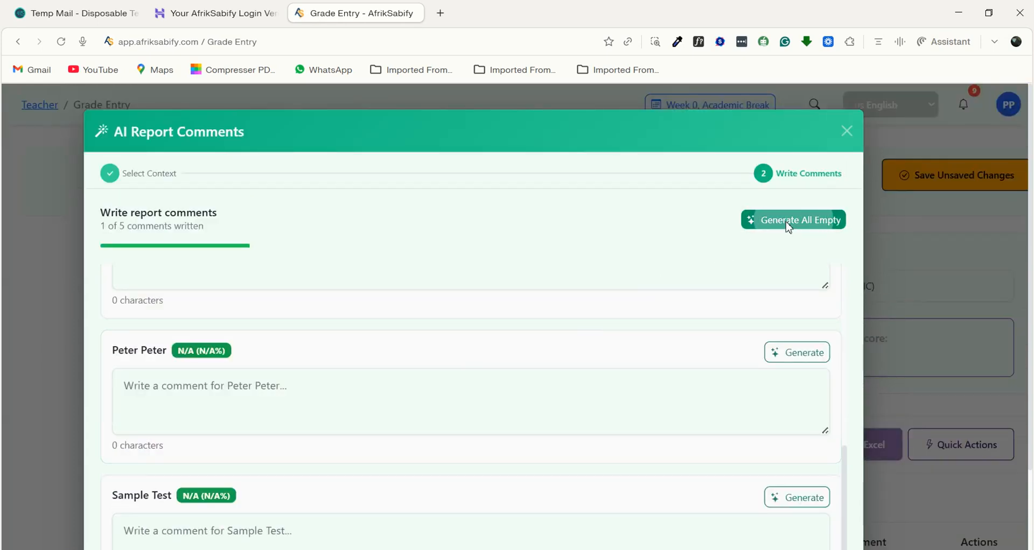
{"action": "scroll", "coordinate": [506, 397], "scroll_direction": "up", "scroll_amount": 1}
{"action": "scroll", "coordinate": [415, 415], "scroll_direction": "up", "scroll_amount": 5}
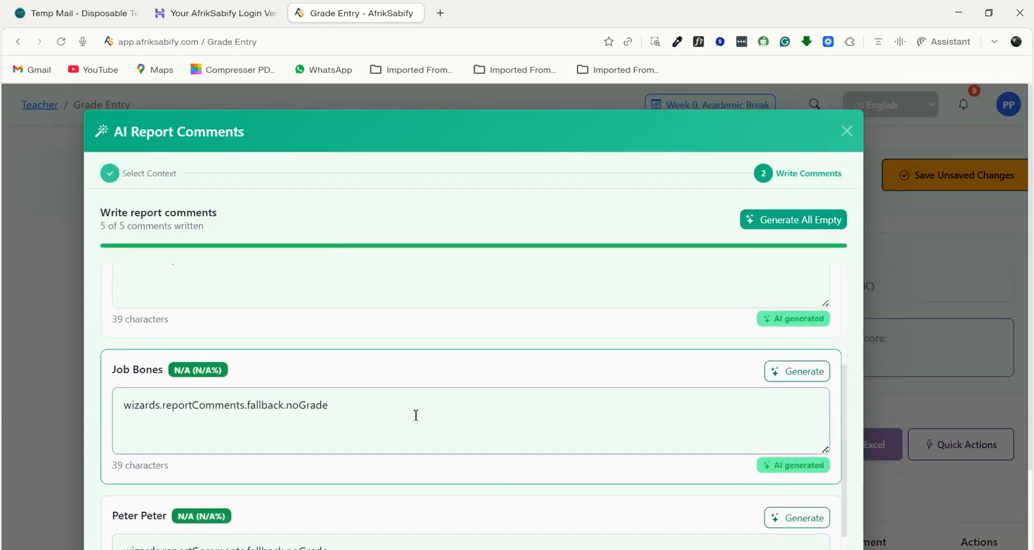
{"action": "scroll", "coordinate": [415, 415], "scroll_direction": "down", "scroll_amount": 6}
{"action": "scroll", "coordinate": [415, 416], "scroll_direction": "down", "scroll_amount": 3}
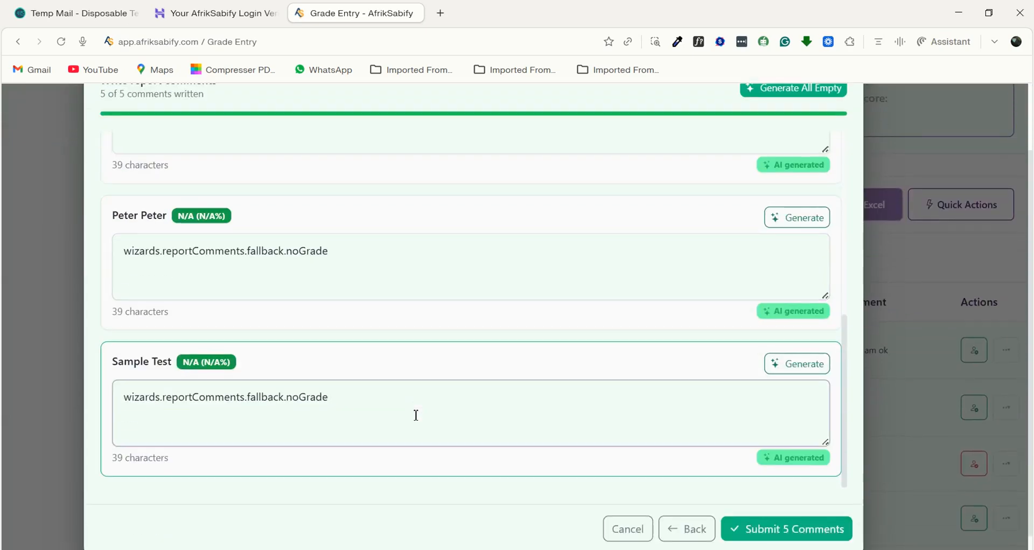
{"action": "left_click", "coordinate": [780, 534]}
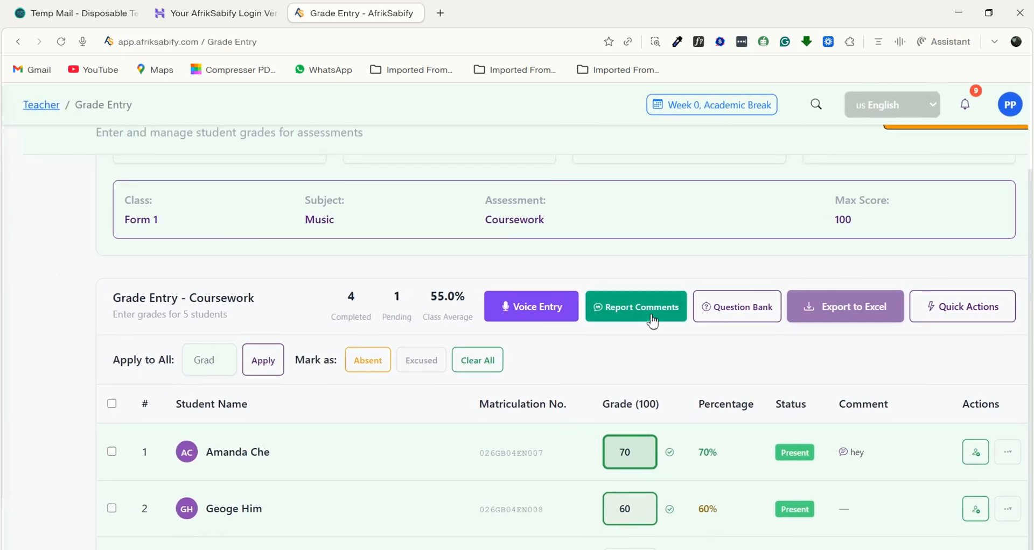
- Start voice grade entry for the Form 1 Music coursework and focus the spoken grades text field
{"action": "left_click", "coordinate": [526, 315]}
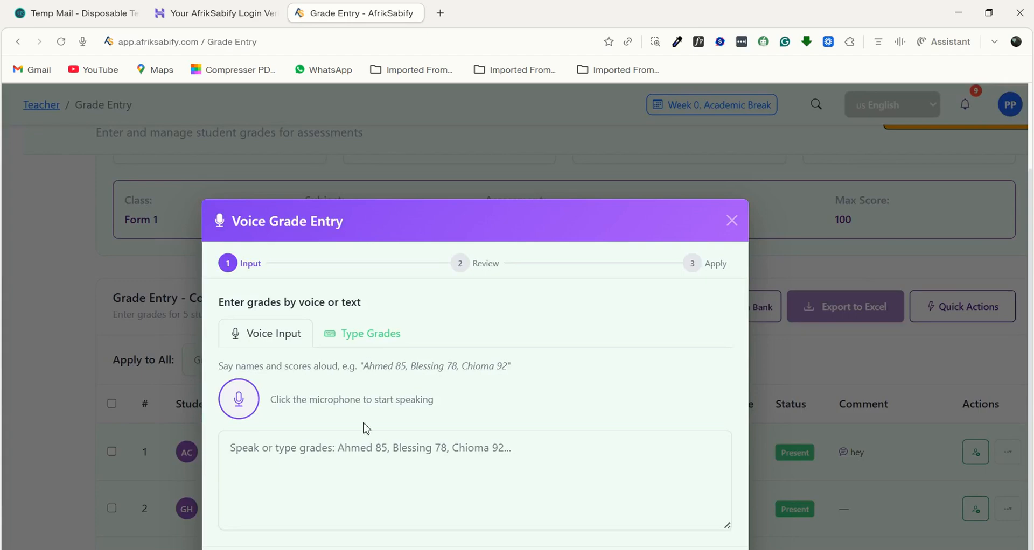
{"action": "left_click", "coordinate": [240, 463]}
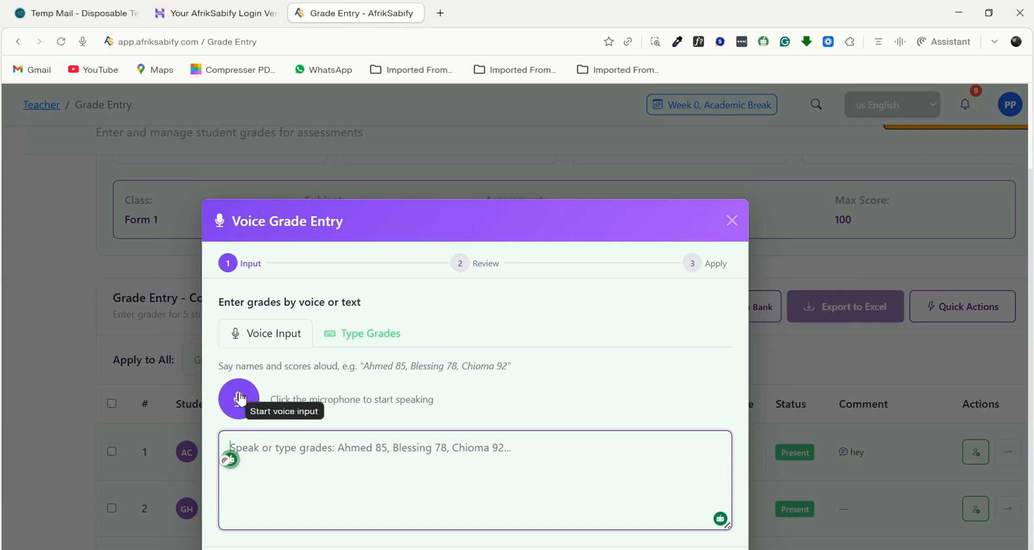
{"action": "scroll", "coordinate": [377, 380], "scroll_direction": "down", "scroll_amount": 1}
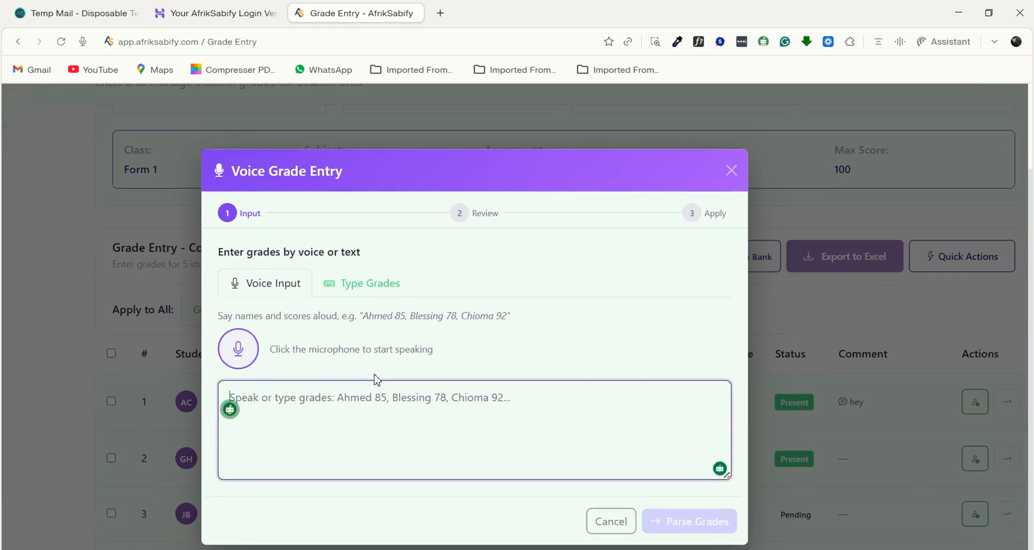
{"action": "left_click", "coordinate": [364, 288]}
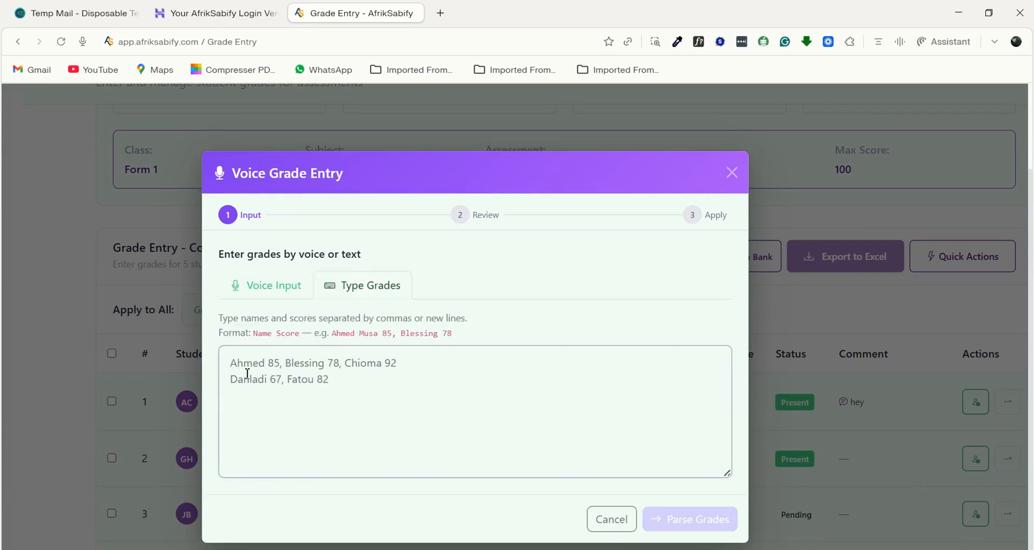
{"action": "type", "text": "ca"}
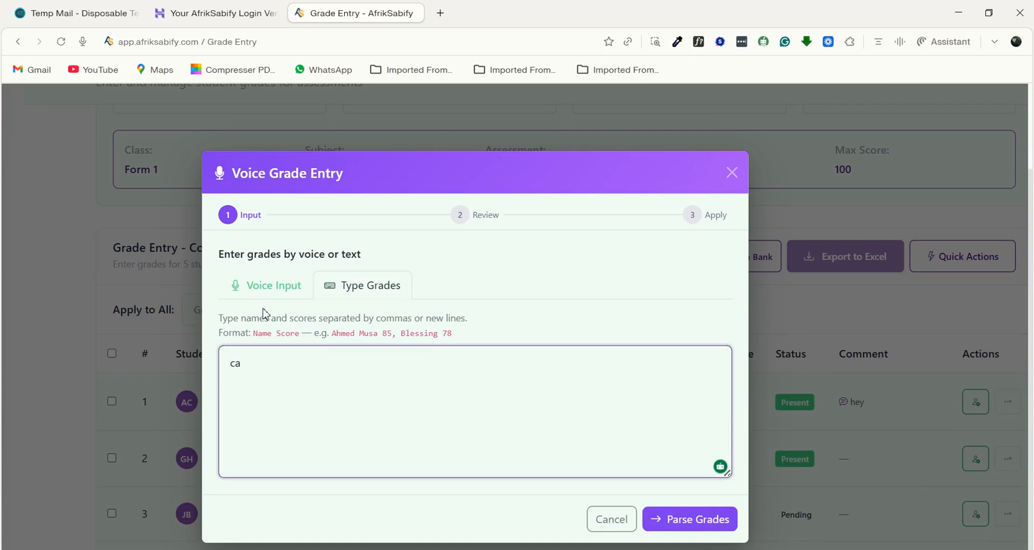
{"action": "left_click", "coordinate": [269, 296]}
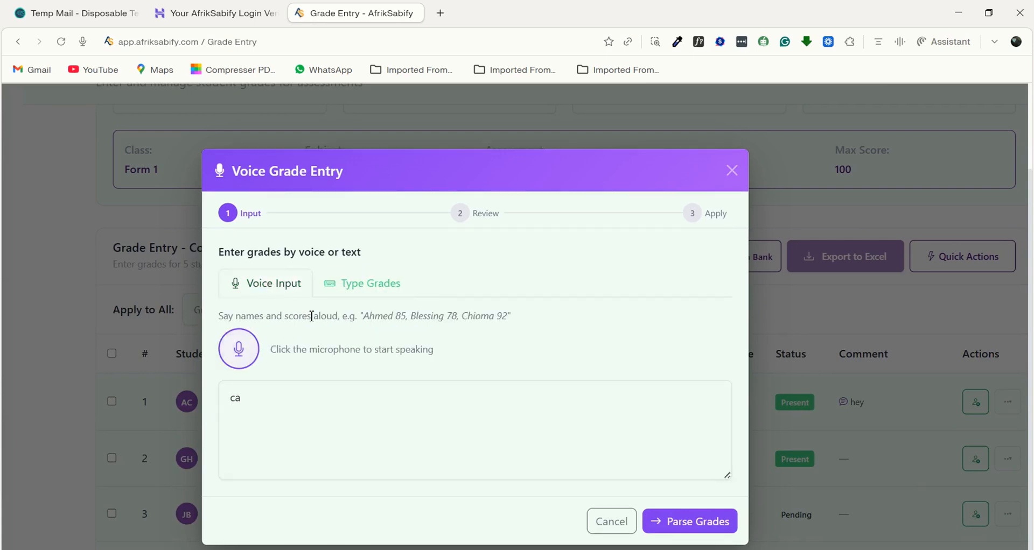
{"action": "left_click", "coordinate": [277, 387]}
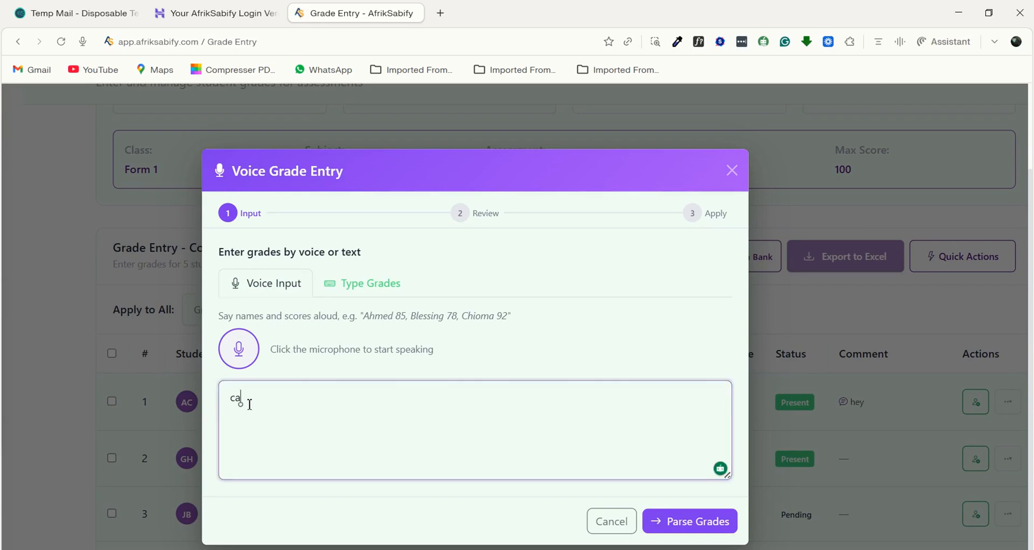
{"action": "key", "text": "BackSpace"}
{"action": "key", "text": "BackSpace"}
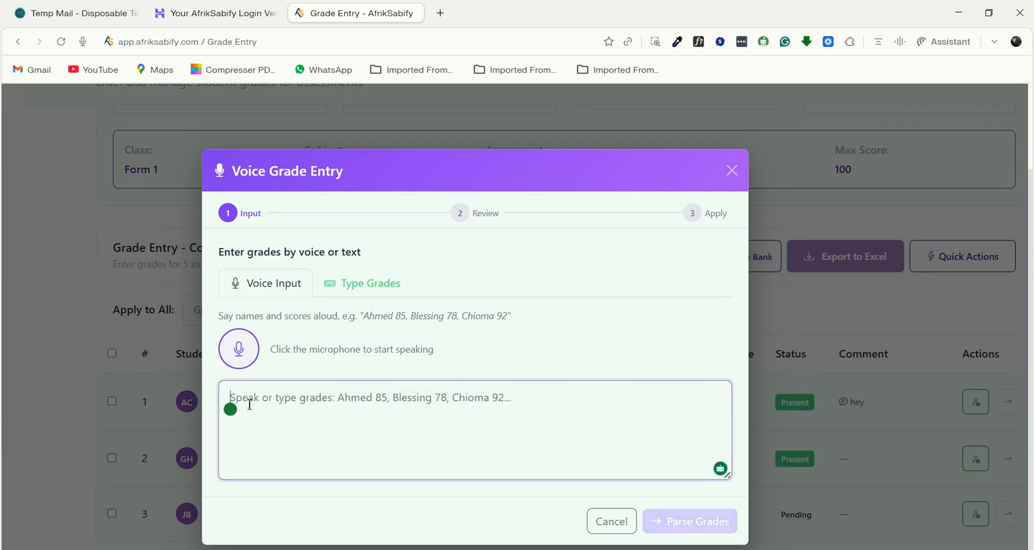
- Dictate a grade of 85 for the fourth student, parse it, and apply it to the grade table
{"action": "left_click", "coordinate": [237, 356]}
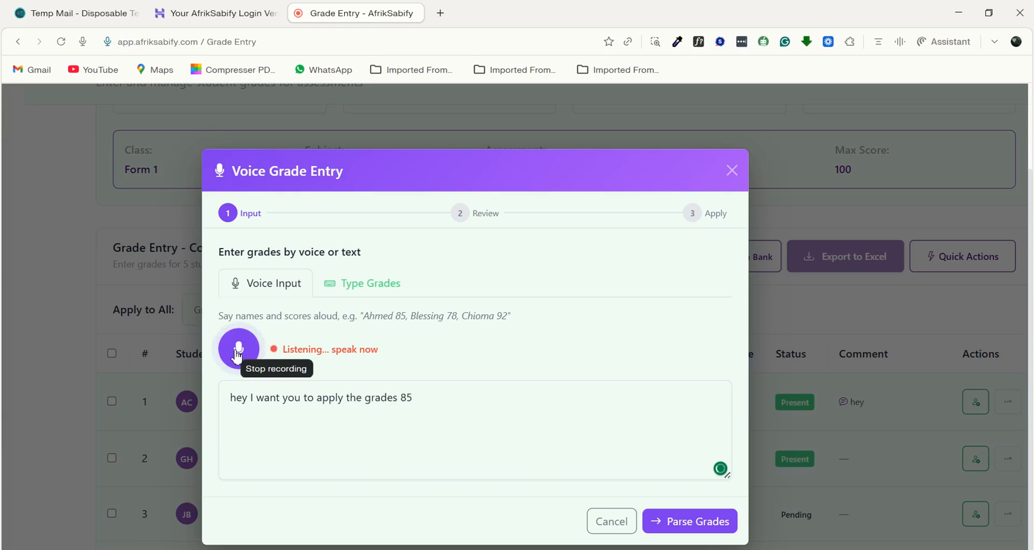
{"action": "left_click", "coordinate": [238, 356]}
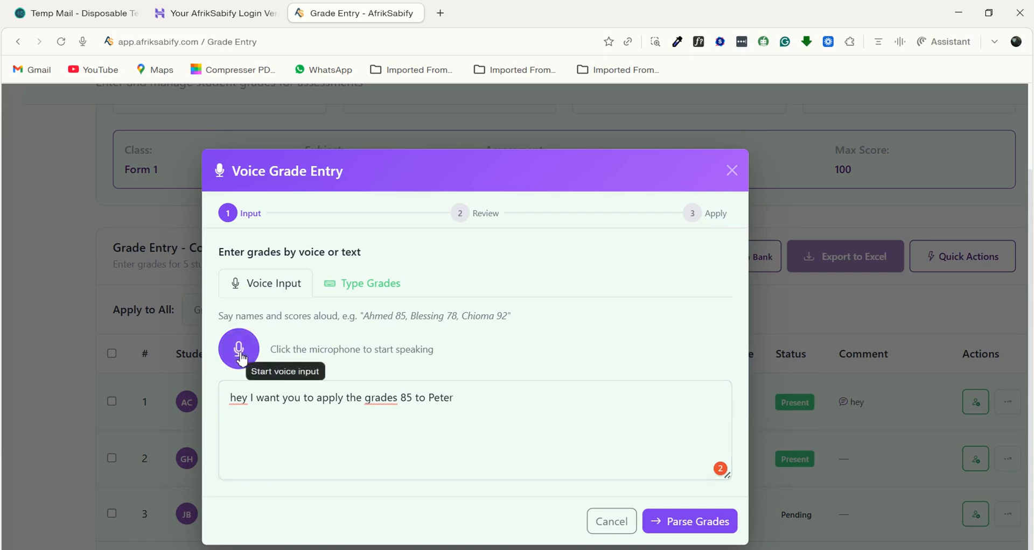
{"action": "left_click", "coordinate": [699, 522]}
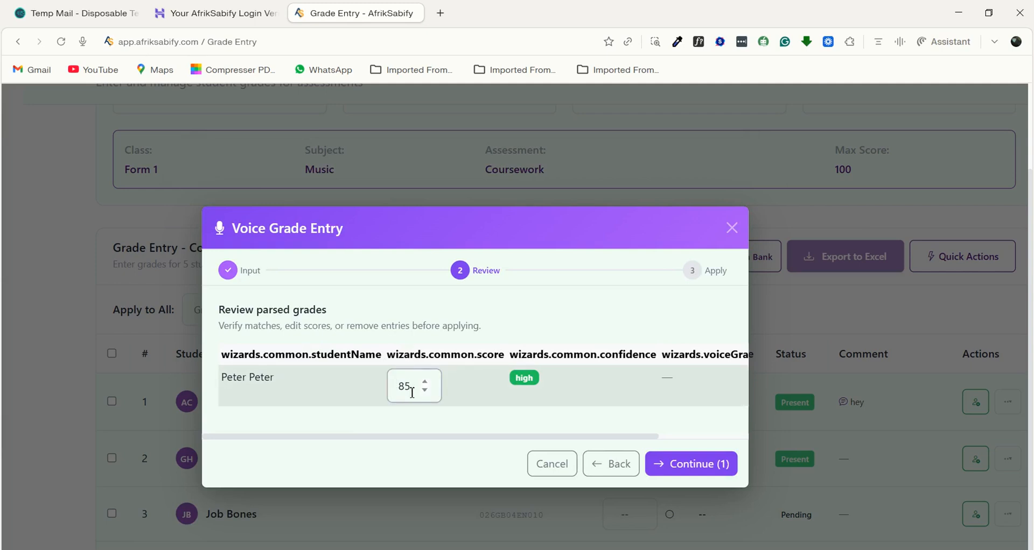
{"action": "left_click", "coordinate": [683, 461]}
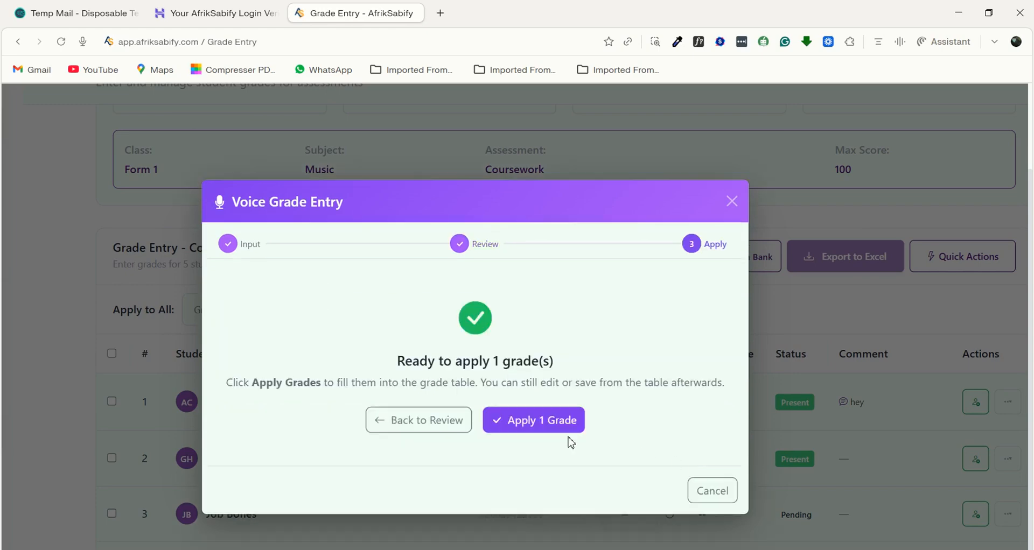
{"action": "left_click", "coordinate": [536, 422]}
{"action": "scroll", "coordinate": [537, 425], "scroll_direction": "down", "scroll_amount": 2}
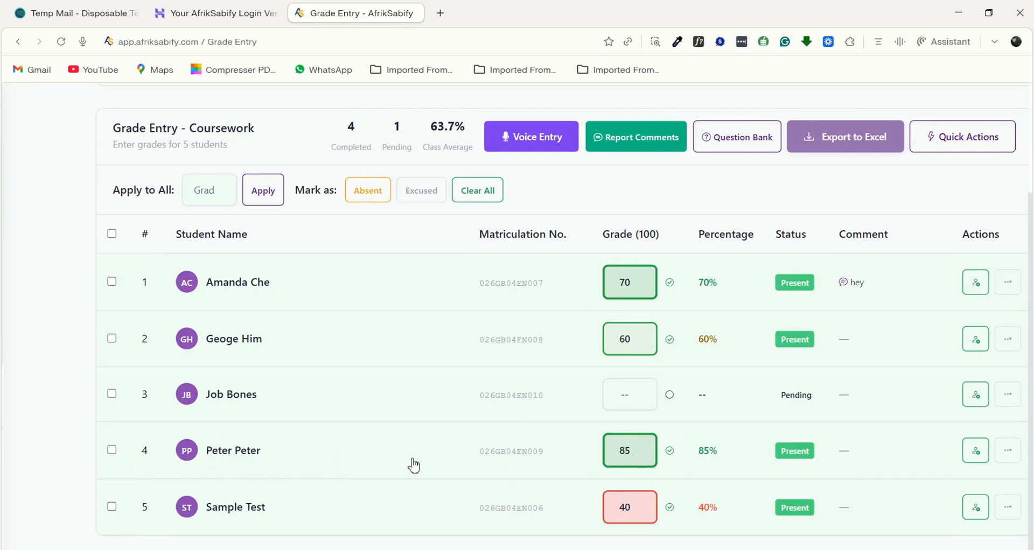
- Save the unsaved coursework grade changes
{"action": "scroll", "coordinate": [414, 466], "scroll_direction": "up", "scroll_amount": 2}
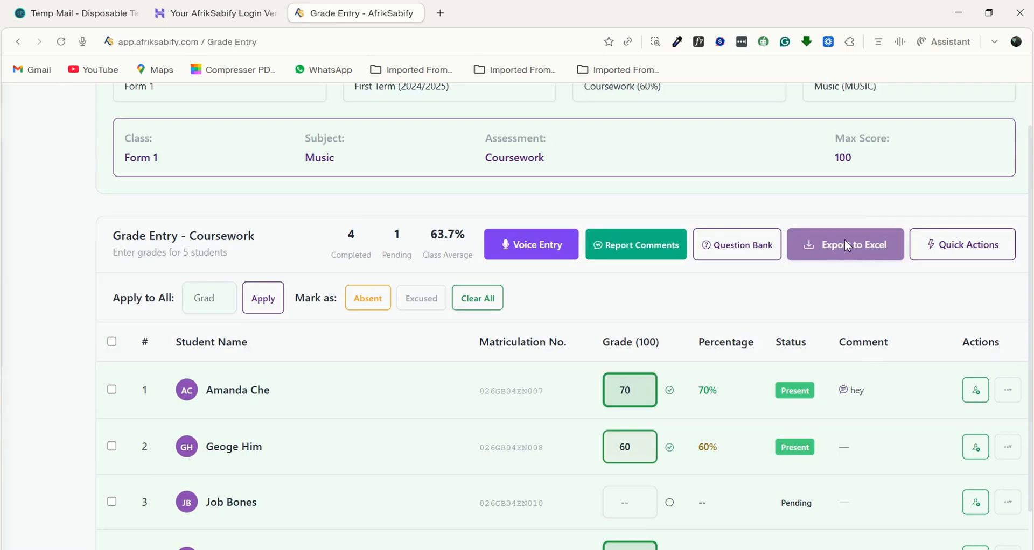
{"action": "scroll", "coordinate": [722, 411], "scroll_direction": "down", "scroll_amount": 2}
{"action": "scroll", "coordinate": [734, 401], "scroll_direction": "up", "scroll_amount": 2}
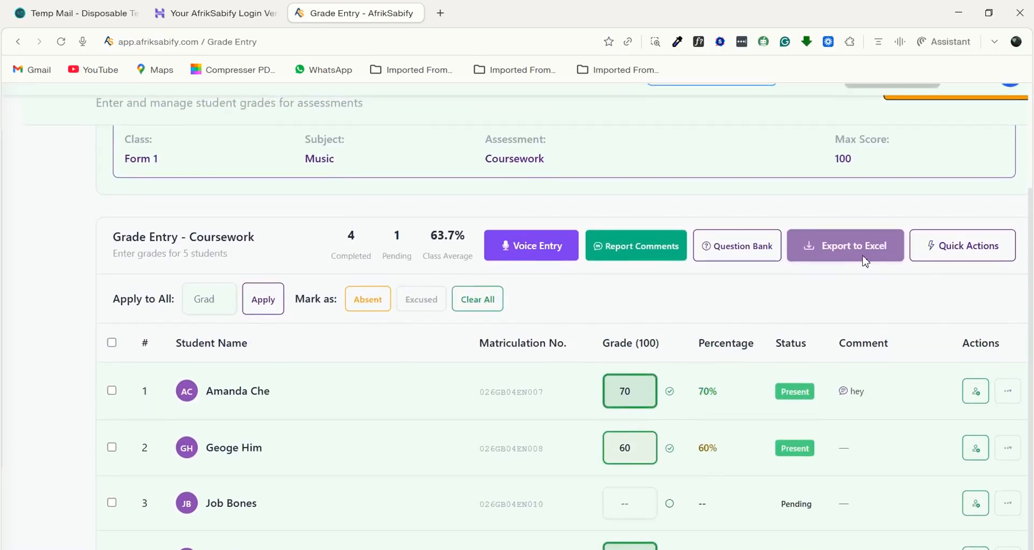
{"action": "scroll", "coordinate": [865, 261], "scroll_direction": "up", "scroll_amount": 3}
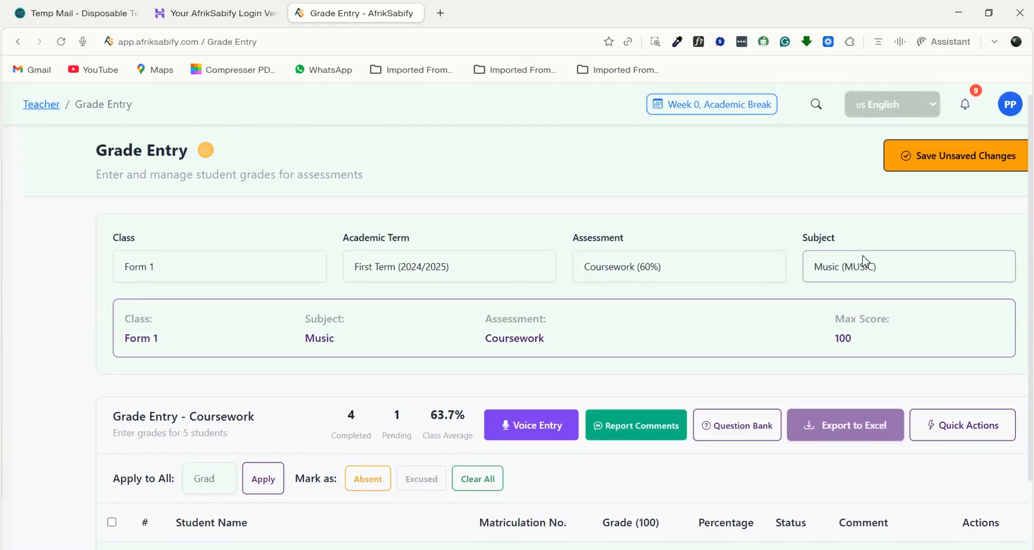
{"action": "left_click", "coordinate": [964, 158]}
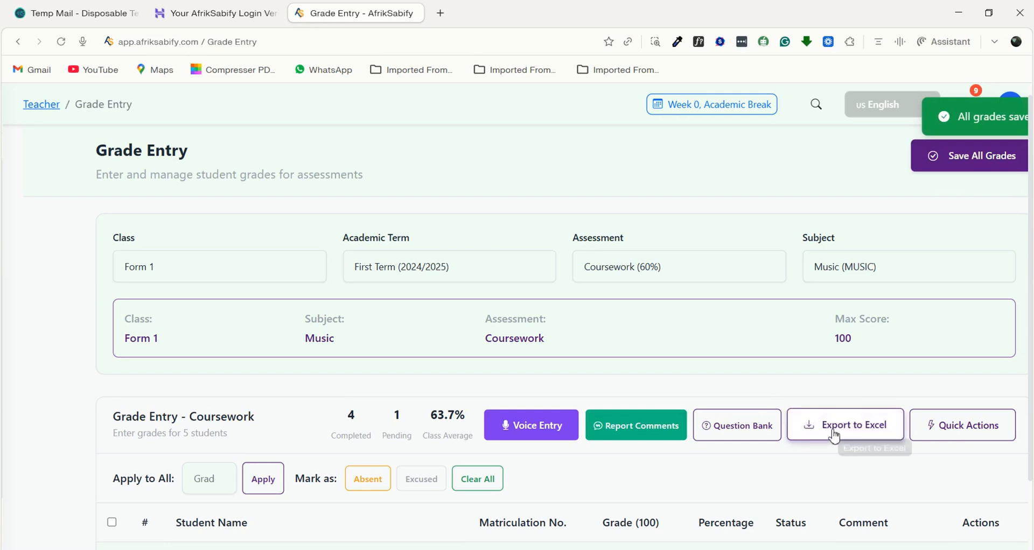
- Open the Attendance Tracker and bring up its class and subject selection
{"action": "scroll", "coordinate": [585, 426], "scroll_direction": "left", "scroll_amount": 3}
{"action": "scroll", "coordinate": [585, 425], "scroll_direction": "down", "scroll_amount": 1}
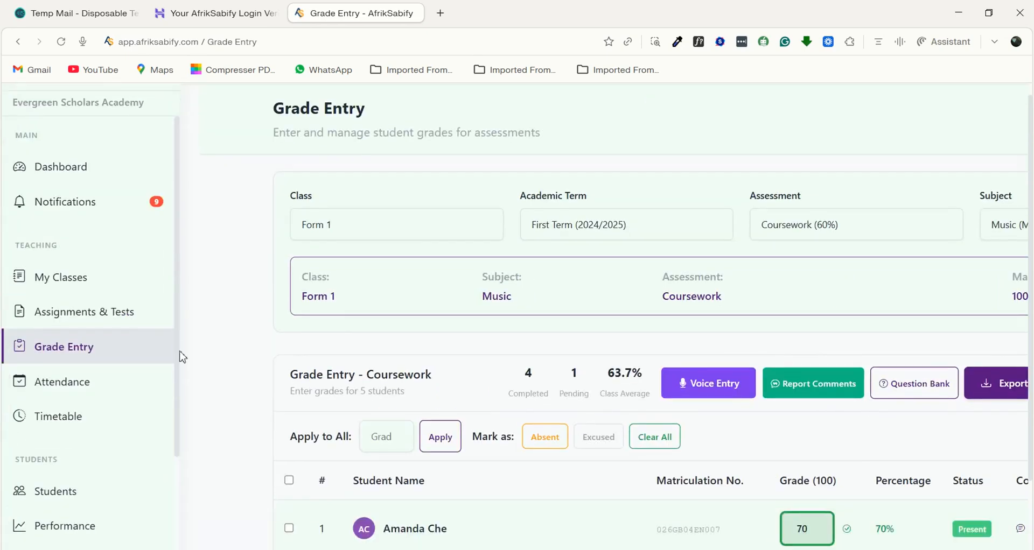
{"action": "left_click", "coordinate": [63, 389]}
{"action": "scroll", "coordinate": [363, 415], "scroll_direction": "right", "scroll_amount": 5}
{"action": "scroll", "coordinate": [363, 415], "scroll_direction": "down", "scroll_amount": 1}
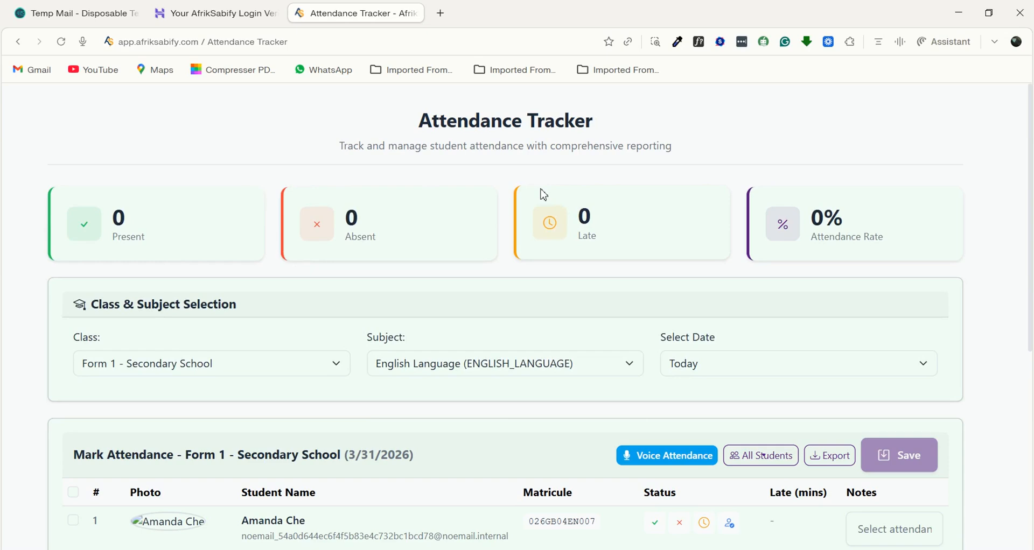
{"action": "scroll", "coordinate": [291, 323], "scroll_direction": "down", "scroll_amount": 3}
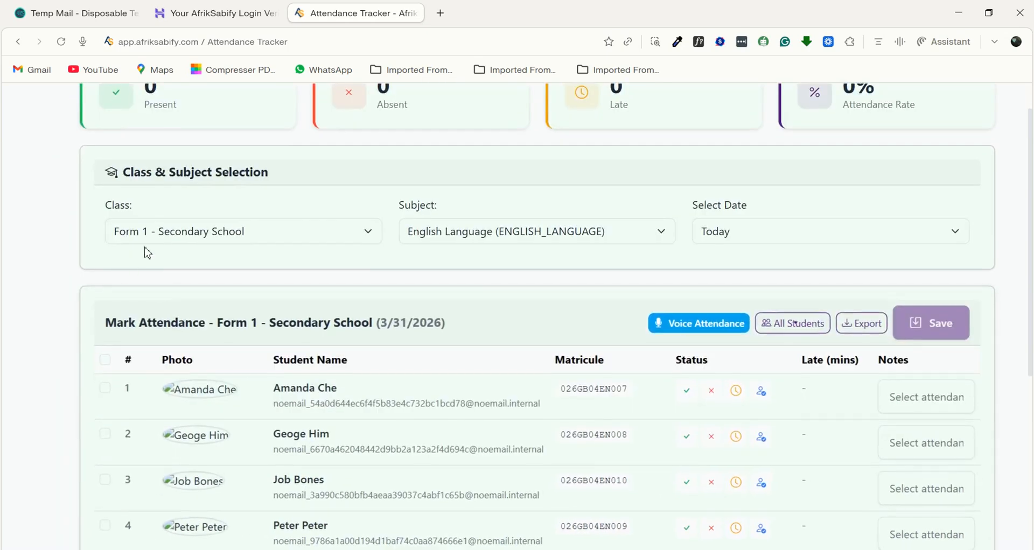
- Set the attendance sheet to Form 1 - Secondary School, English Literature, and the date 3/27/2026
{"action": "left_click", "coordinate": [287, 241]}
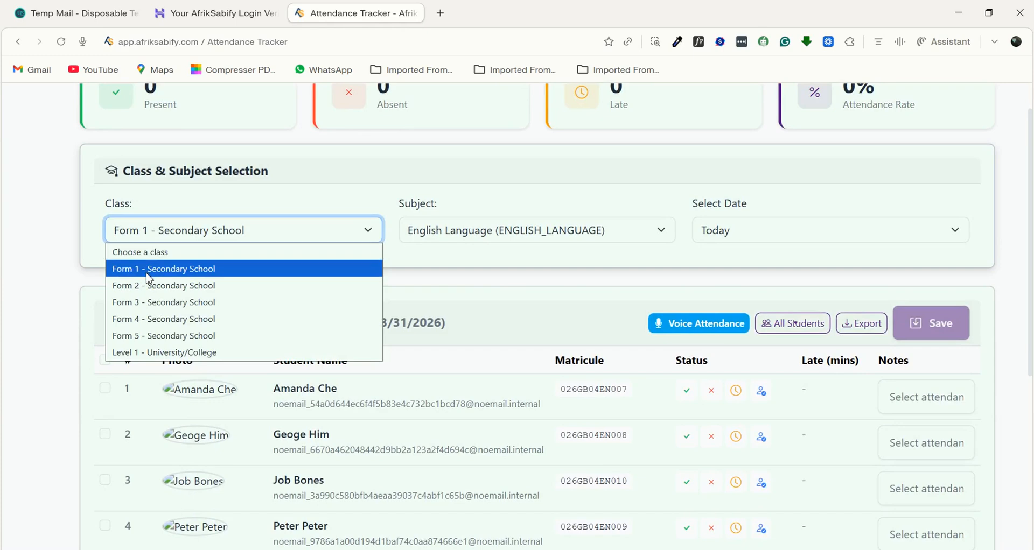
{"action": "left_click", "coordinate": [313, 270]}
{"action": "left_click", "coordinate": [473, 234]}
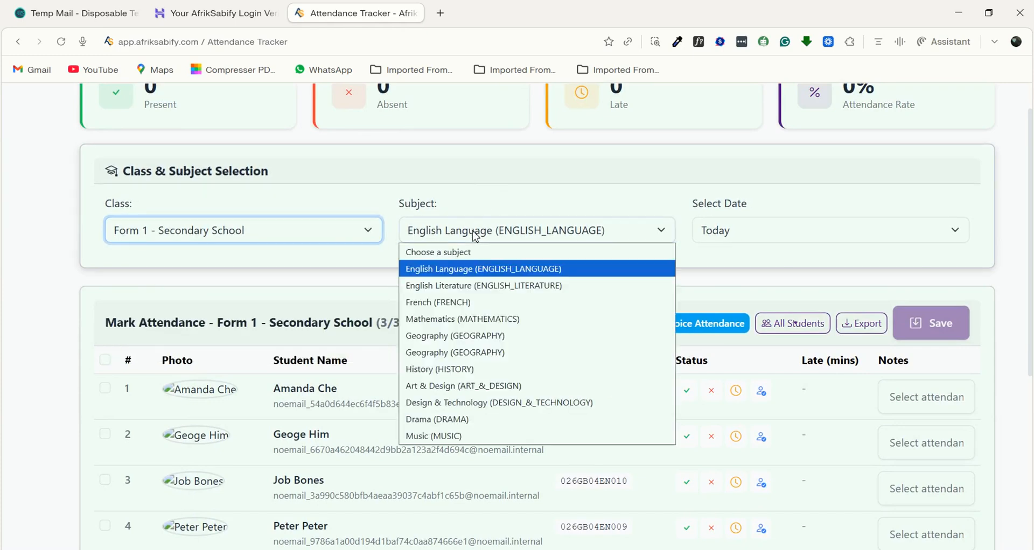
{"action": "left_click", "coordinate": [474, 285]}
{"action": "left_click", "coordinate": [749, 230]}
{"action": "left_click", "coordinate": [748, 313]}
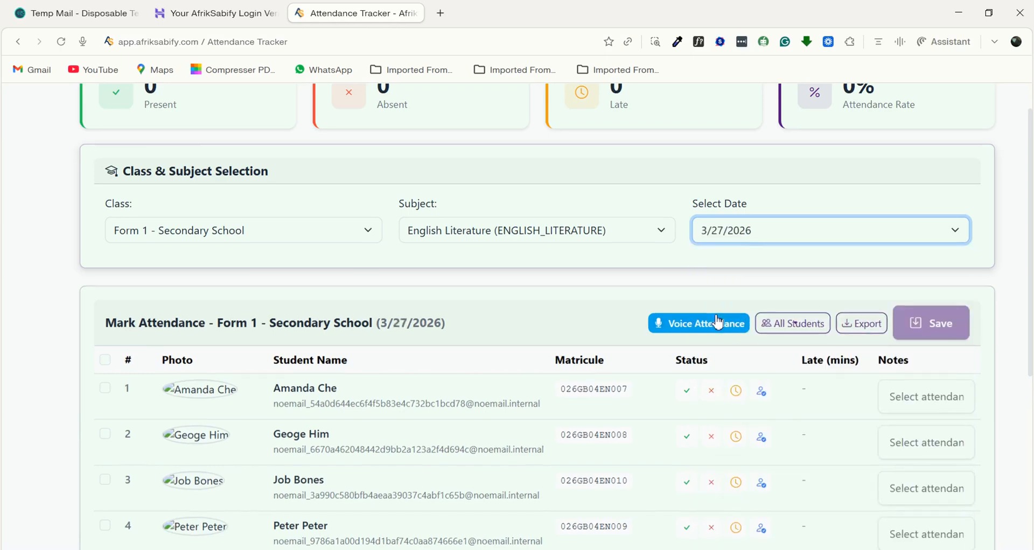
- Mark the first student absent and the second student present, checking the attendance totals after each
{"action": "scroll", "coordinate": [719, 350], "scroll_direction": "down", "scroll_amount": 2}
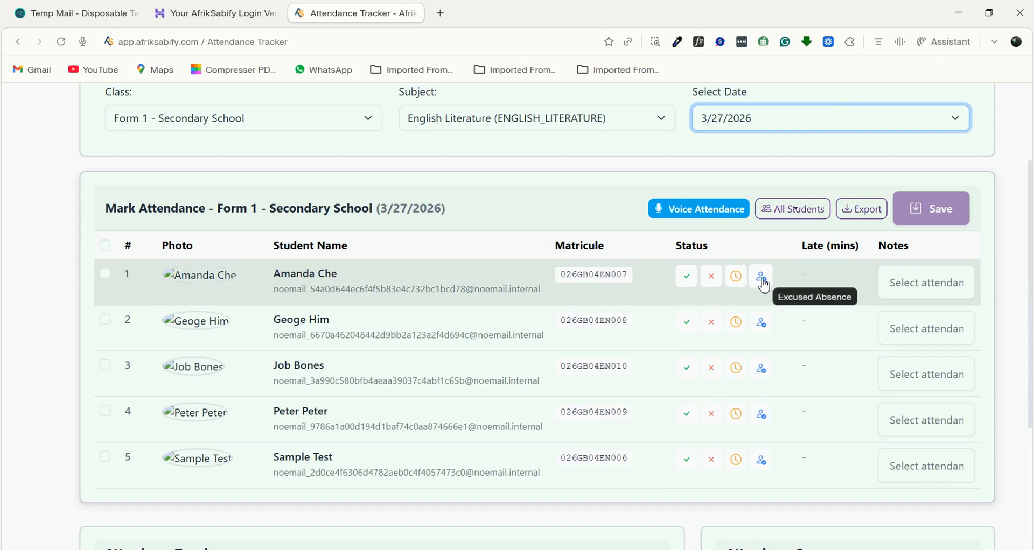
{"action": "left_click", "coordinate": [712, 276]}
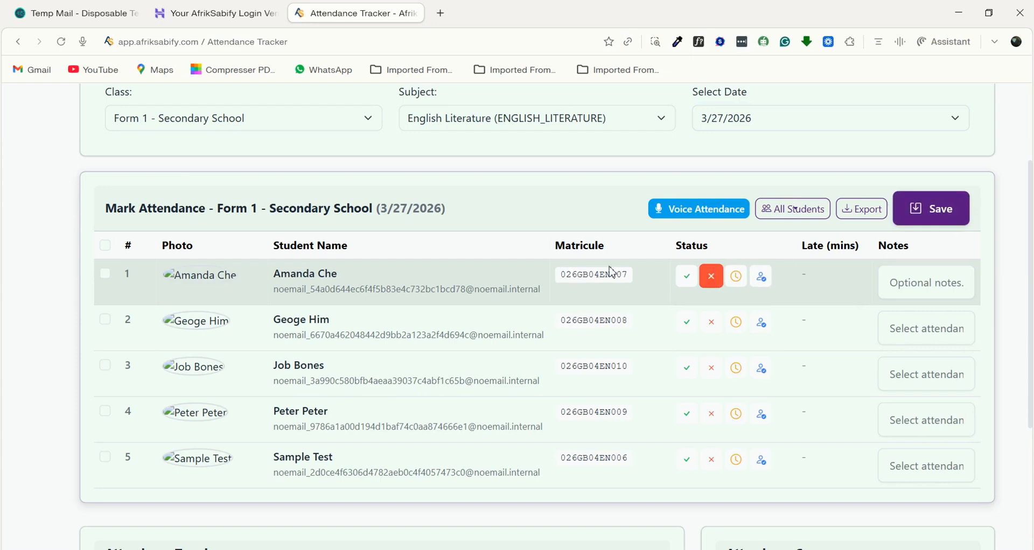
{"action": "scroll", "coordinate": [536, 319], "scroll_direction": "up", "scroll_amount": 3}
{"action": "scroll", "coordinate": [536, 320], "scroll_direction": "up", "scroll_amount": 2}
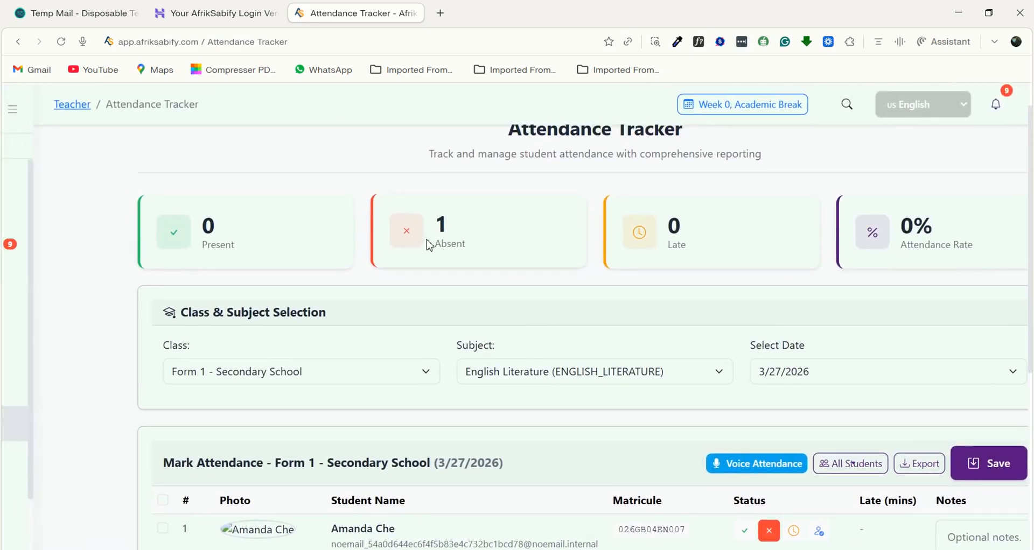
{"action": "scroll", "coordinate": [429, 245], "scroll_direction": "down", "scroll_amount": 5}
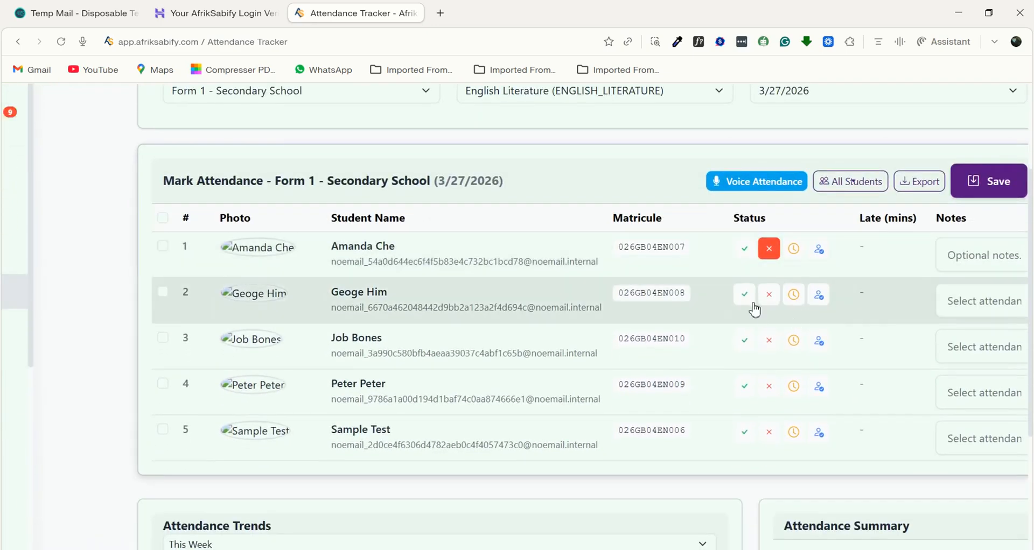
{"action": "left_click", "coordinate": [745, 295]}
{"action": "scroll", "coordinate": [599, 296], "scroll_direction": "up", "scroll_amount": 3}
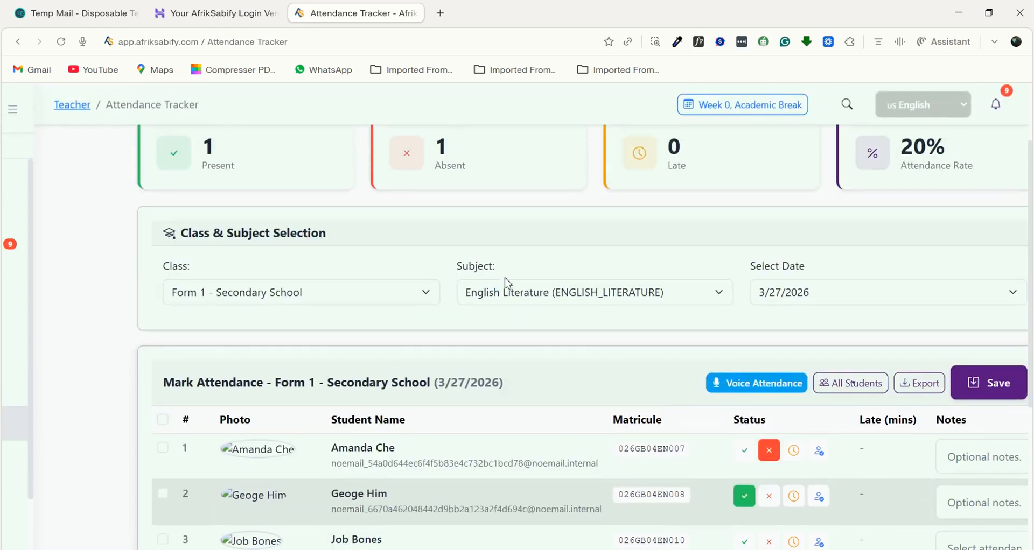
{"action": "scroll", "coordinate": [686, 282], "scroll_direction": "down", "scroll_amount": 3}
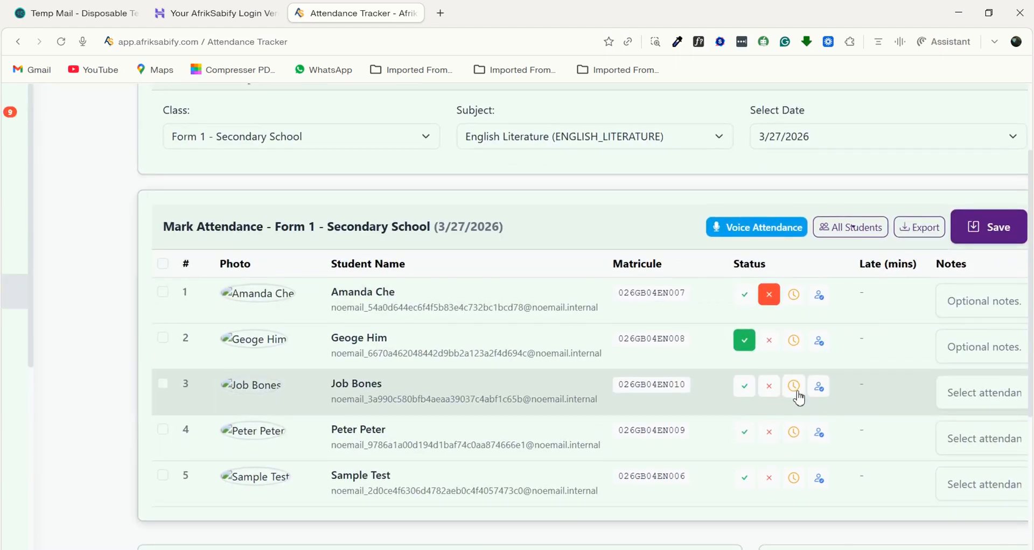
- Mark the third student late and set the lateness to 10 minutes
{"action": "left_click", "coordinate": [796, 393]}
{"action": "scroll", "coordinate": [684, 219], "scroll_direction": "up", "scroll_amount": 2}
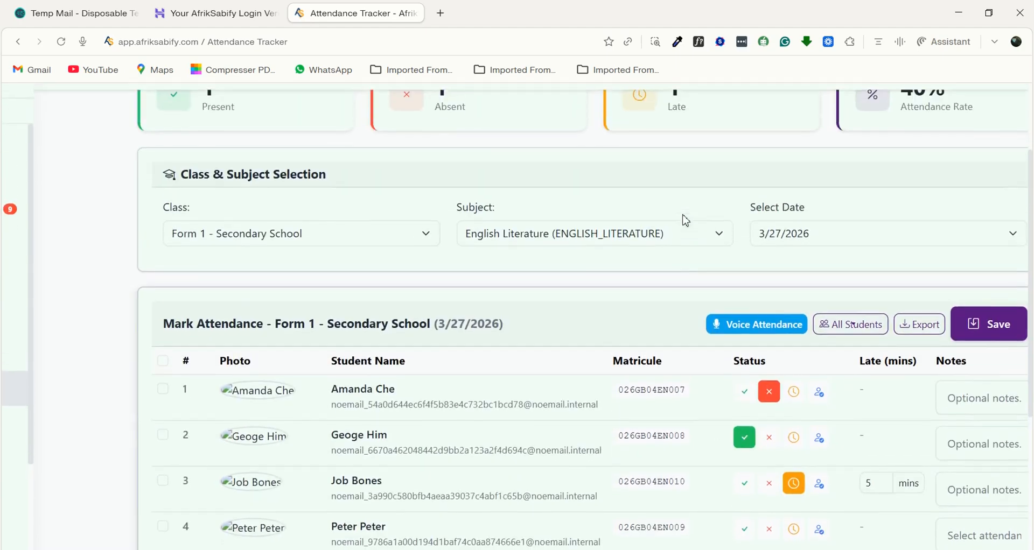
{"action": "scroll", "coordinate": [849, 487], "scroll_direction": "down", "scroll_amount": 1}
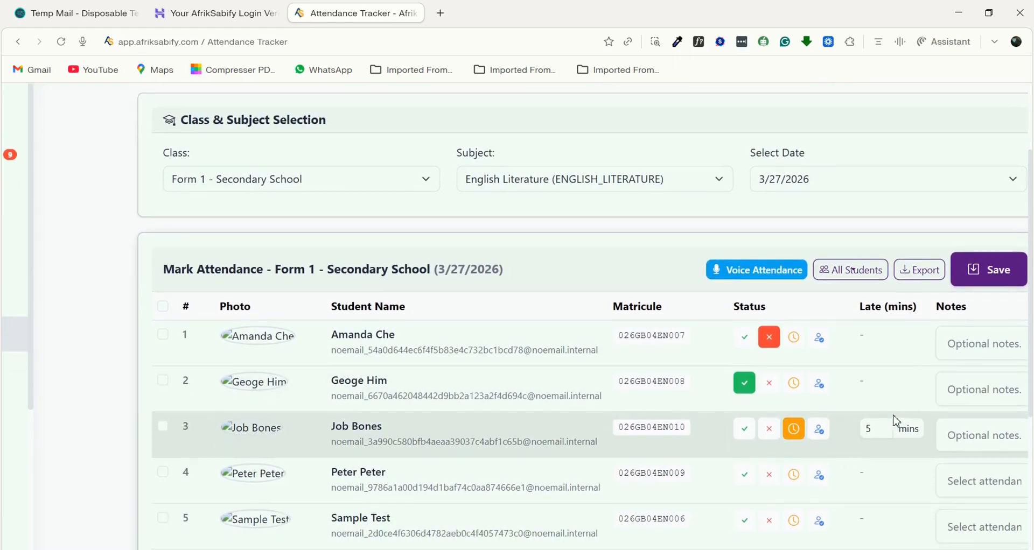
{"action": "left_click", "coordinate": [875, 427]}
{"action": "scroll", "coordinate": [856, 435], "scroll_direction": "down", "scroll_amount": 2}
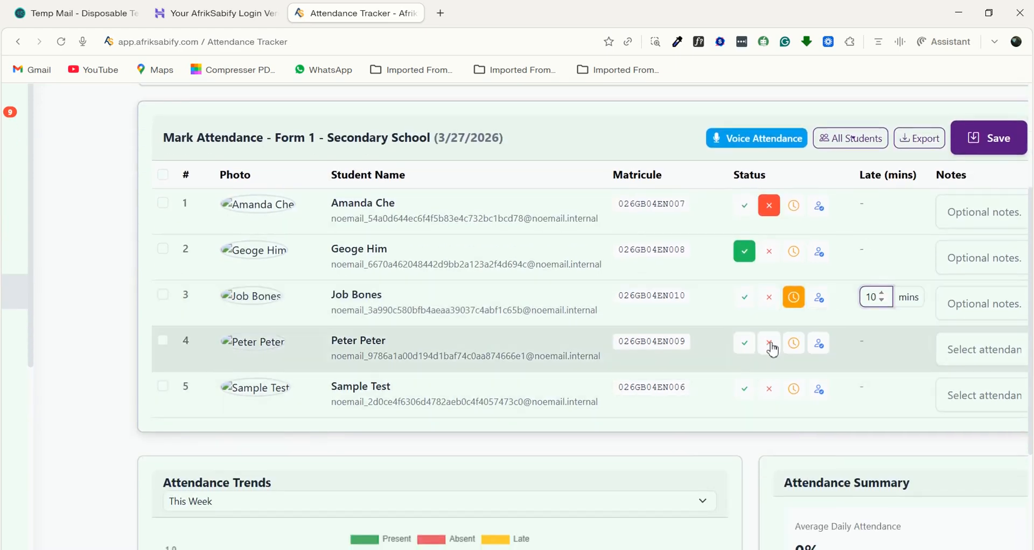
- Add an attendance note beginning "very wick in cla" for the third student, who is marked late
{"action": "scroll", "coordinate": [774, 347], "scroll_direction": "right", "scroll_amount": 2}
{"action": "scroll", "coordinate": [774, 347], "scroll_direction": "up", "scroll_amount": 1}
{"action": "left_click", "coordinate": [897, 239]}
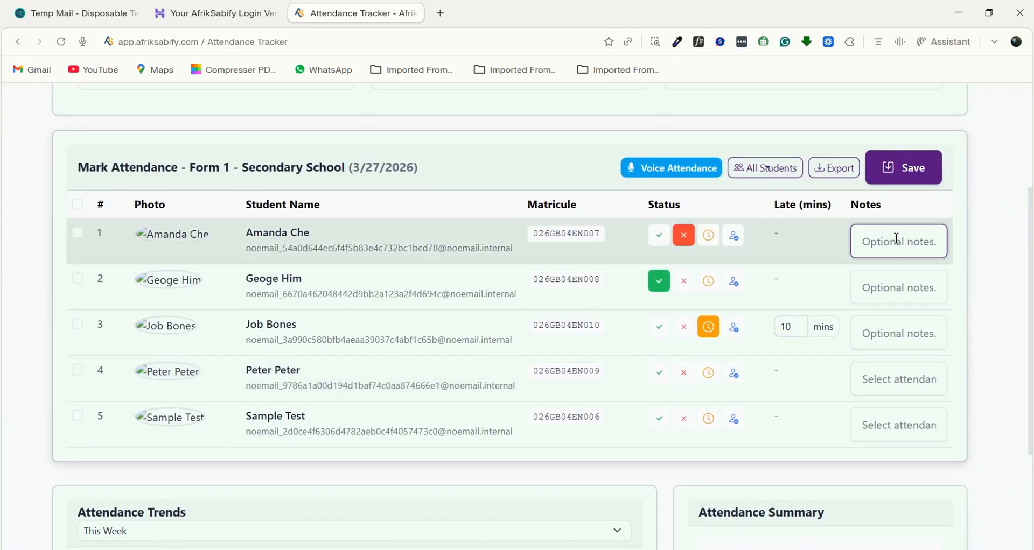
- Review the Attendance Trends chart, its period options, and the Attendance Summary for the class
{"action": "scroll", "coordinate": [897, 239], "scroll_direction": "down", "scroll_amount": 5}
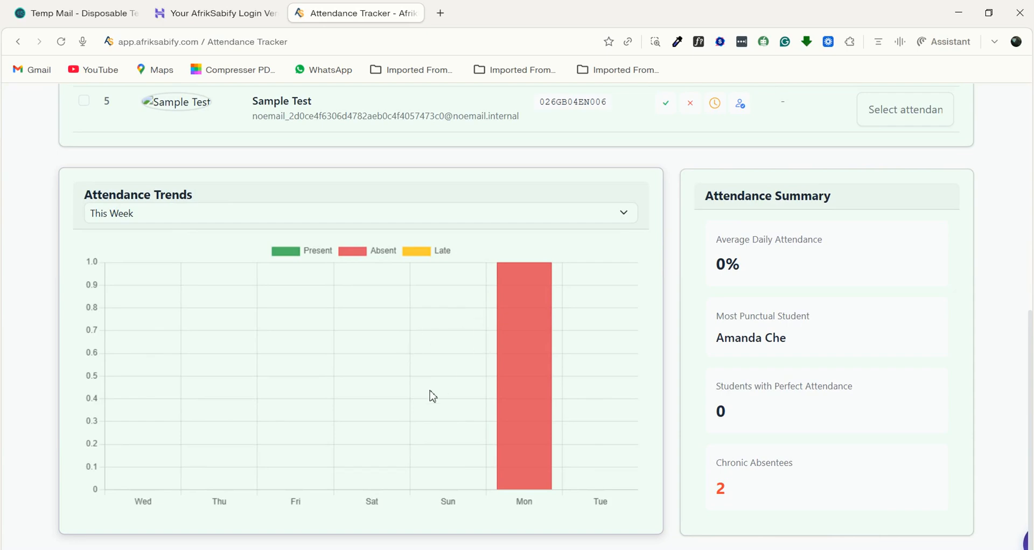
{"action": "left_click", "coordinate": [631, 221]}
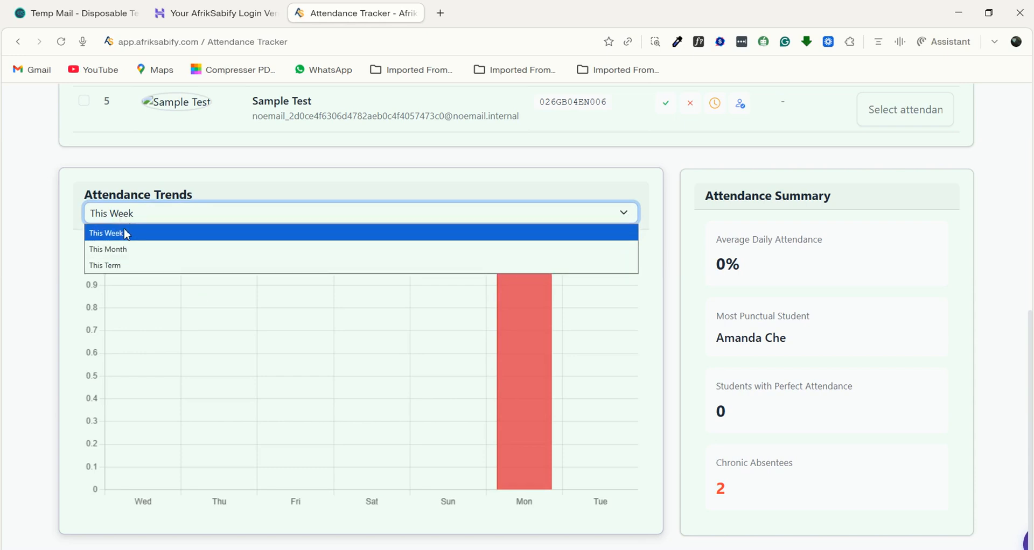
{"action": "left_click", "coordinate": [389, 174]}
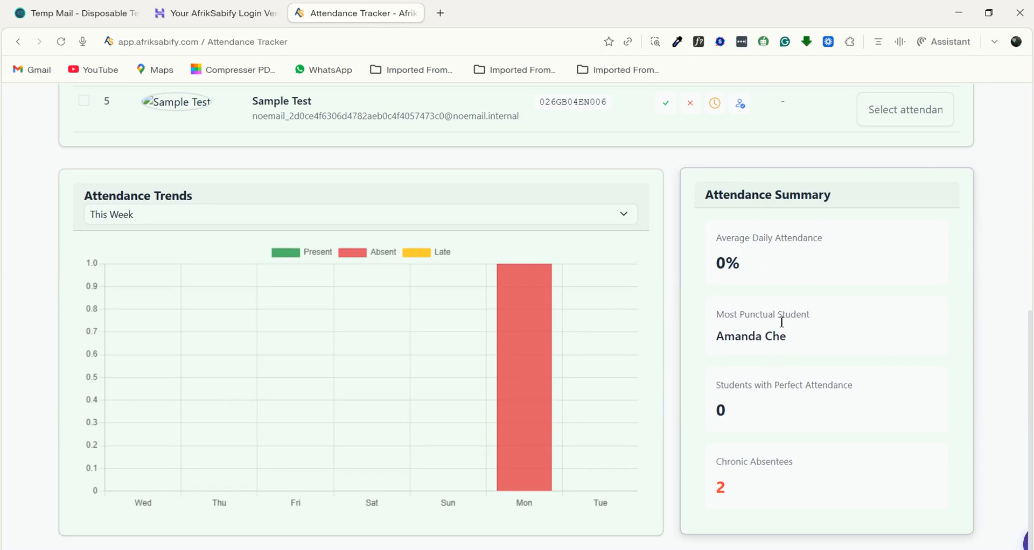
{"action": "scroll", "coordinate": [792, 345], "scroll_direction": "up", "scroll_amount": 3}
{"action": "scroll", "coordinate": [635, 277], "scroll_direction": "down", "scroll_amount": 2}
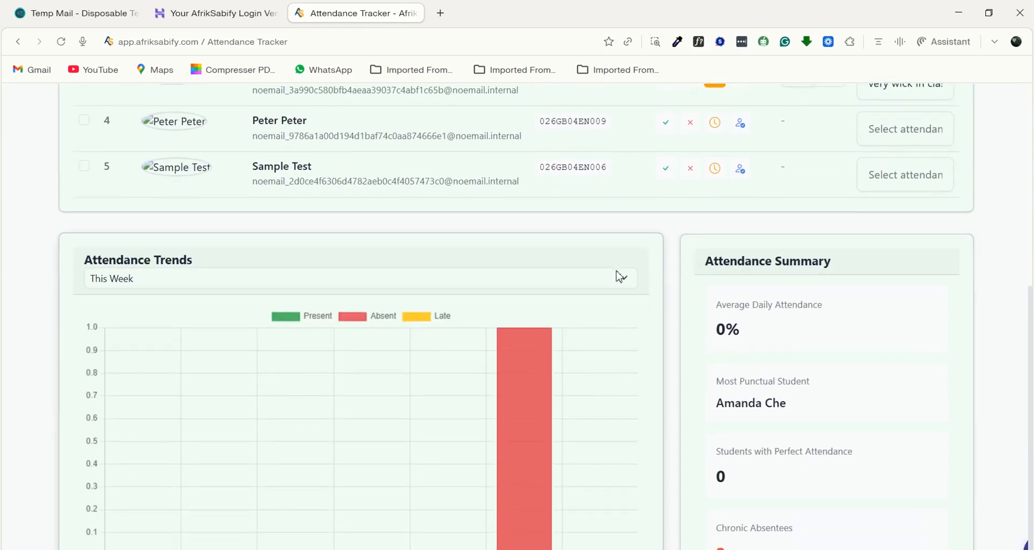
- Look over the bulk selection options for all students and preview the Voice Attendance setup dialog
{"action": "scroll", "coordinate": [735, 348], "scroll_direction": "up", "scroll_amount": 5}
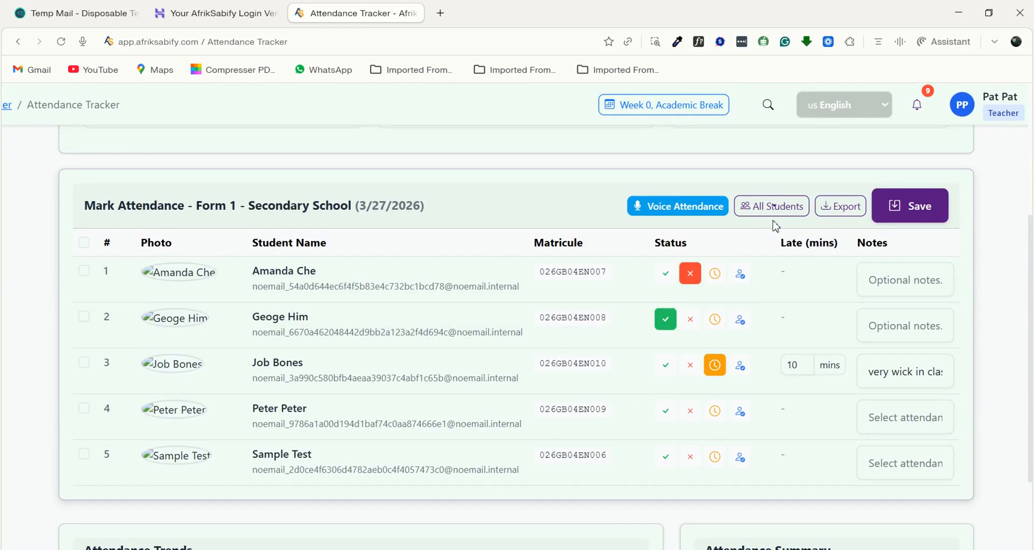
{"action": "left_click", "coordinate": [772, 210]}
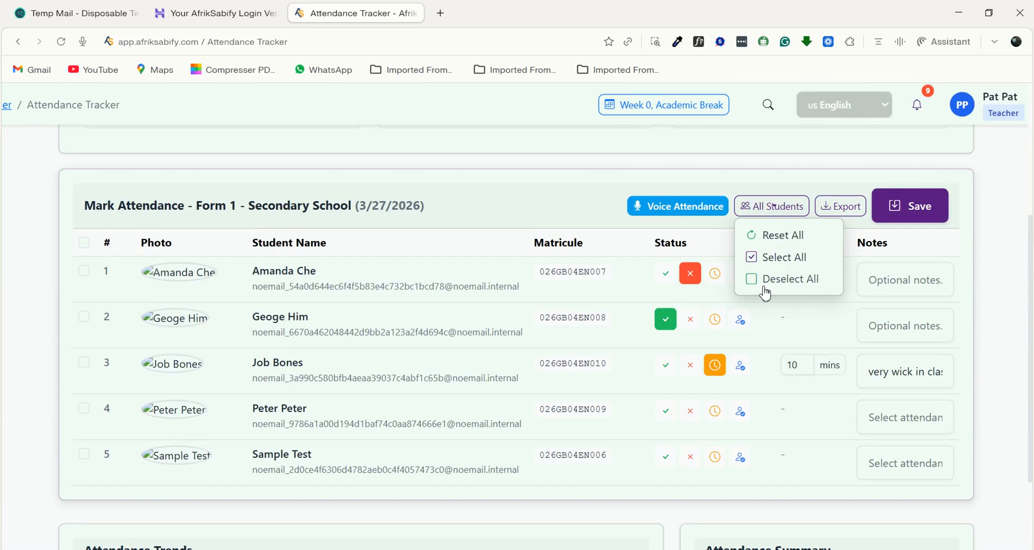
{"action": "left_click", "coordinate": [677, 210]}
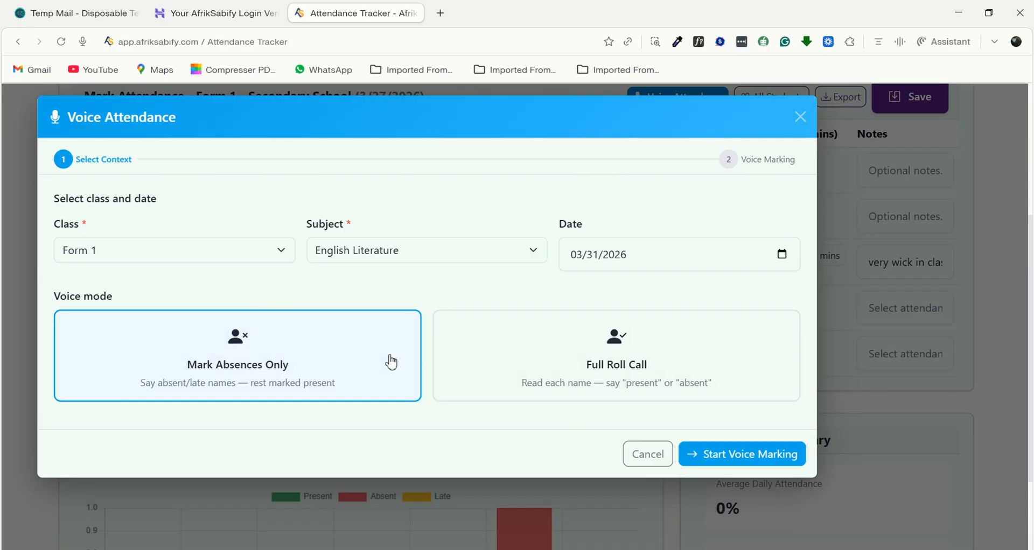
{"action": "left_click", "coordinate": [801, 117]}
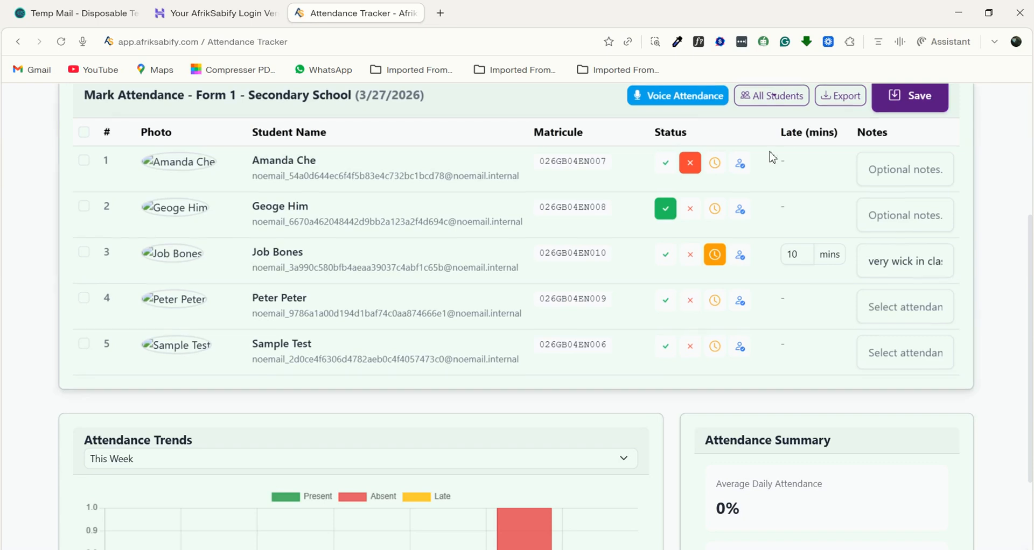
- Set up Voice Attendance for Form 1, English Literature, 03/31/2026, in Mark Absences Only mode, and start voice marking
{"action": "left_click", "coordinate": [678, 98]}
{"action": "left_click", "coordinate": [147, 256]}
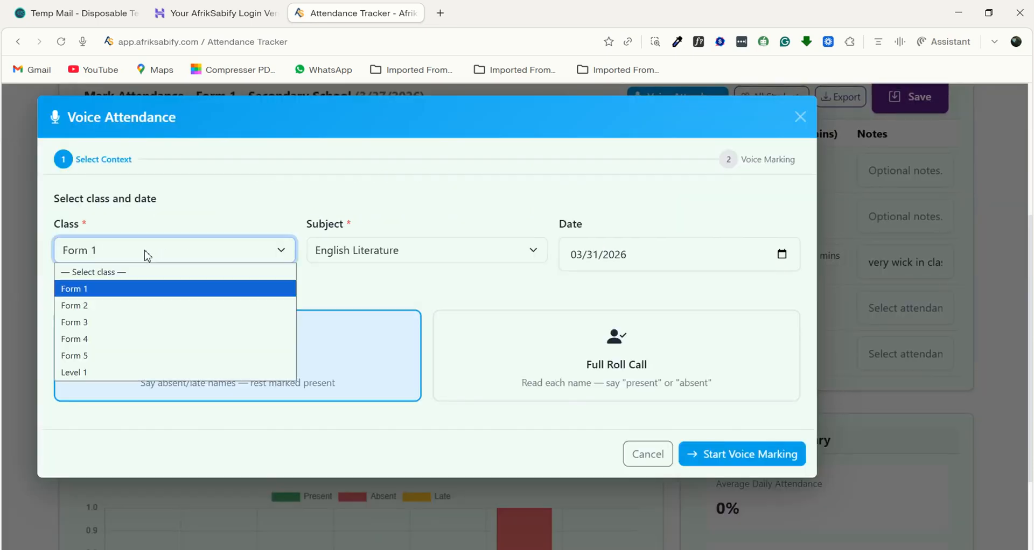
{"action": "left_click", "coordinate": [86, 286]}
{"action": "left_click", "coordinate": [346, 263]}
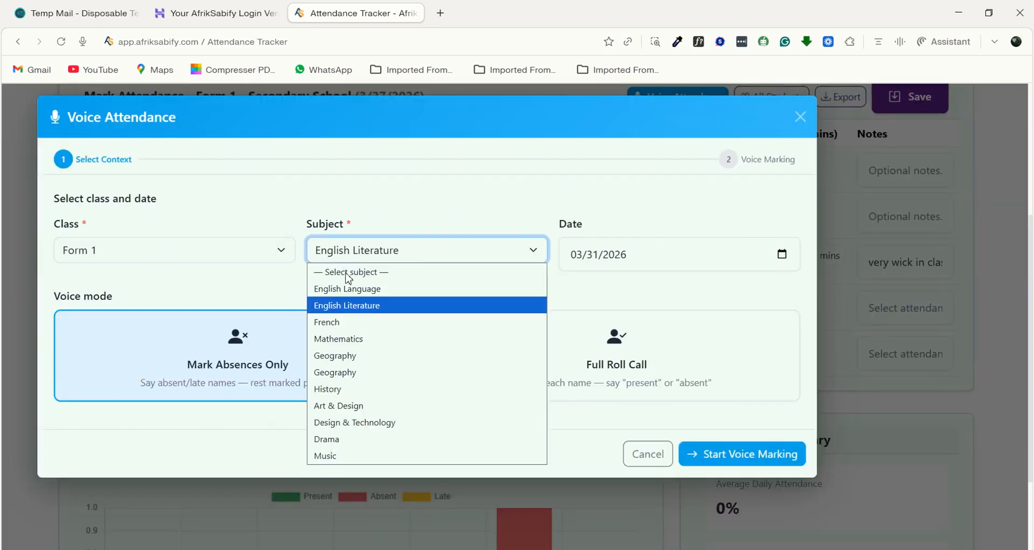
{"action": "left_click", "coordinate": [338, 316]}
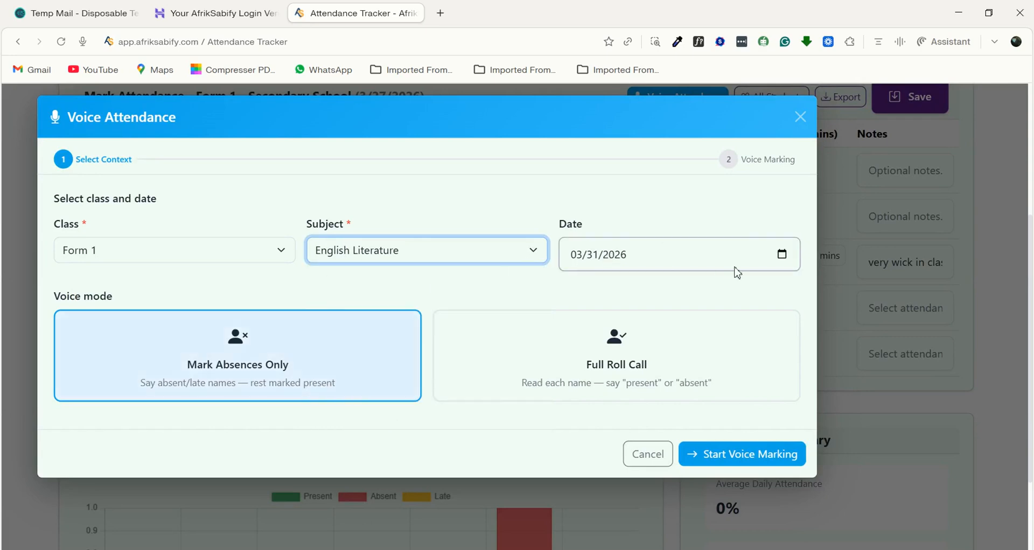
{"action": "left_click", "coordinate": [783, 255]}
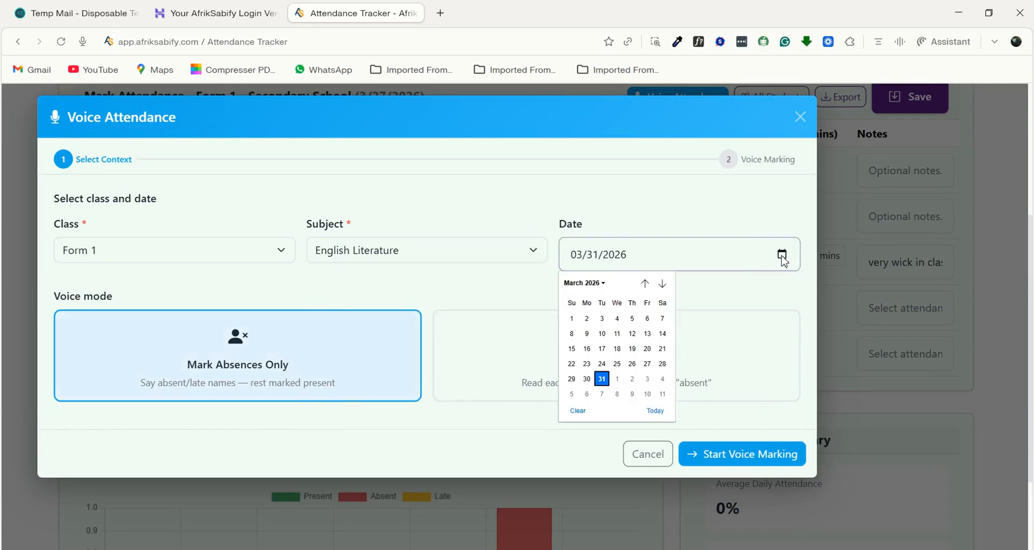
{"action": "left_click", "coordinate": [602, 377]}
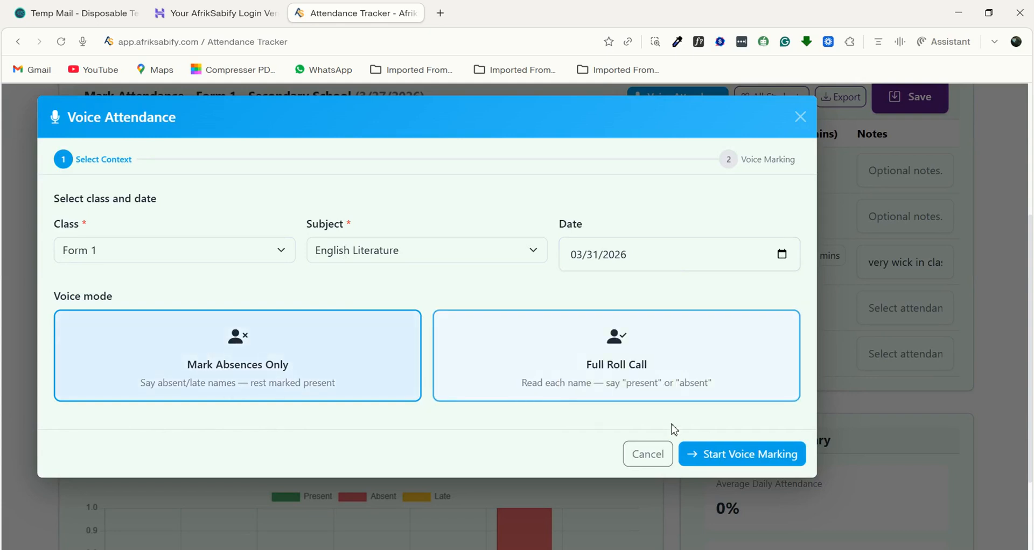
{"action": "left_click", "coordinate": [719, 456]}
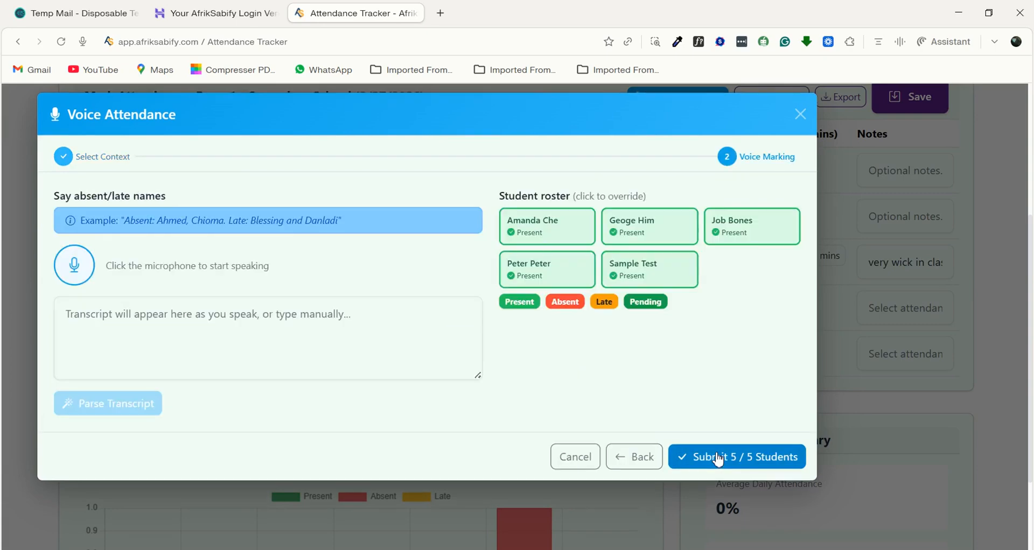
{"action": "left_click", "coordinate": [75, 319]}
{"action": "type", "text": "sdahccahgd"}
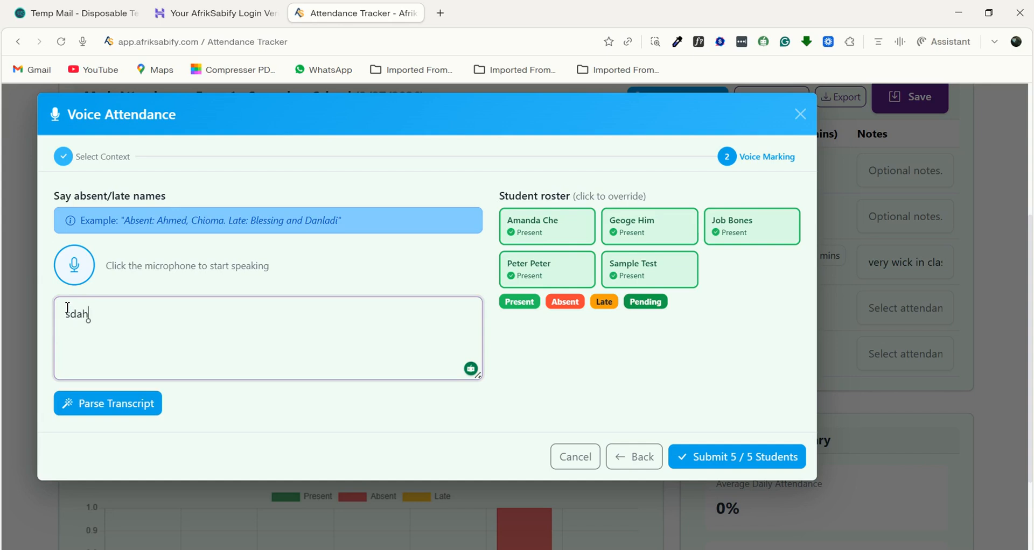
{"action": "key", "text": "BackSpace"}
{"action": "key", "text": "BackSpace"}
{"action": "key", "text": "BackSpace"}
{"action": "key", "text": "BackSpace"}
{"action": "key", "text": "BackSpace"}
{"action": "key", "text": "BackSpace"}
{"action": "key", "text": "BackSpace"}
{"action": "key", "text": "BackSpace"}
{"action": "key", "text": "BackSpace"}
{"action": "key", "text": "BackSpace"}
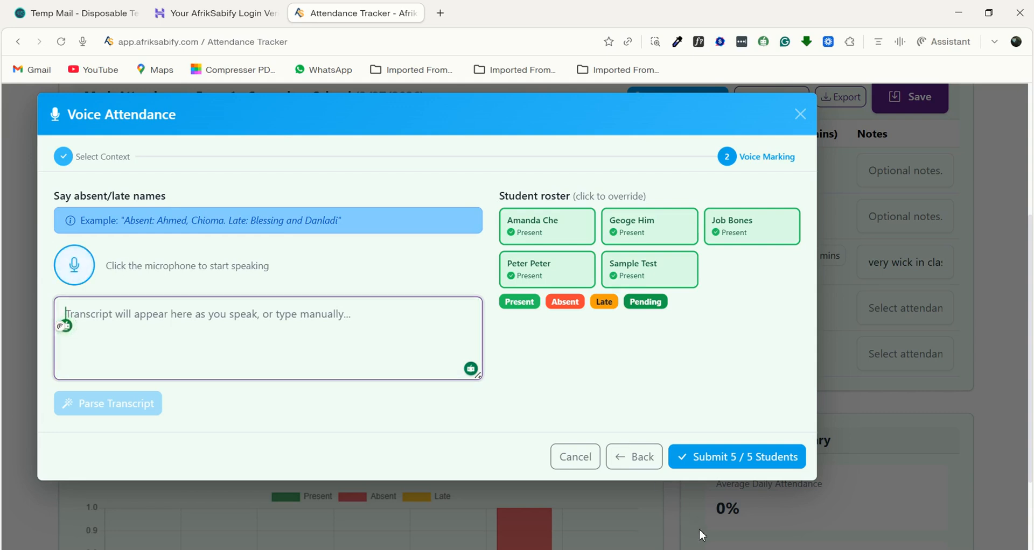
- Mark the Sample Test student absent through a dictated and parsed transcript, submit all 5 students, and save the attendance sheet
{"action": "left_click", "coordinate": [80, 272]}
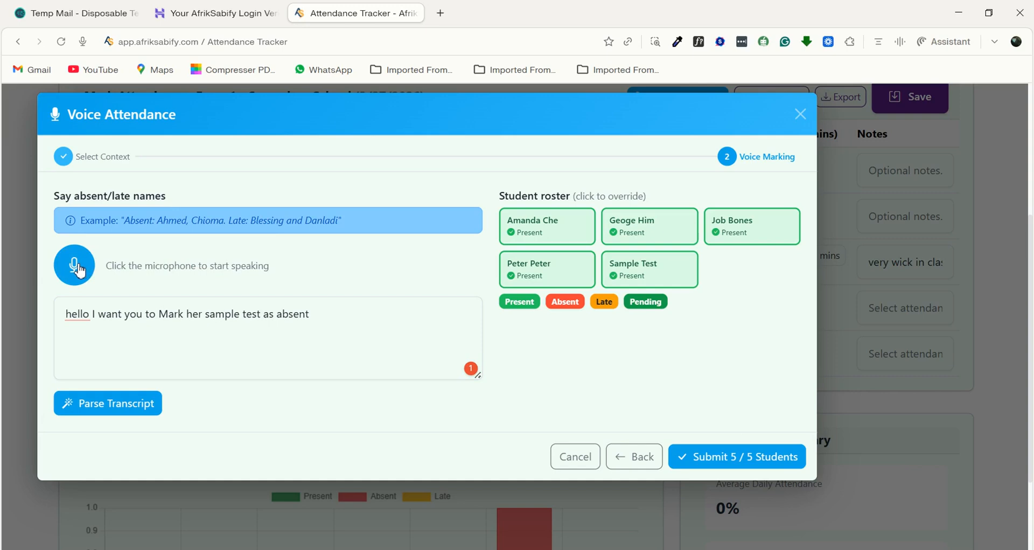
{"action": "left_click", "coordinate": [104, 411]}
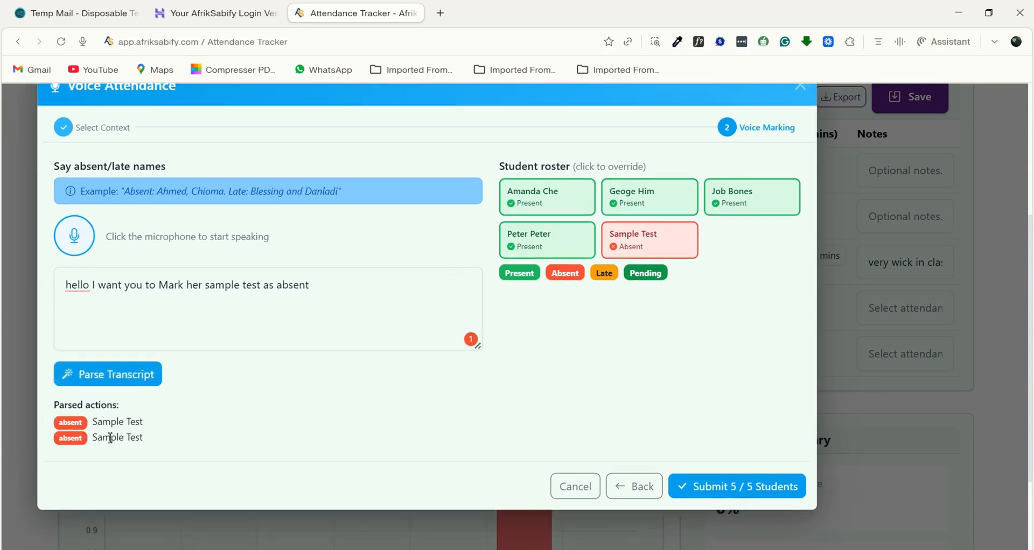
{"action": "left_click", "coordinate": [728, 487]}
{"action": "scroll", "coordinate": [745, 343], "scroll_direction": "up", "scroll_amount": 2}
{"action": "scroll", "coordinate": [746, 343], "scroll_direction": "down", "scroll_amount": 2}
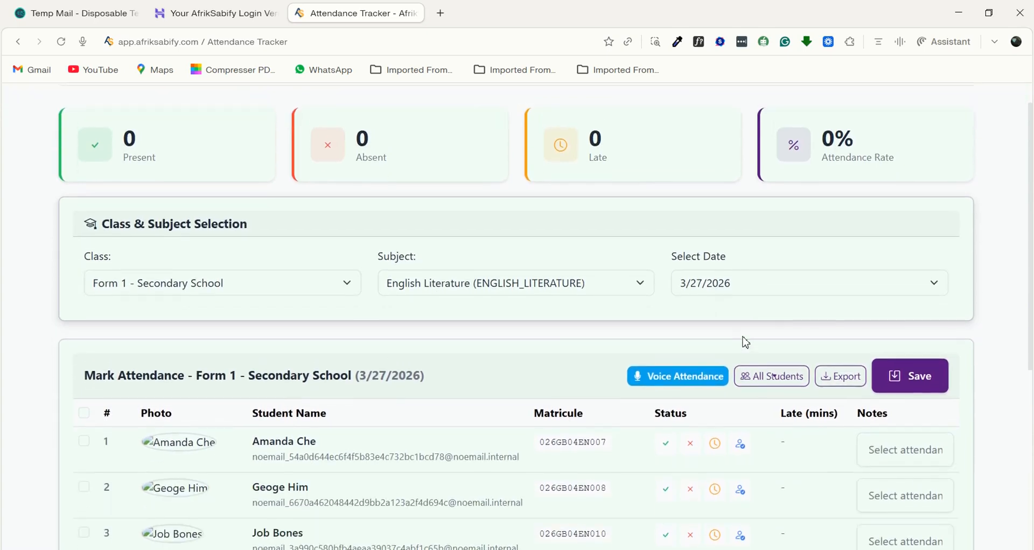
{"action": "left_click", "coordinate": [912, 371]}
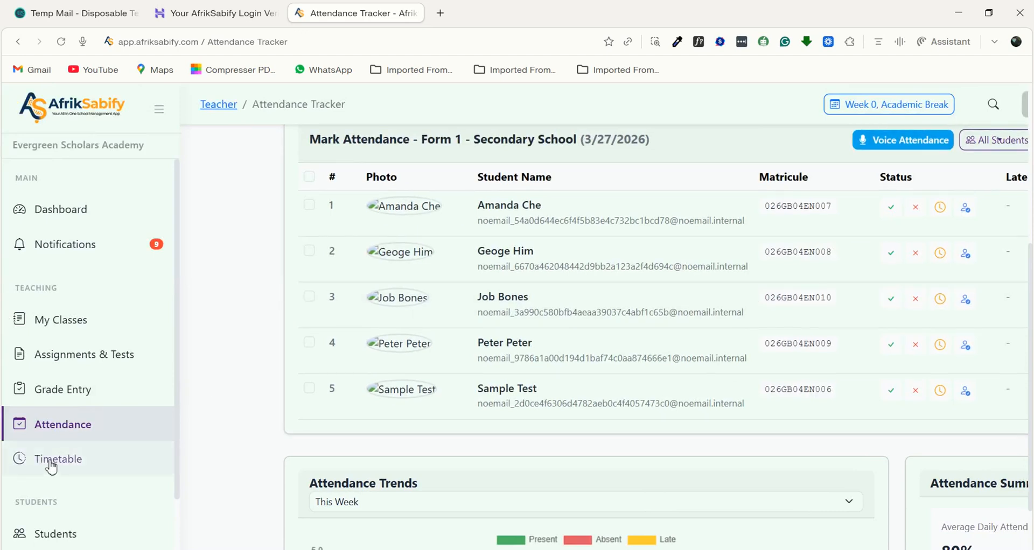
- Open the teacher's Timetable and examine the weekly schedule of classes from Monday to Sunday
{"action": "left_click", "coordinate": [50, 466]}
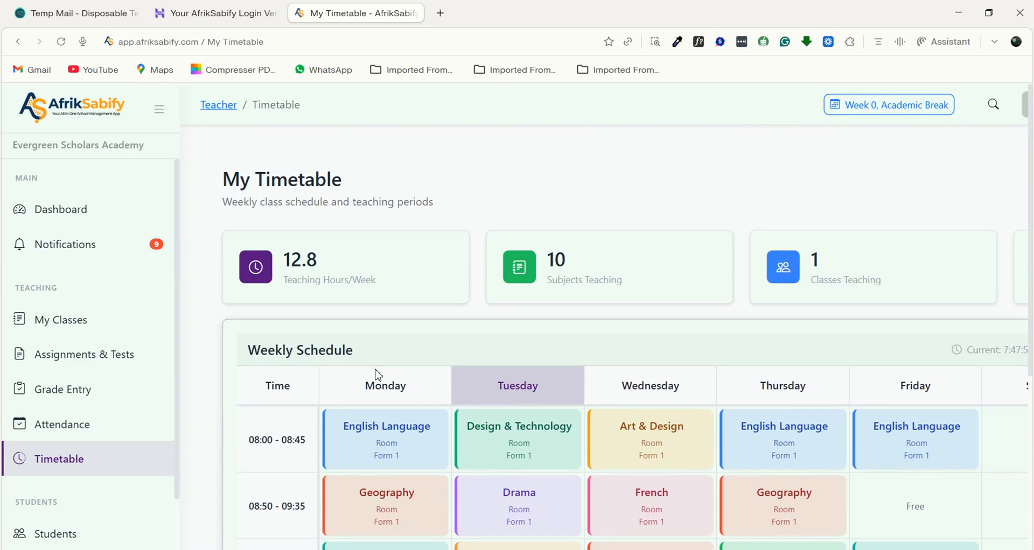
{"action": "scroll", "coordinate": [500, 310], "scroll_direction": "down", "scroll_amount": 5}
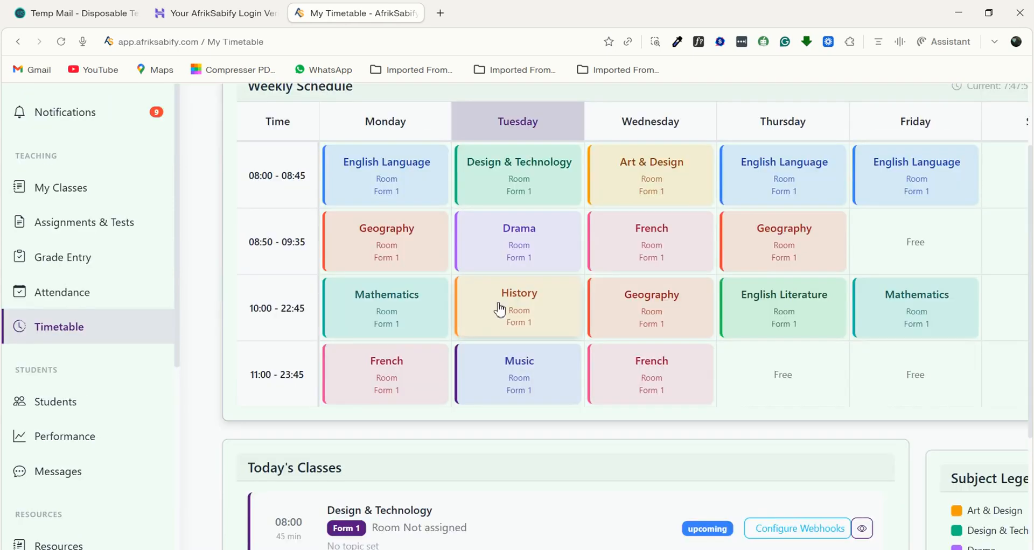
{"action": "scroll", "coordinate": [551, 293], "scroll_direction": "up", "scroll_amount": 3}
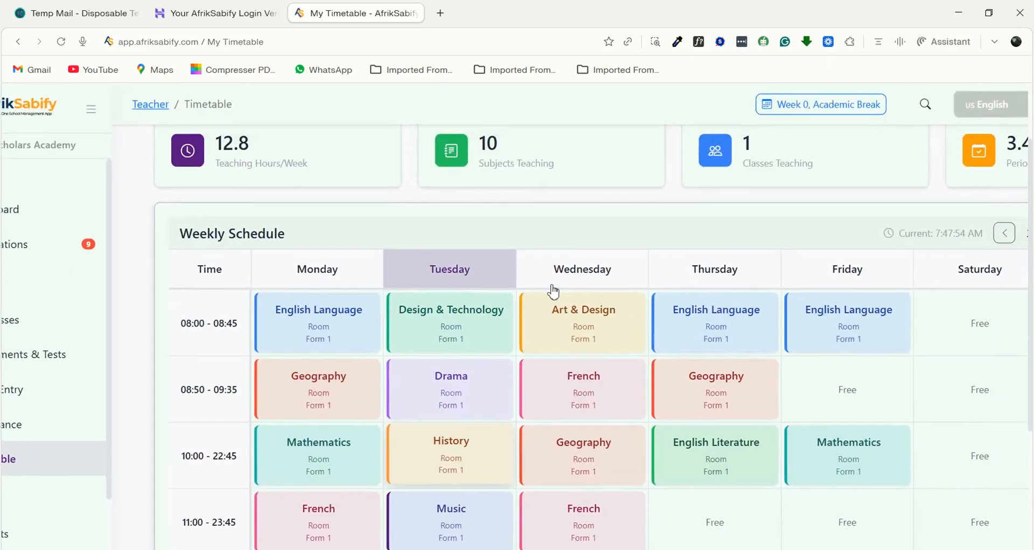
{"action": "scroll", "coordinate": [664, 372], "scroll_direction": "right", "scroll_amount": 2}
{"action": "scroll", "coordinate": [429, 162], "scroll_direction": "down", "scroll_amount": 3}
{"action": "scroll", "coordinate": [451, 227], "scroll_direction": "right", "scroll_amount": 2}
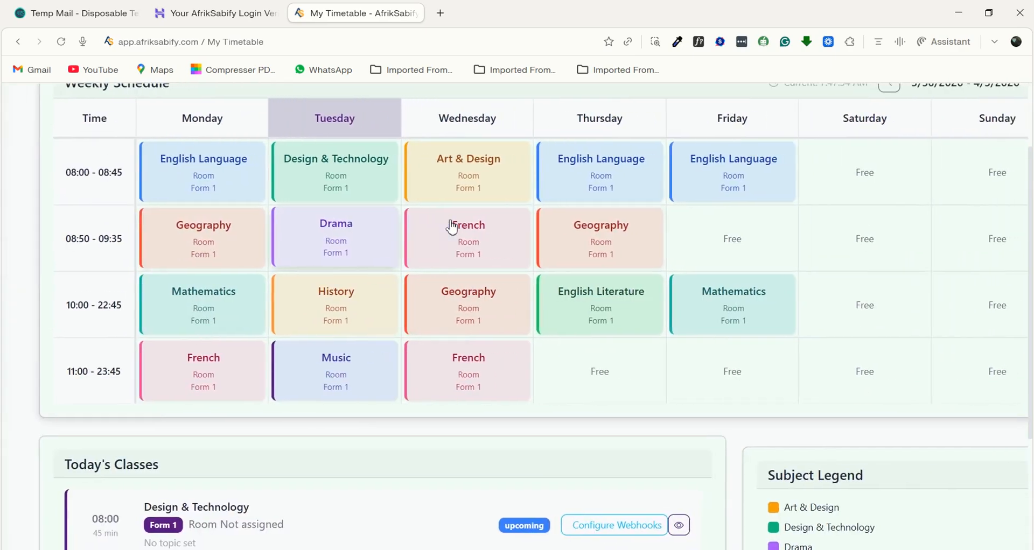
- Review Today's Classes, the Subject Legend, and the Excel export option on the timetable page
{"action": "scroll", "coordinate": [845, 234], "scroll_direction": "up", "scroll_amount": 3}
{"action": "scroll", "coordinate": [845, 234], "scroll_direction": "right", "scroll_amount": 1}
{"action": "scroll", "coordinate": [152, 276], "scroll_direction": "down", "scroll_amount": 8}
{"action": "scroll", "coordinate": [152, 275], "scroll_direction": "left", "scroll_amount": 2}
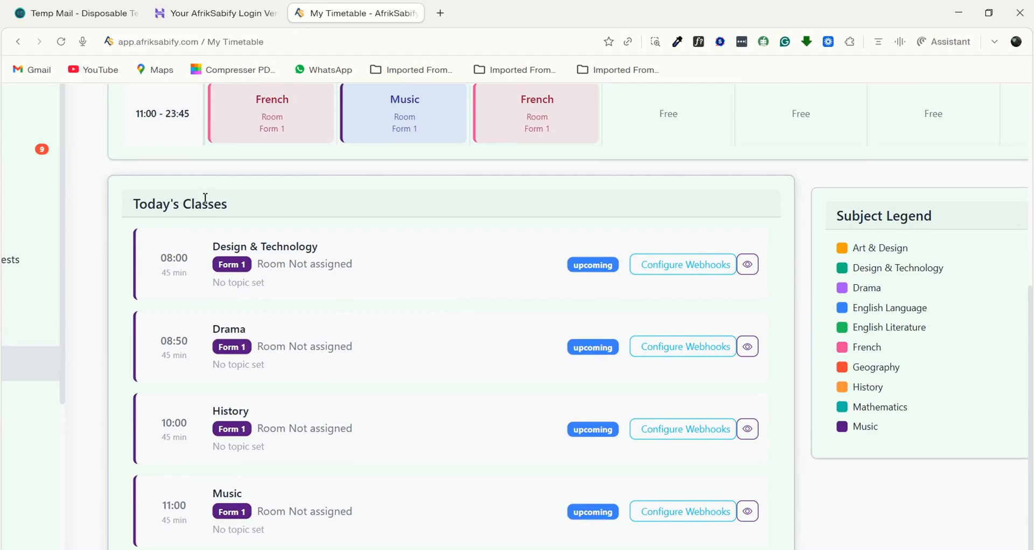
{"action": "scroll", "coordinate": [328, 373], "scroll_direction": "down", "scroll_amount": 1}
{"action": "scroll", "coordinate": [921, 307], "scroll_direction": "right", "scroll_amount": 3}
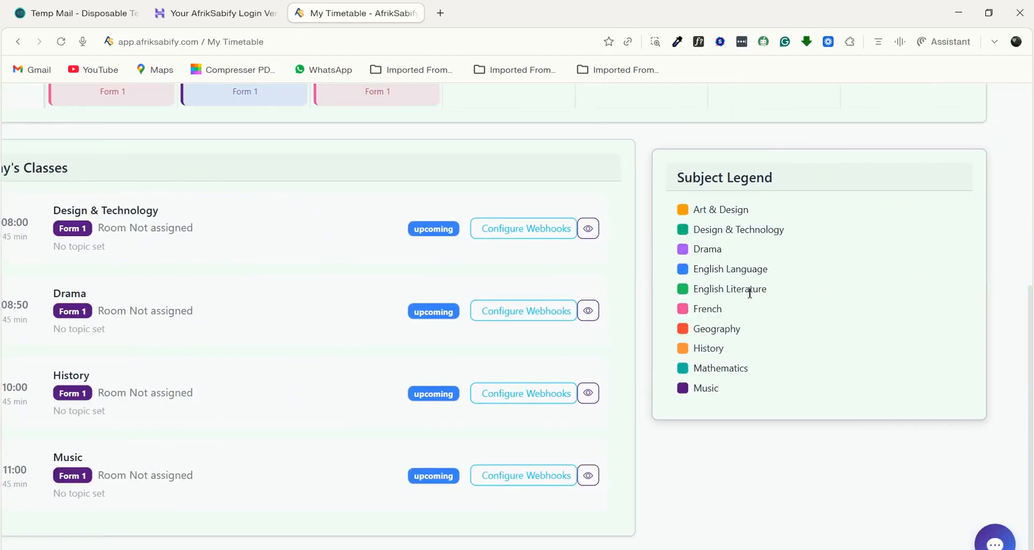
{"action": "scroll", "coordinate": [749, 293], "scroll_direction": "up", "scroll_amount": 10}
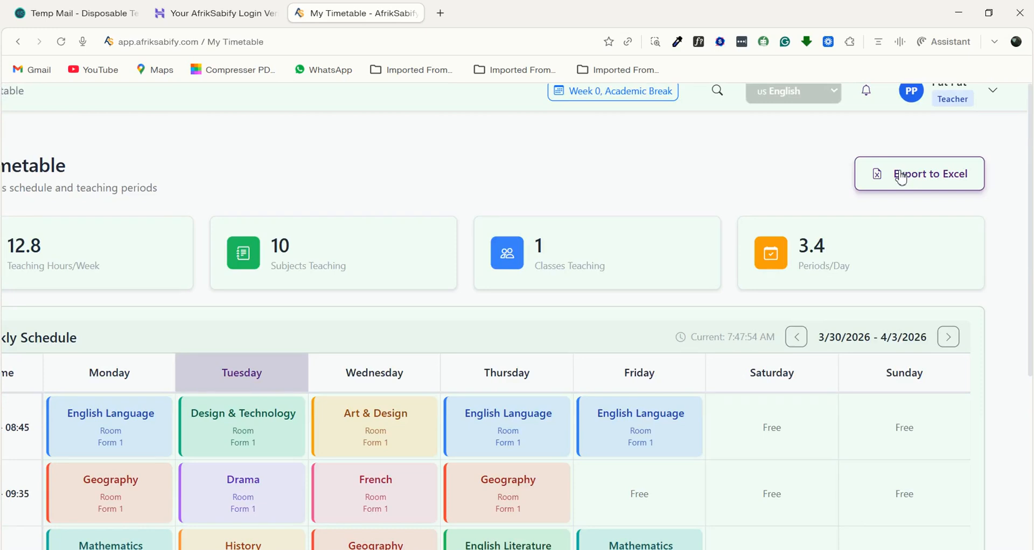